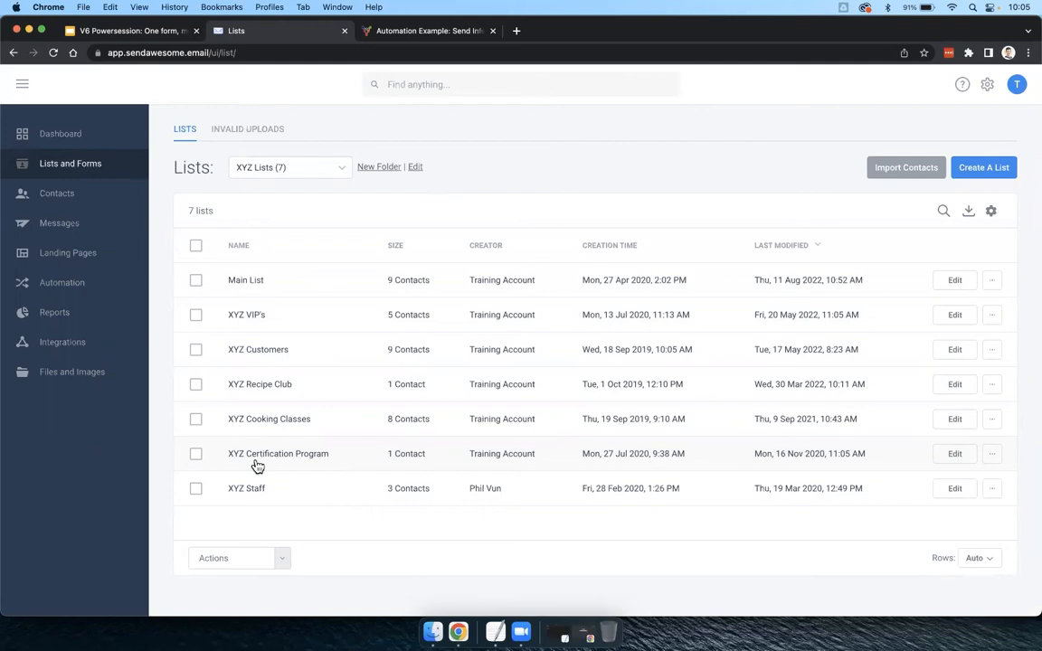
Open the web form of the XYZ Certification Program list for editing
{"action": "left_click_drag", "start_coordinate": [331, 458], "coordinate": [227, 462]}
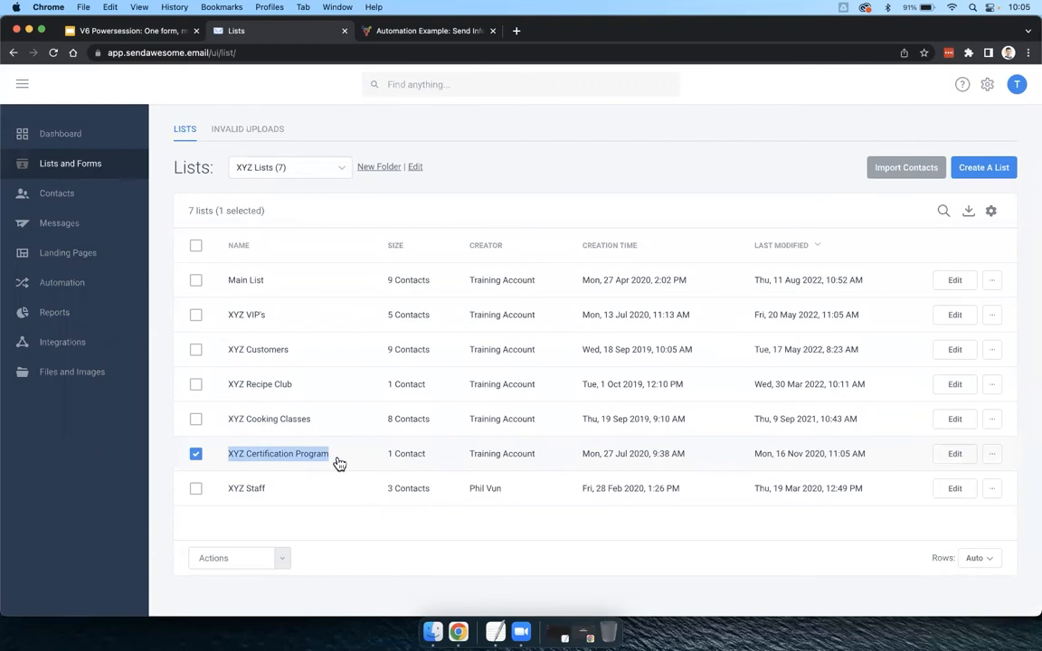
{"action": "double_click", "coordinate": [272, 459]}
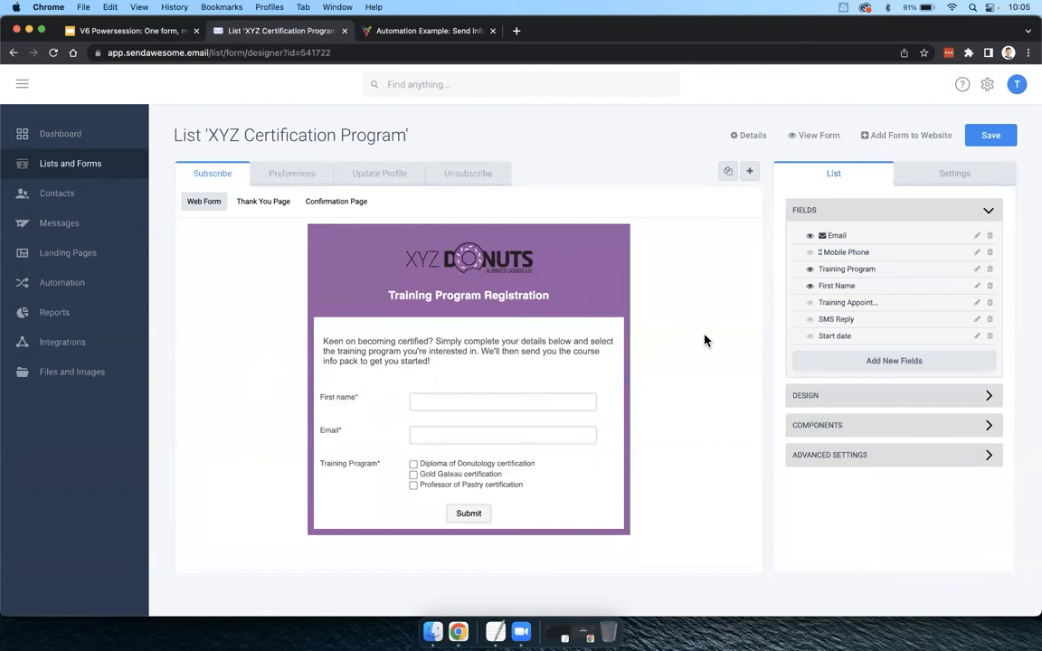
Examine the header block's background colour choices and the text editing tools for its Training Program Registration title
{"action": "left_click", "coordinate": [594, 296]}
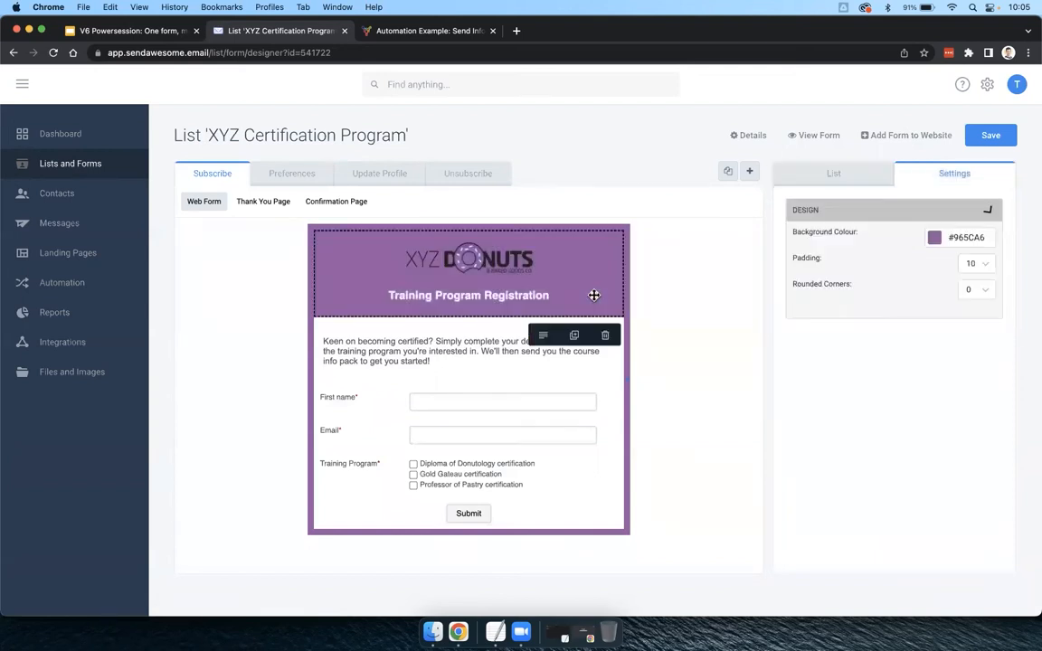
{"action": "left_click", "coordinate": [935, 237]}
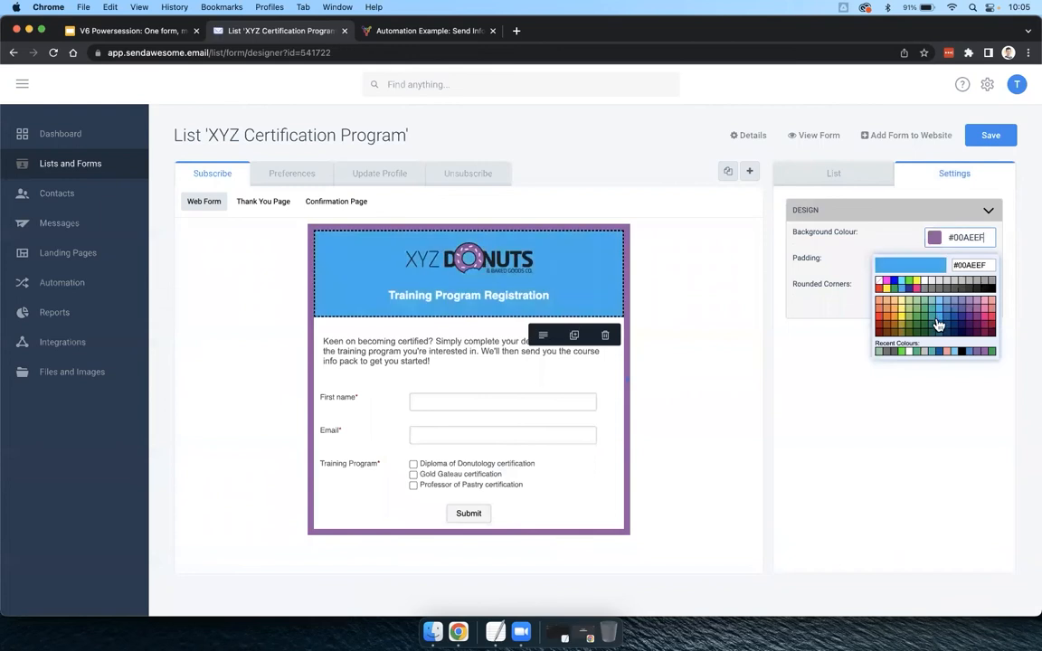
{"action": "left_click", "coordinate": [591, 296]}
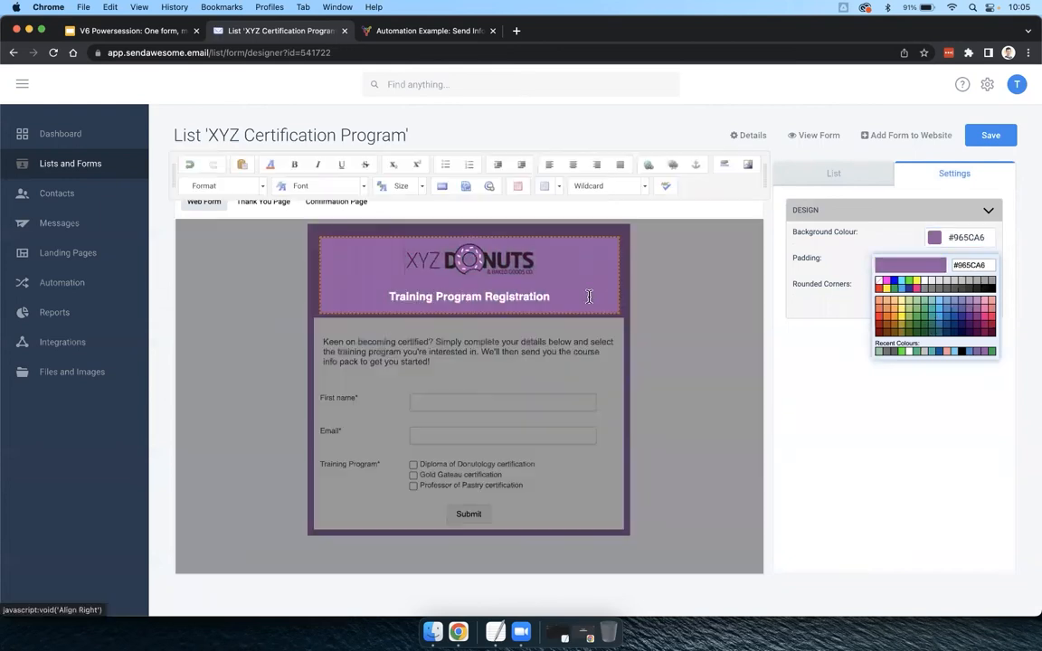
{"action": "left_click_drag", "start_coordinate": [567, 299], "coordinate": [387, 299]}
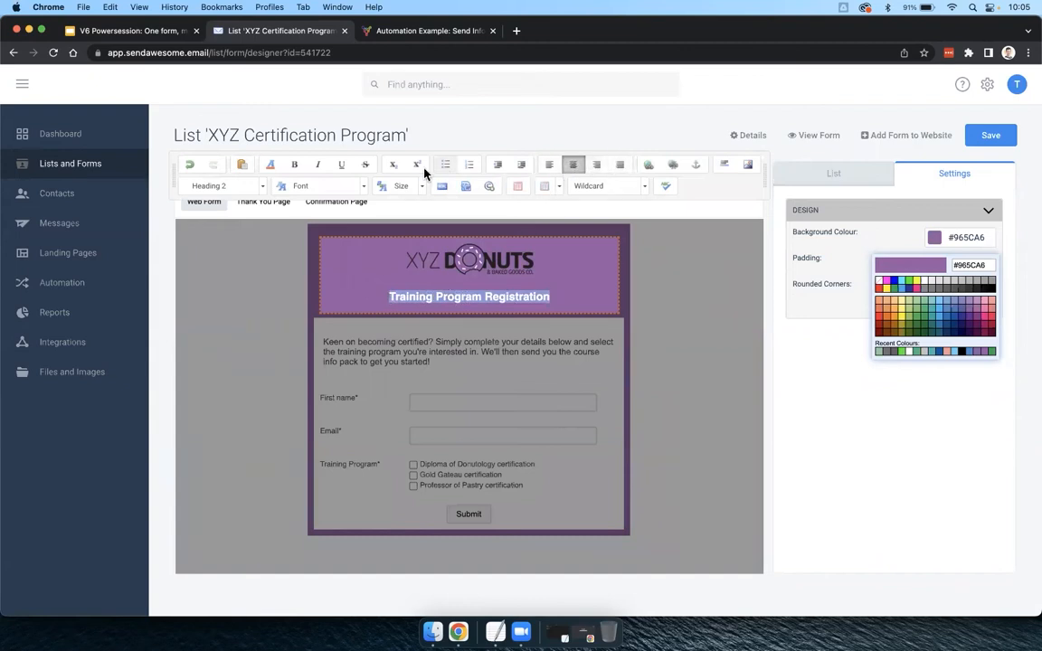
{"action": "left_click", "coordinate": [549, 261]}
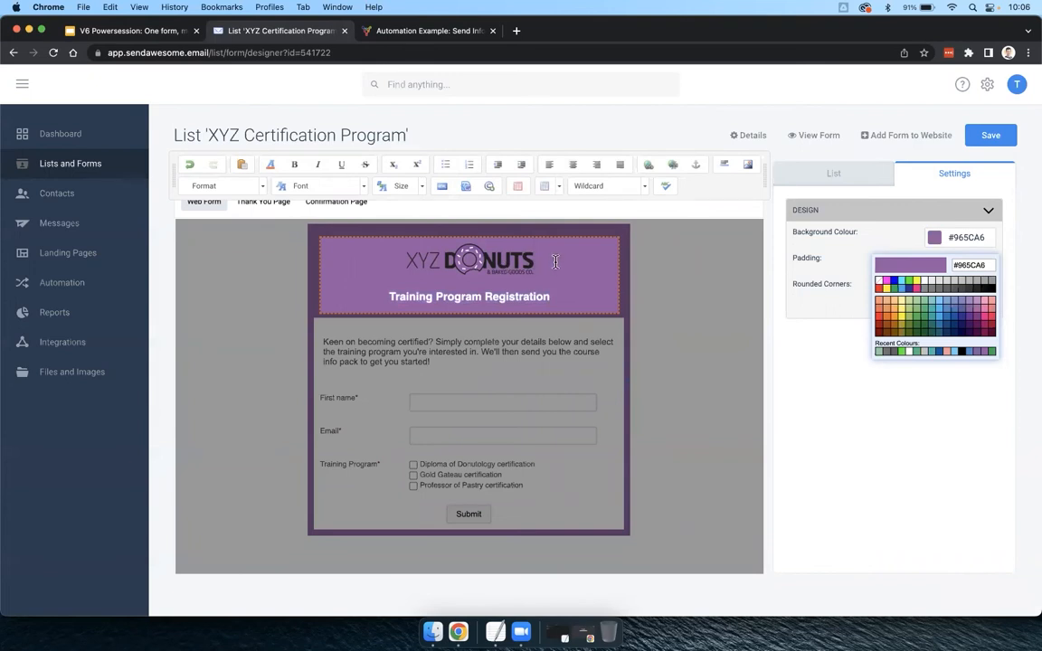
{"action": "left_click_drag", "start_coordinate": [702, 195], "coordinate": [712, 227]}
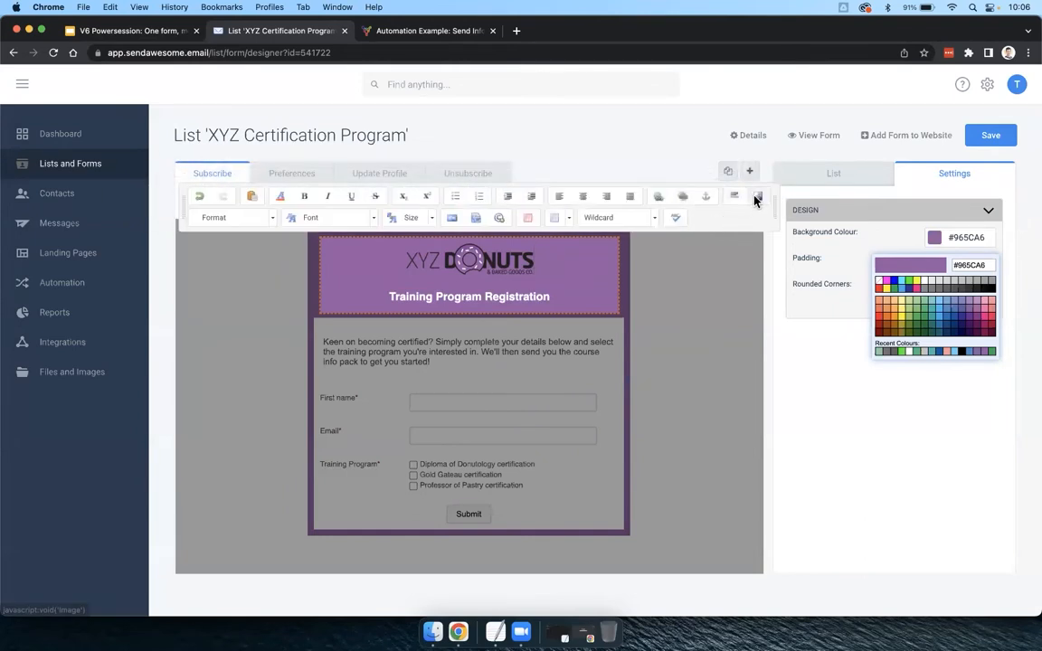
{"action": "left_click", "coordinate": [492, 264]}
{"action": "left_click", "coordinate": [688, 315]}
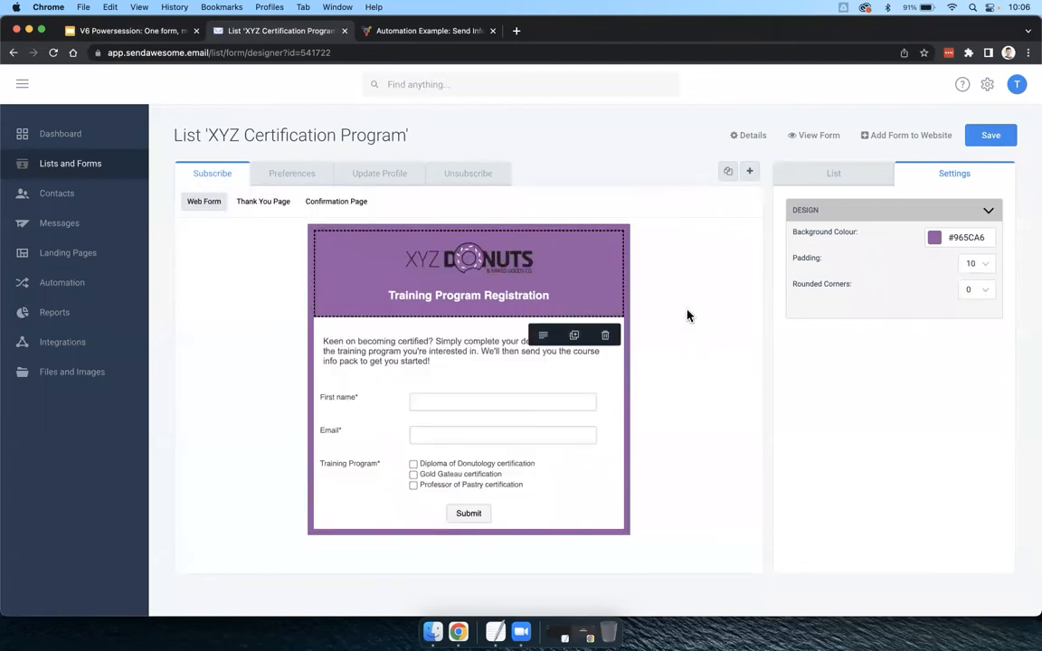
Try showing the Mobile Phone field on the form above Training Program, and remove it from the form again
{"action": "left_click", "coordinate": [815, 179]}
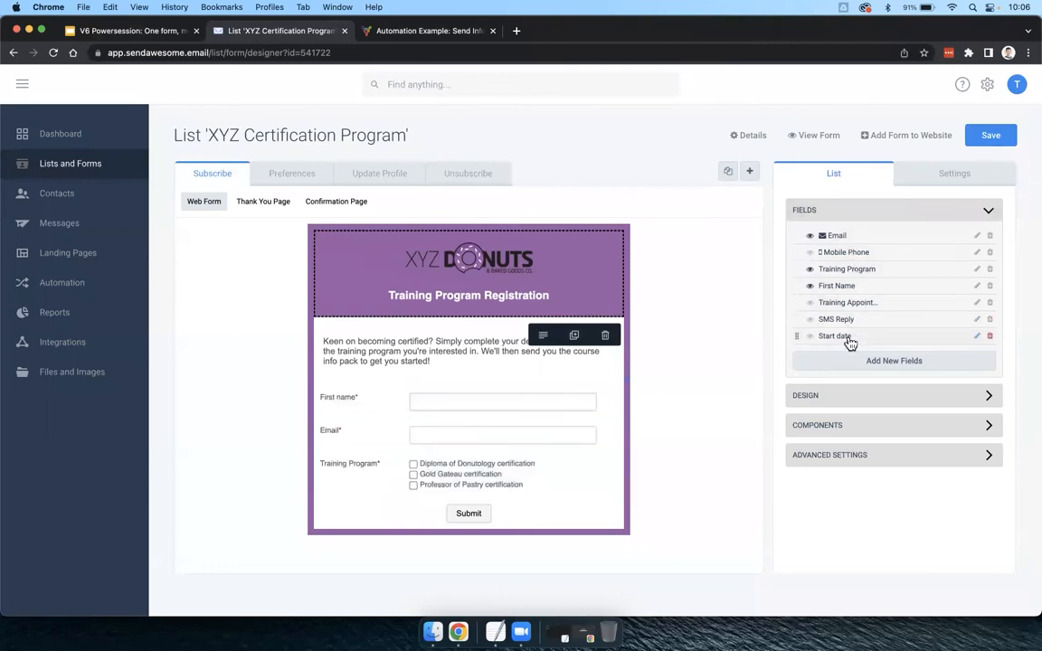
{"action": "left_click", "coordinate": [812, 254]}
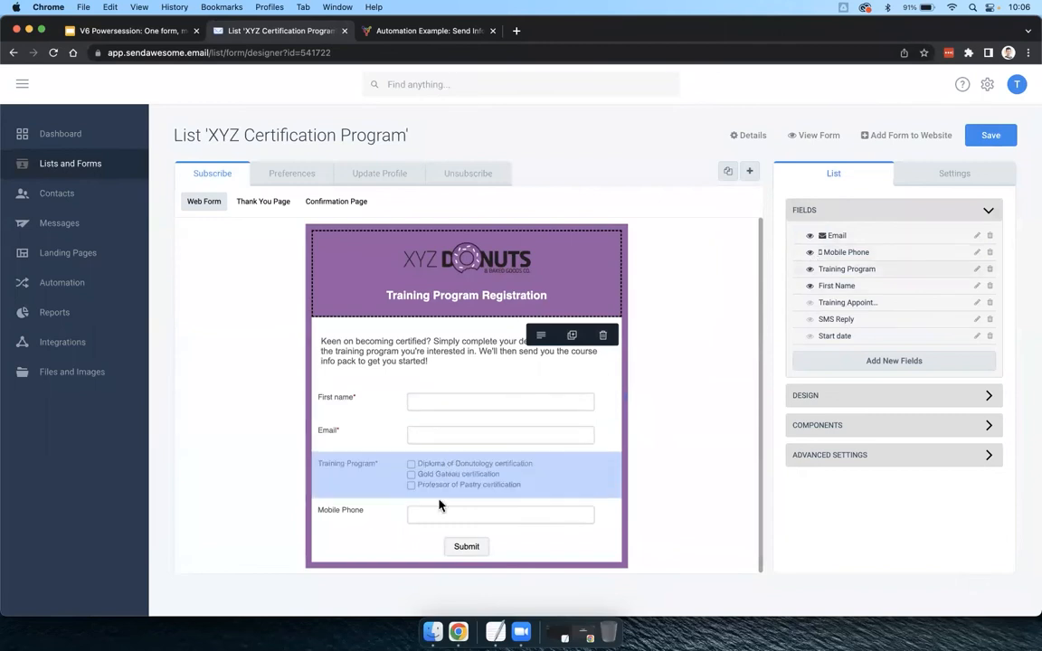
{"action": "left_click_drag", "start_coordinate": [435, 518], "coordinate": [436, 427]}
{"action": "left_click_drag", "start_coordinate": [436, 474], "coordinate": [432, 450]}
{"action": "left_click", "coordinate": [435, 465]}
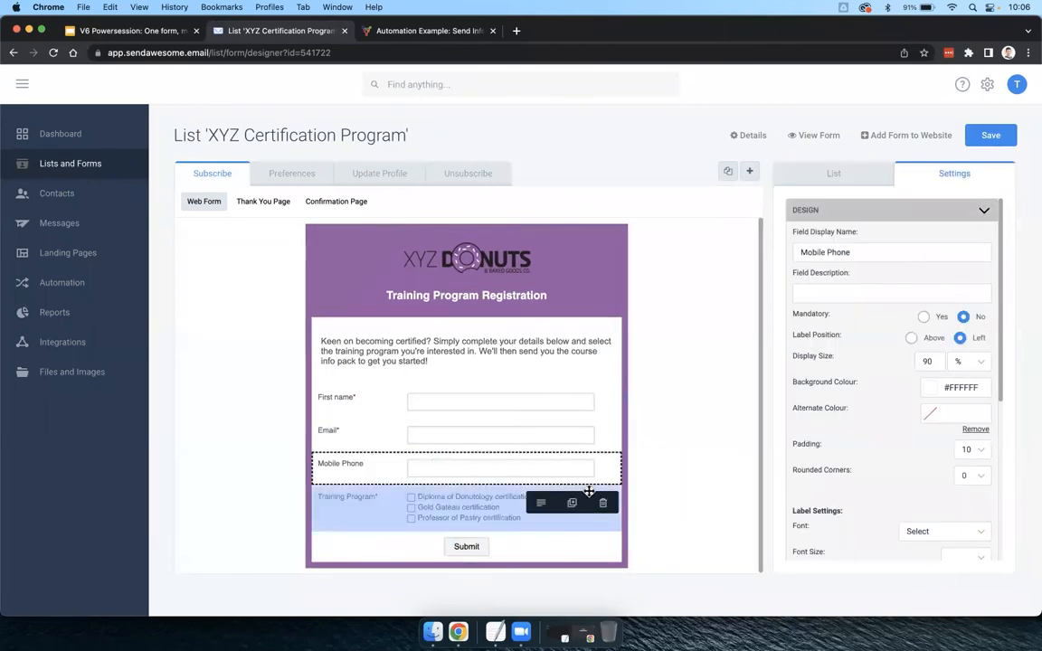
{"action": "left_click", "coordinate": [605, 505]}
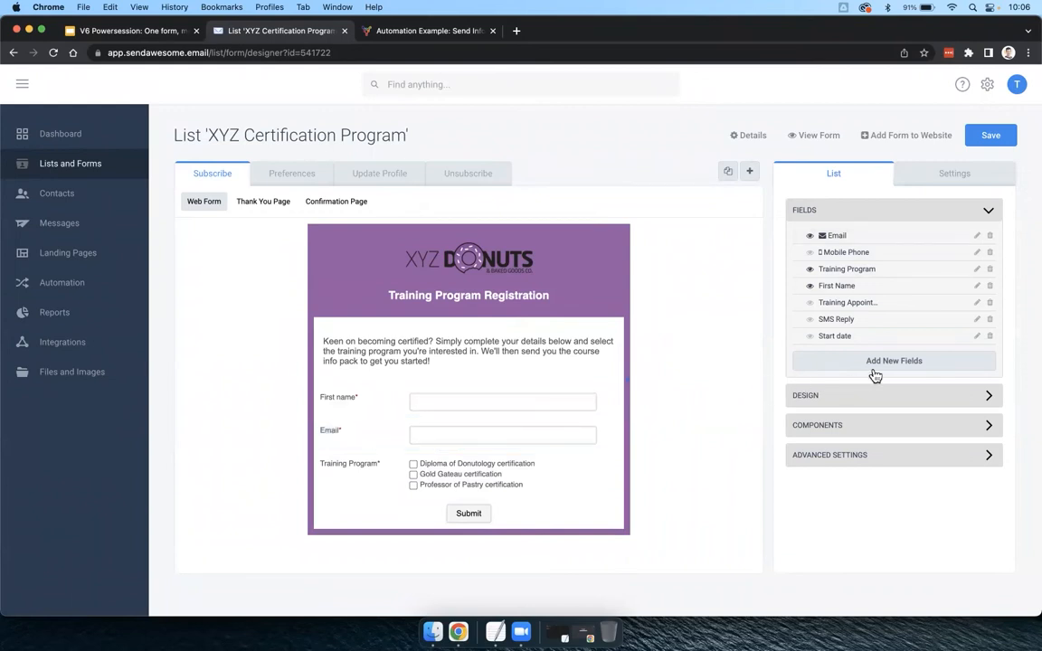
Add a new Checkbox field to the list
{"action": "left_click", "coordinate": [941, 366]}
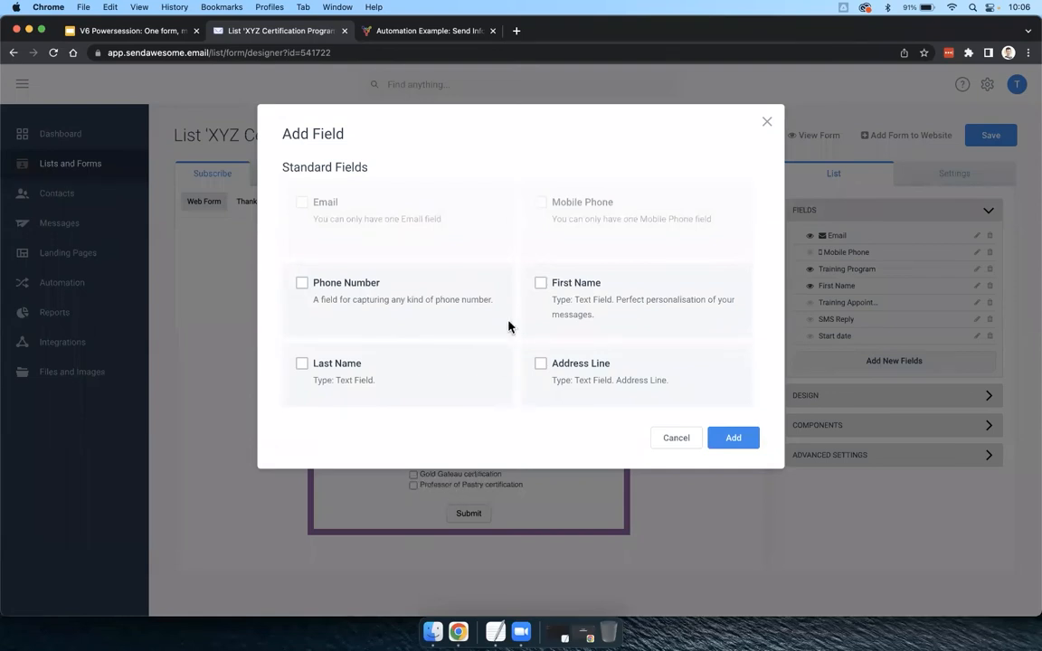
{"action": "scroll", "coordinate": [508, 327], "scroll_direction": "down", "scroll_amount": 10}
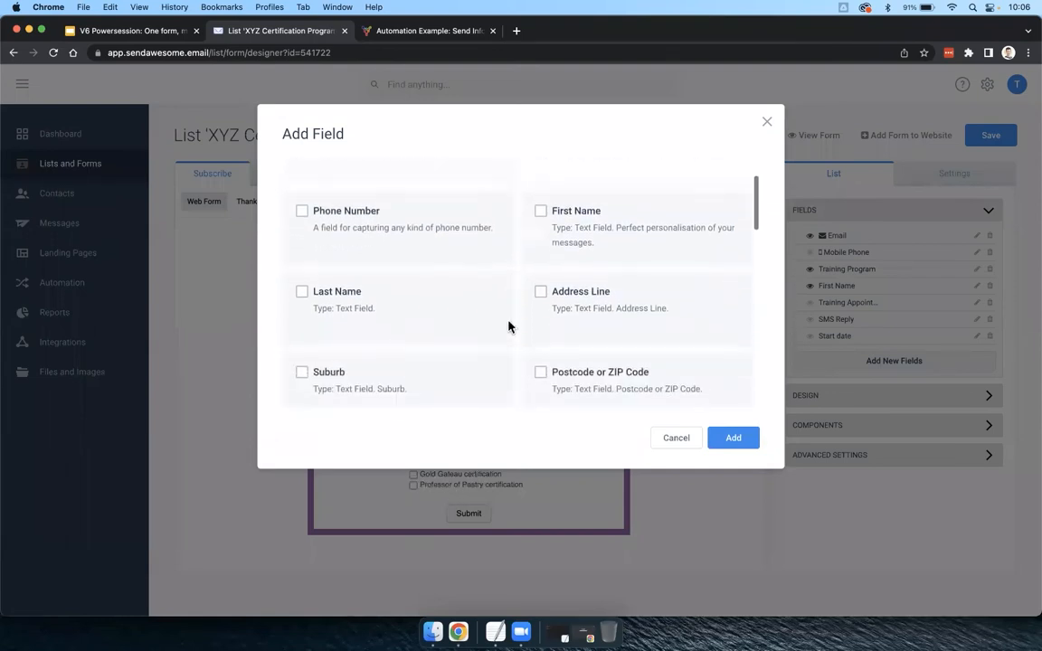
{"action": "scroll", "coordinate": [509, 326], "scroll_direction": "down", "scroll_amount": 5}
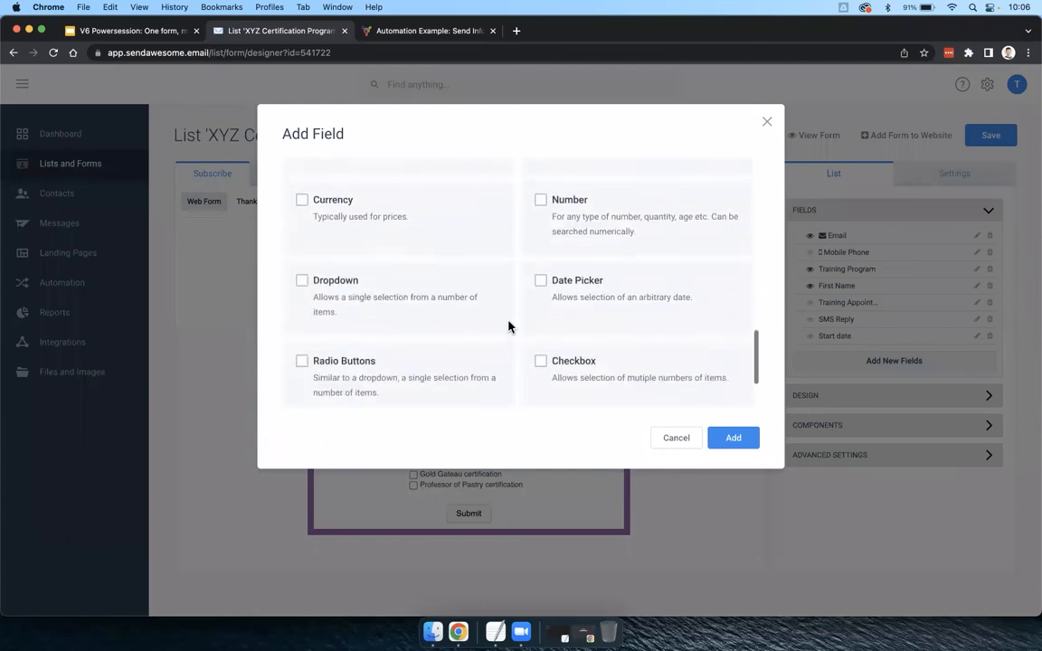
{"action": "left_click", "coordinate": [541, 277]}
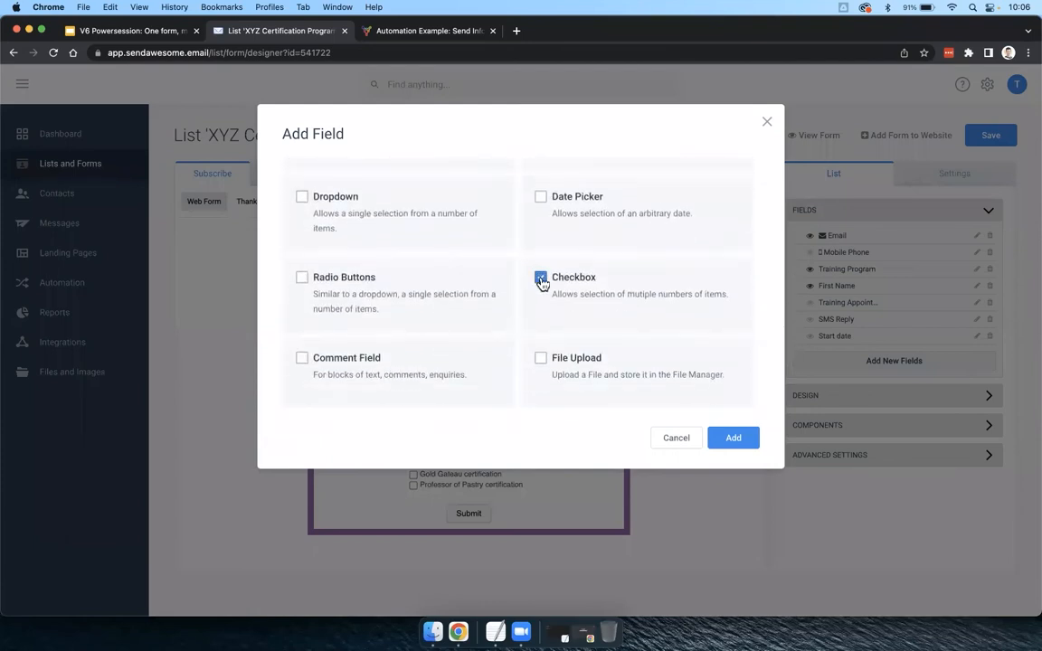
{"action": "left_click_drag", "start_coordinate": [553, 294], "coordinate": [735, 298]}
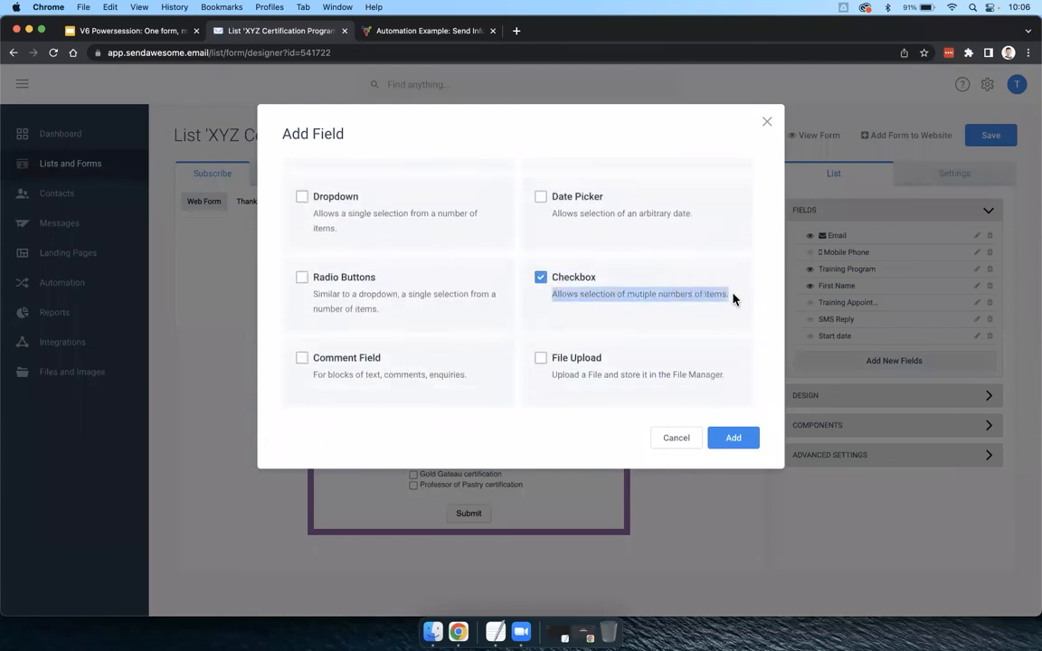
{"action": "left_click", "coordinate": [572, 276]}
{"action": "left_click", "coordinate": [735, 438]}
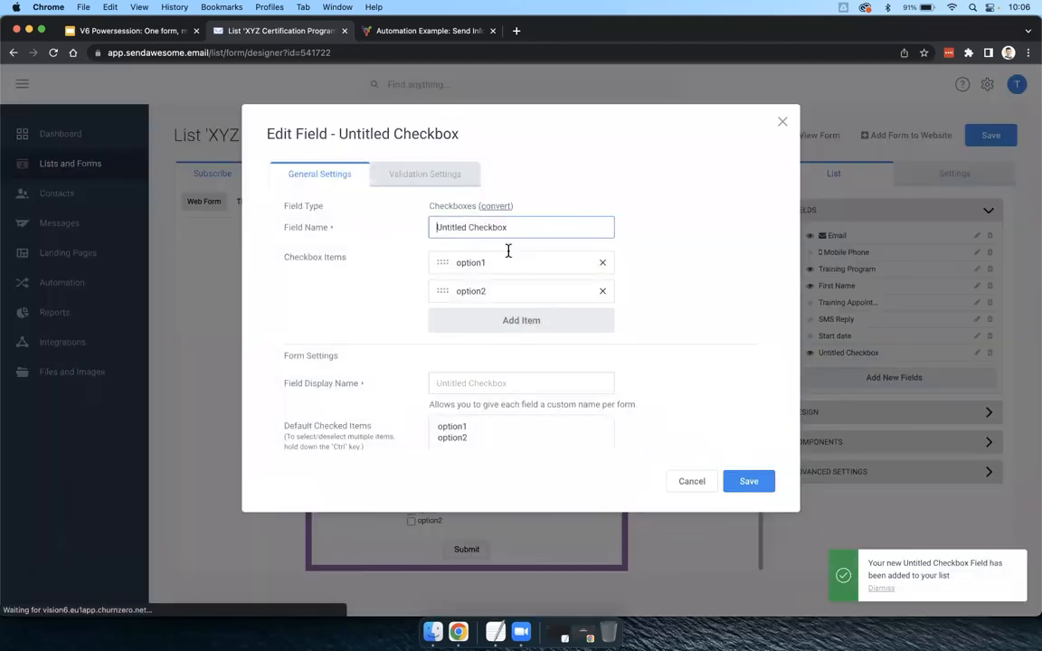
Try naming the new checkbox field "Course type" and giving it three placeholder items: fsfds, ff and ff
{"action": "triple_click", "coordinate": [486, 230]}
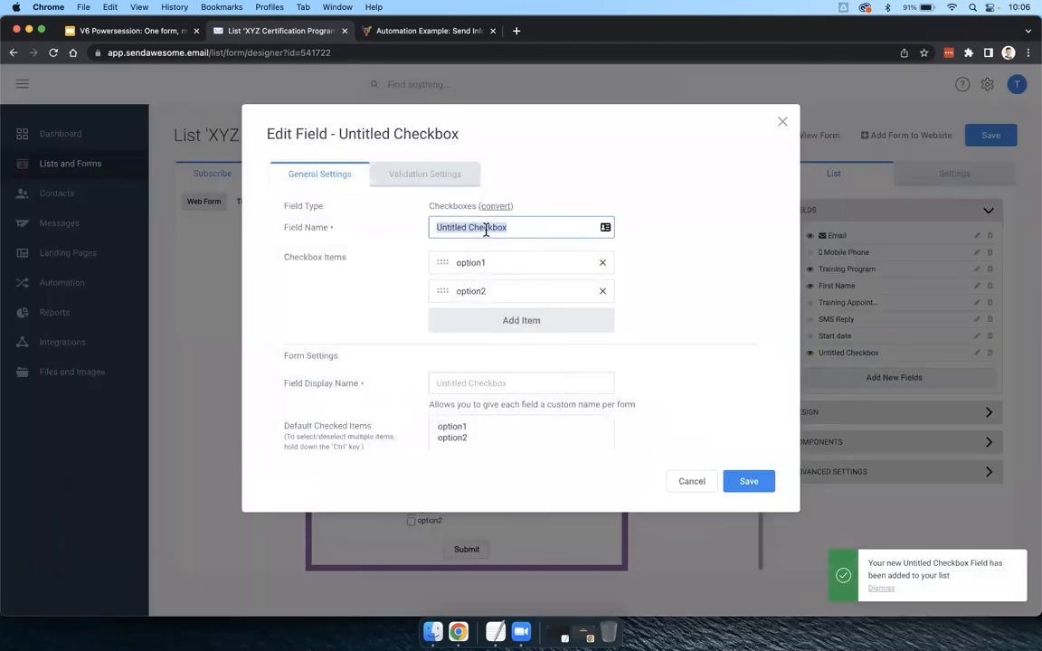
{"action": "type", "text": "Course type"}
{"action": "key", "text": "Tab"}
{"action": "type", "text": "fsfds"}
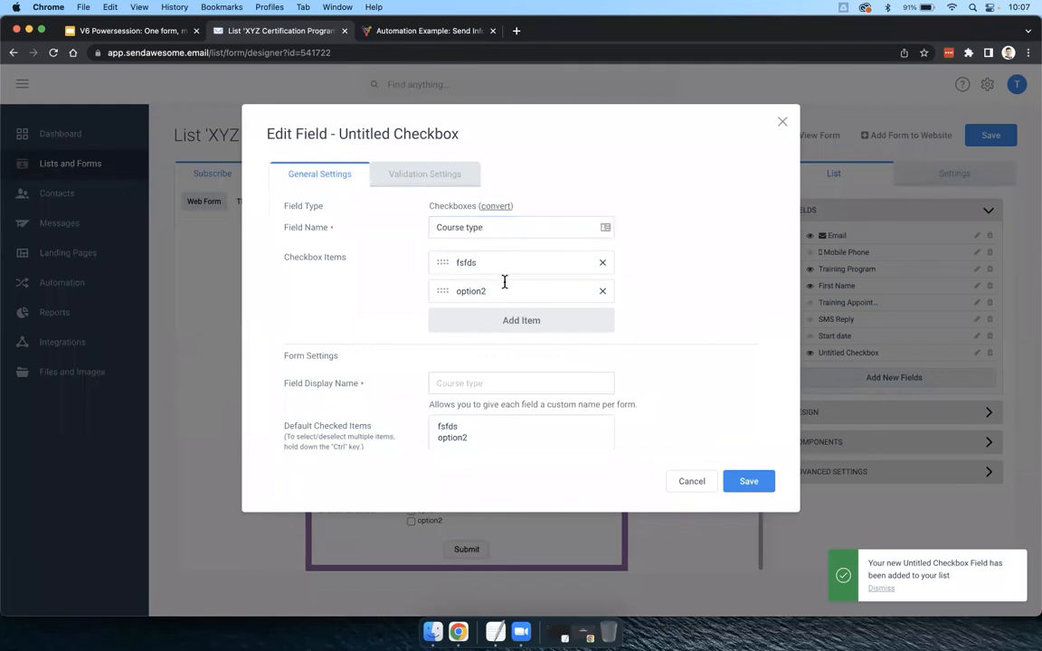
{"action": "key", "text": "Tab"}
{"action": "type", "text": "ff"}
{"action": "left_click", "coordinate": [509, 324]}
{"action": "type", "text": "ff"}
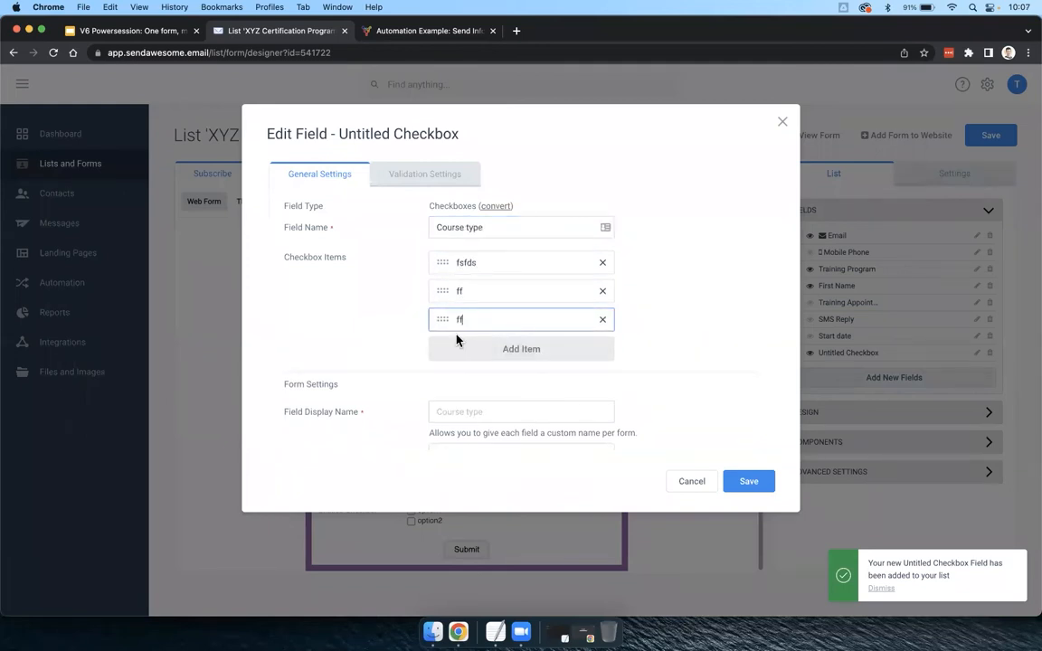
Move the third checkbox item to the first place, replace its text with "dsfafertw", and discard the field edits
{"action": "left_click_drag", "start_coordinate": [438, 314], "coordinate": [432, 257]}
{"action": "key", "text": "BackSpace"}
{"action": "key", "text": "BackSpace"}
{"action": "type", "text": "dsfafertw"}
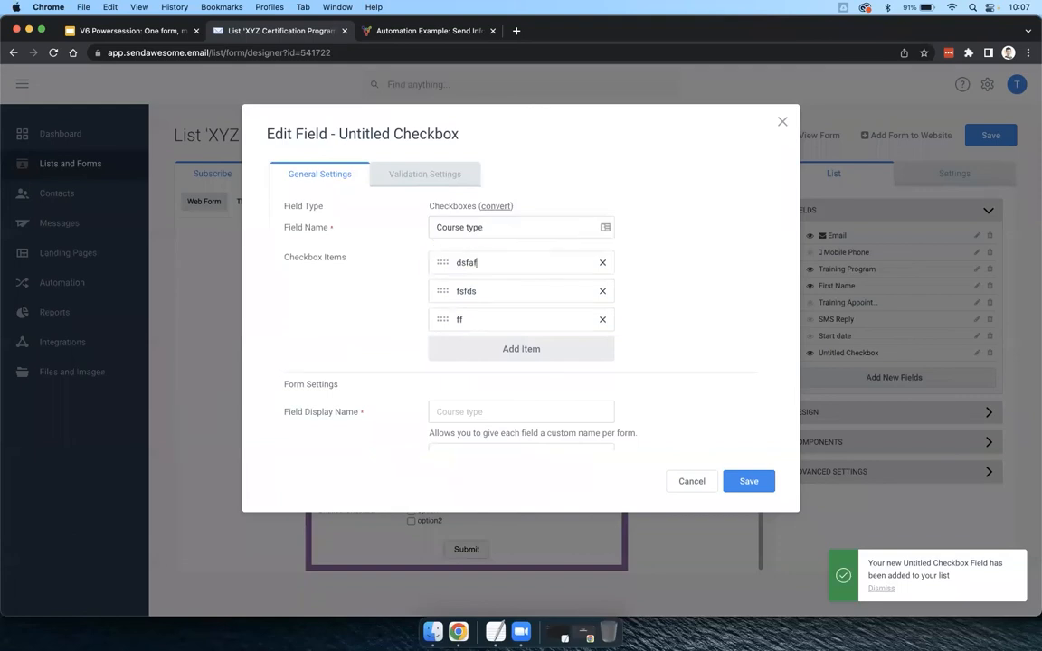
{"action": "left_click", "coordinate": [486, 319]}
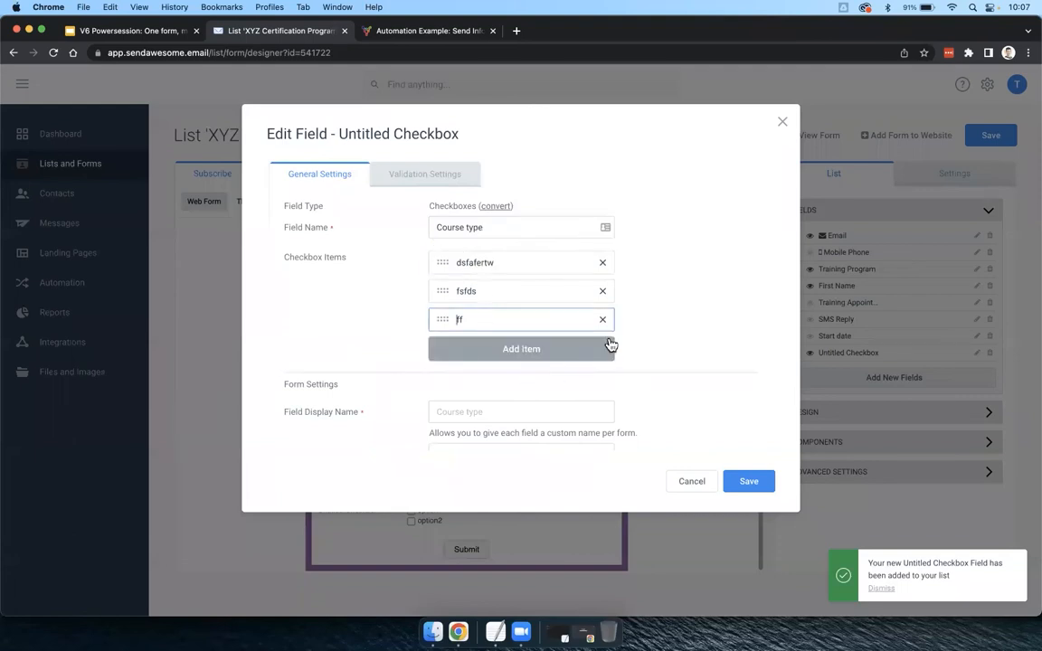
{"action": "left_click", "coordinate": [697, 485]}
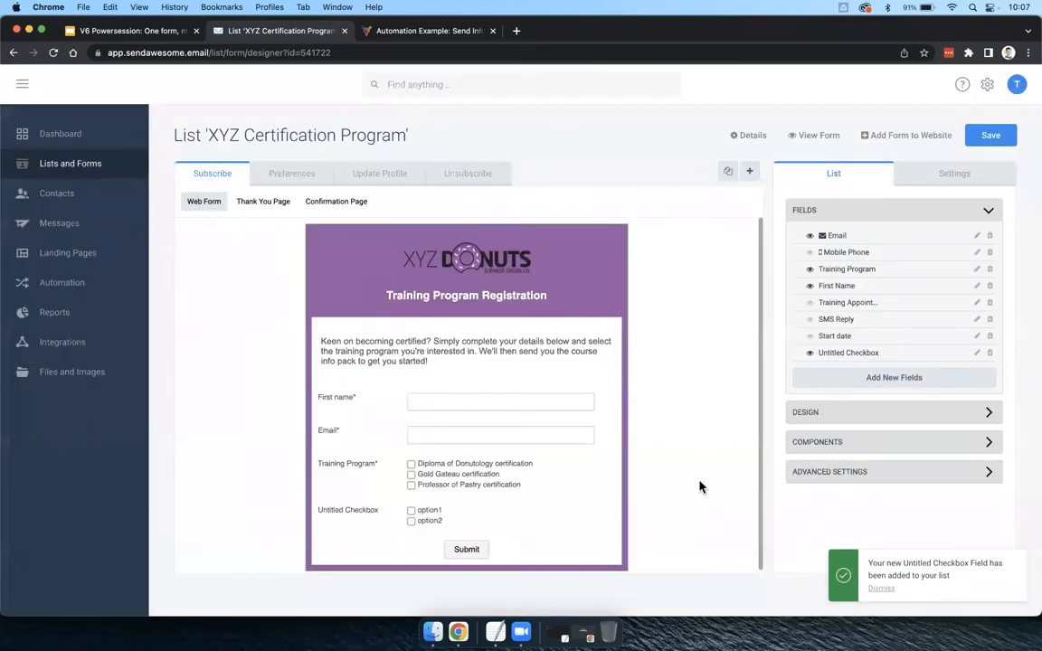
Examine the Dropdown and Radio Buttons choices among the available field types, and close them without adding a field
{"action": "left_click", "coordinate": [854, 380]}
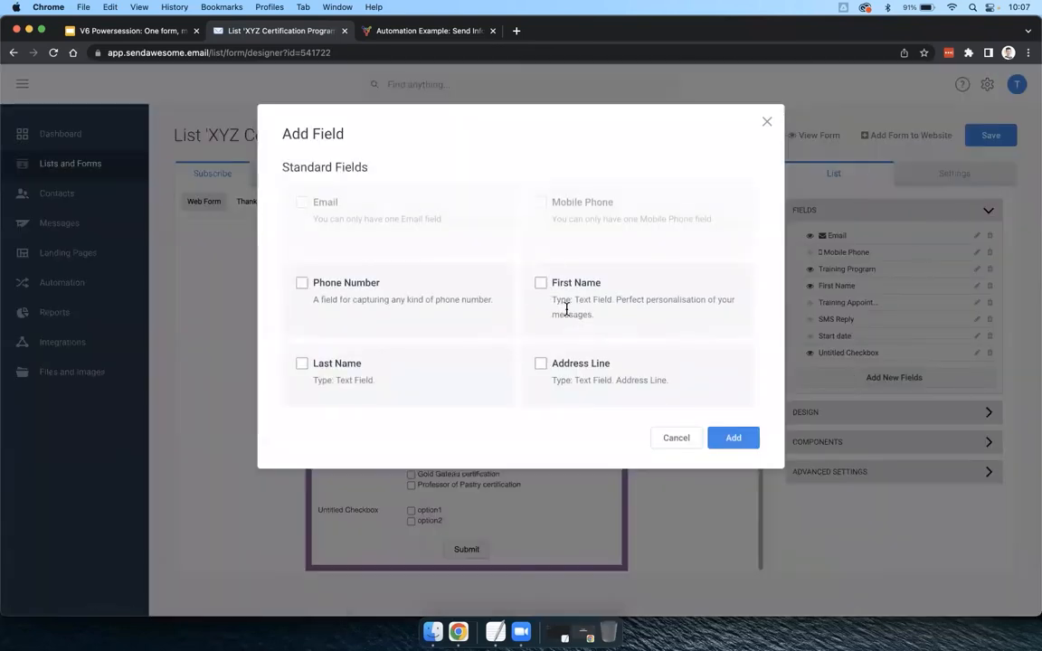
{"action": "scroll", "coordinate": [566, 308], "scroll_direction": "down", "scroll_amount": 5}
{"action": "scroll", "coordinate": [567, 308], "scroll_direction": "down", "scroll_amount": 10}
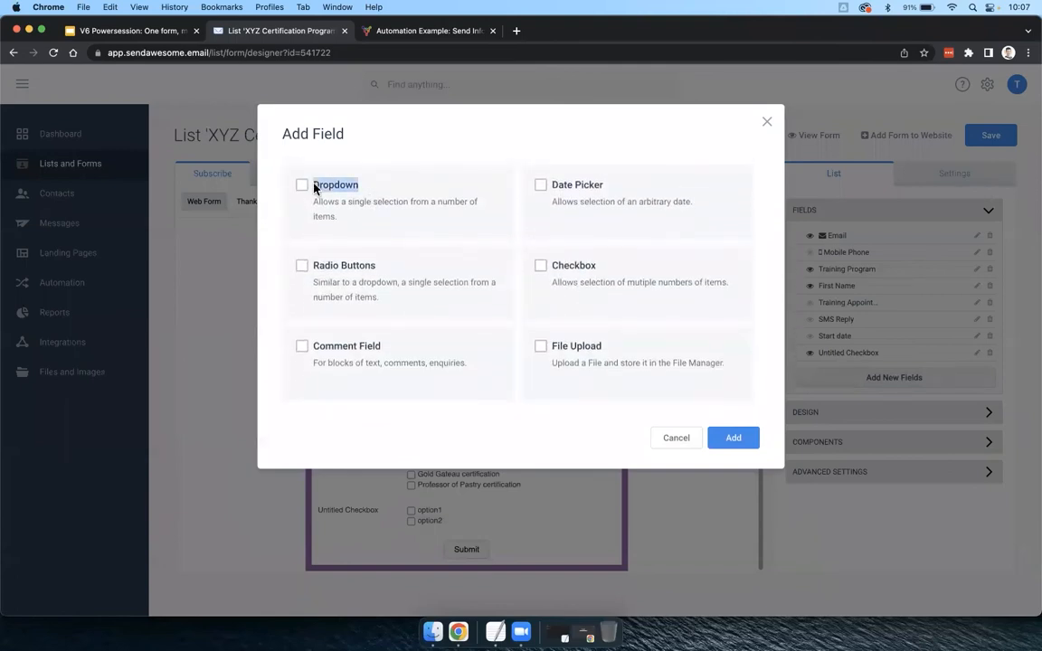
{"action": "triple_click", "coordinate": [347, 225]}
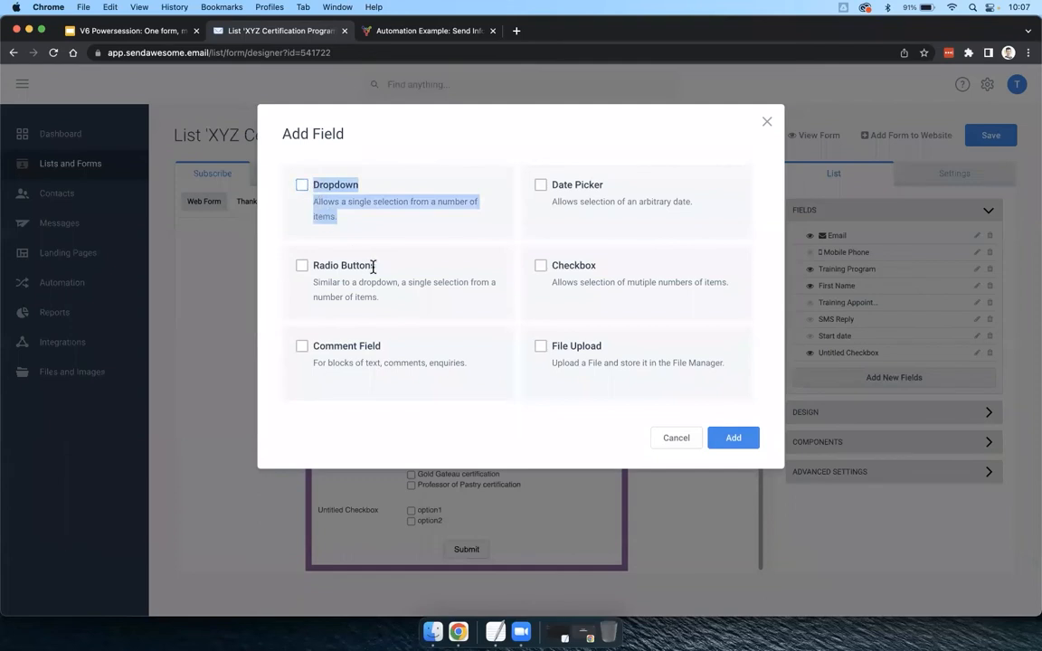
{"action": "left_click_drag", "start_coordinate": [392, 308], "coordinate": [318, 265]}
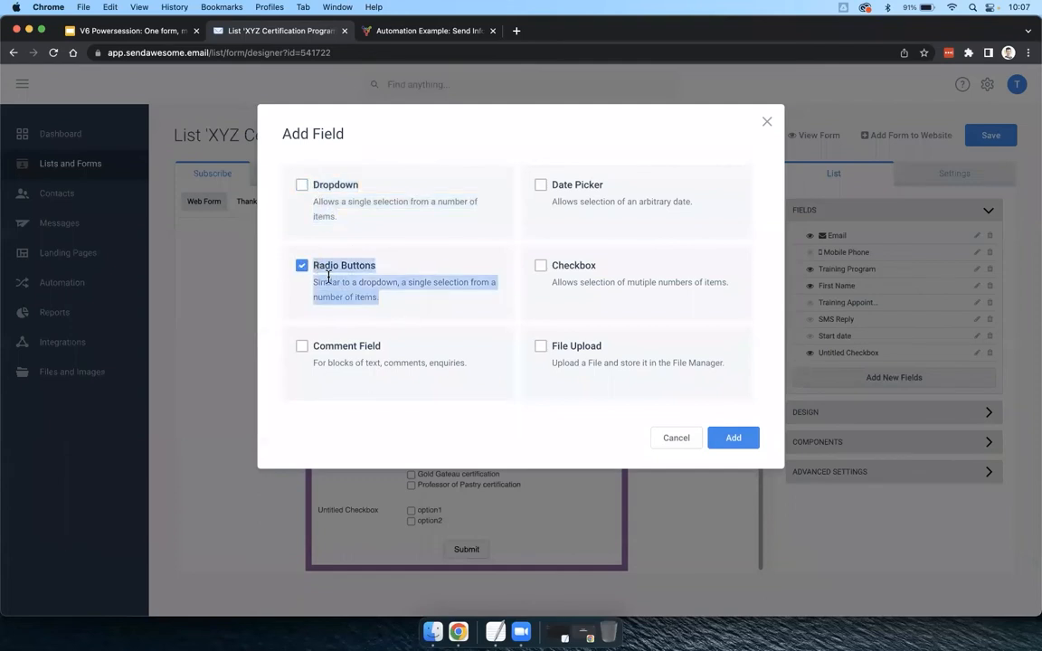
{"action": "left_click", "coordinate": [326, 279]}
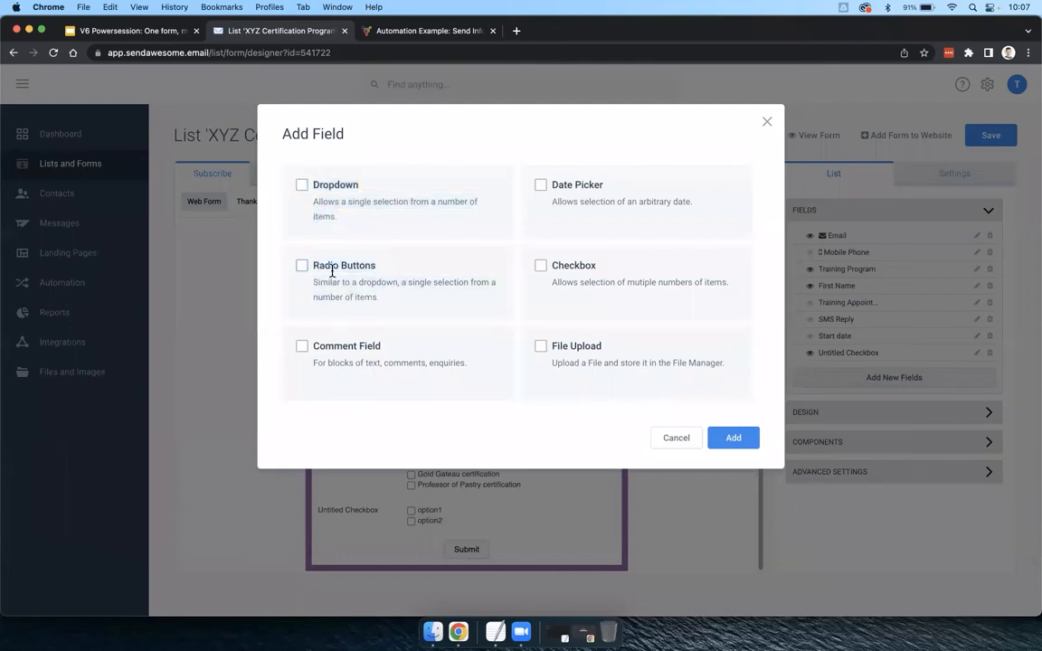
{"action": "left_click", "coordinate": [305, 186]}
{"action": "left_click", "coordinate": [326, 182]}
{"action": "left_click", "coordinate": [674, 439]}
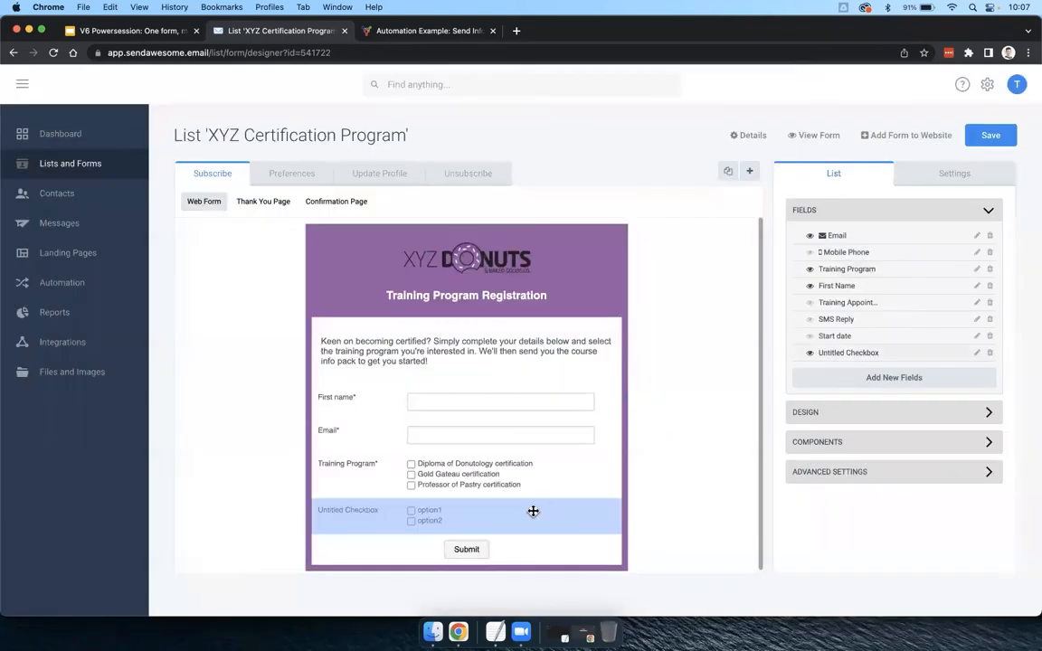
Delete the Untitled Checkbox field from the list
{"action": "left_click", "coordinate": [990, 354]}
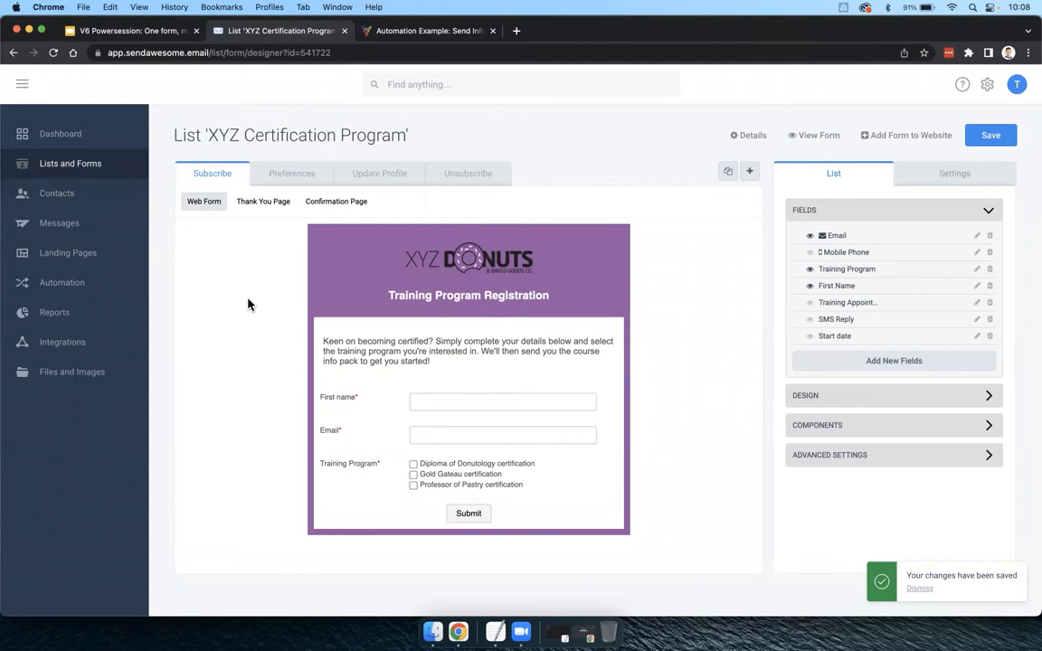
Select the three Information pack emails among the messages and open the Professor of Pastry one for editing
{"action": "left_click", "coordinate": [69, 232]}
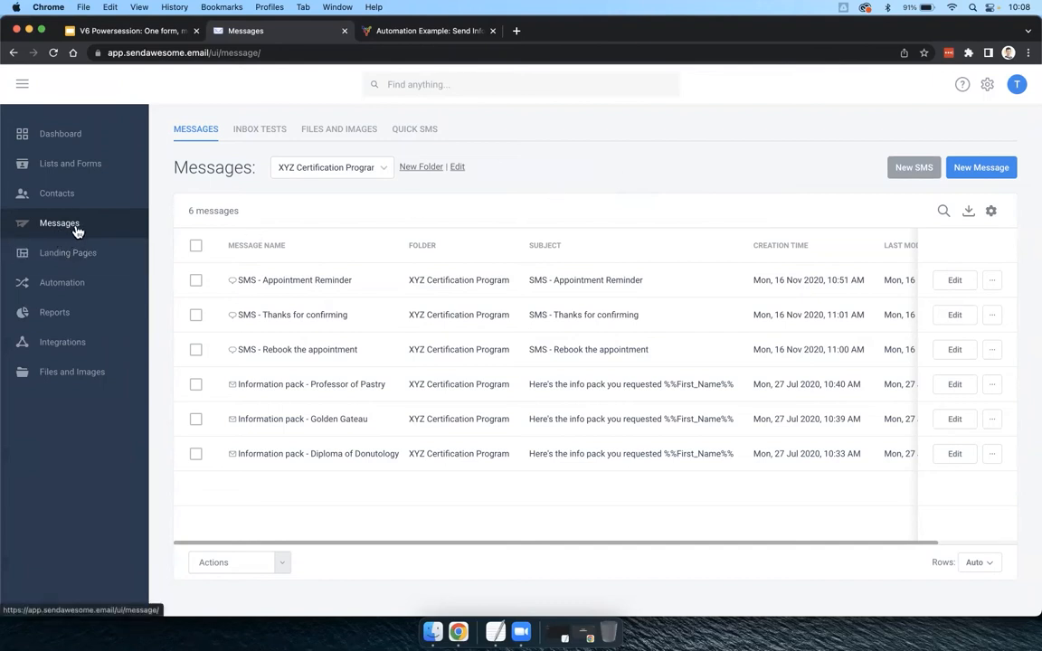
{"action": "left_click", "coordinate": [196, 385]}
{"action": "left_click", "coordinate": [196, 419]}
{"action": "left_click", "coordinate": [196, 455]}
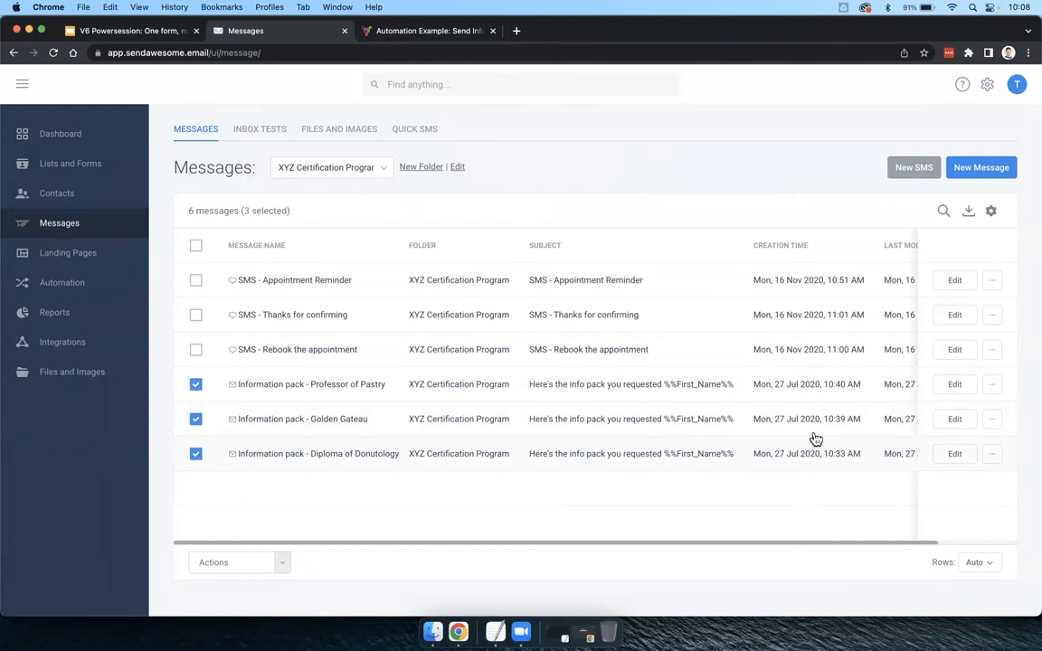
{"action": "left_click", "coordinate": [955, 385]}
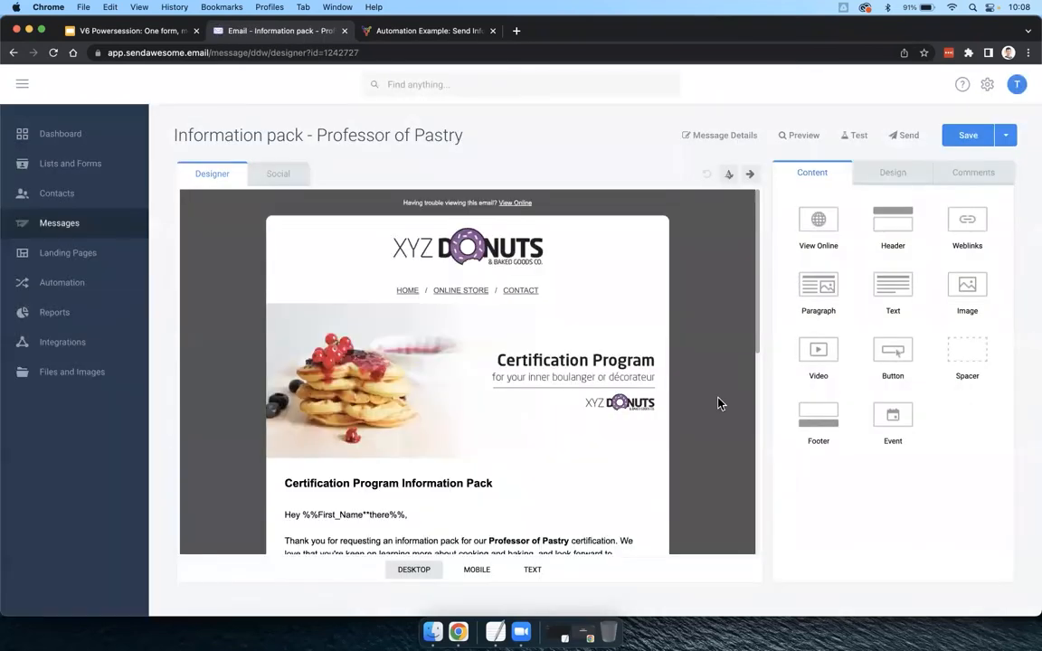
Examine the first-name wildcard in the greeting of the Professor of Pastry email
{"action": "scroll", "coordinate": [721, 403], "scroll_direction": "down", "scroll_amount": 1}
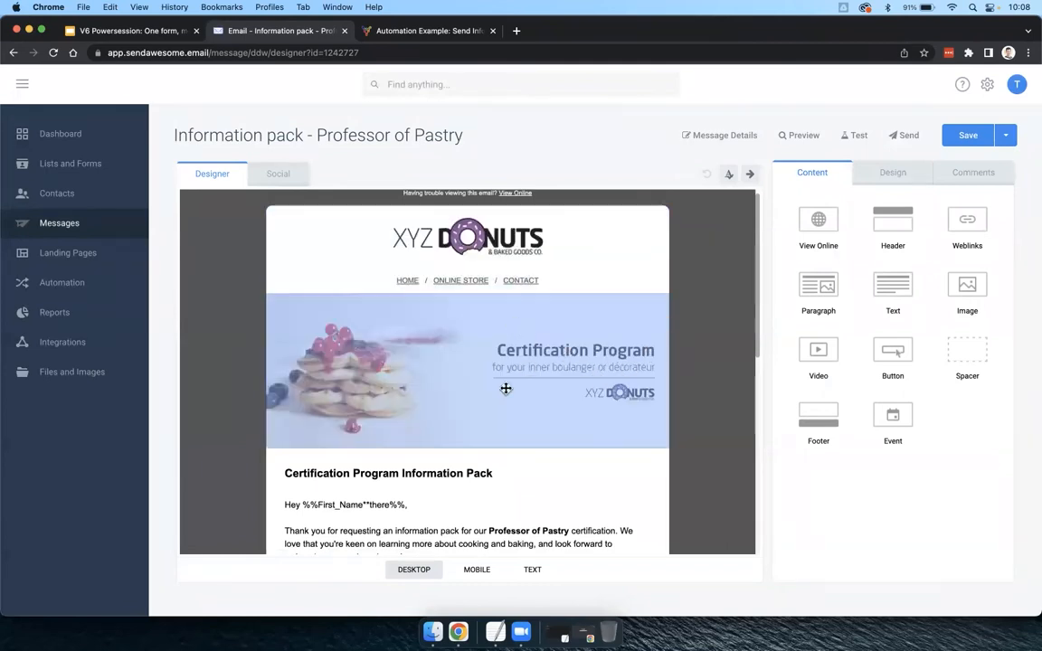
{"action": "scroll", "coordinate": [690, 353], "scroll_direction": "down", "scroll_amount": 5}
{"action": "scroll", "coordinate": [690, 353], "scroll_direction": "down", "scroll_amount": 3}
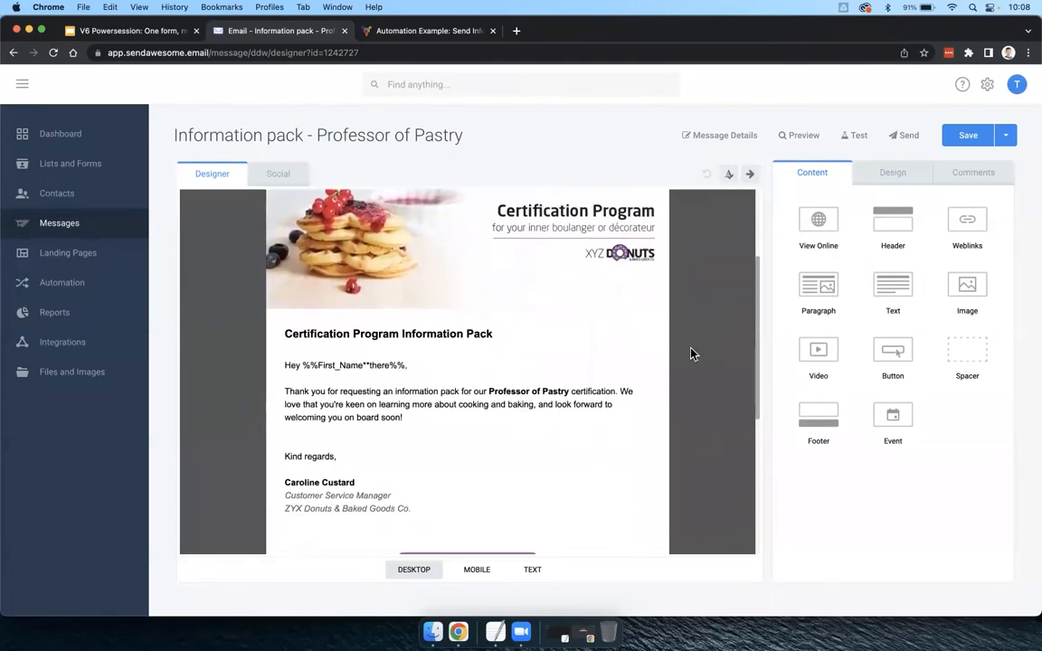
{"action": "left_click", "coordinate": [365, 328]}
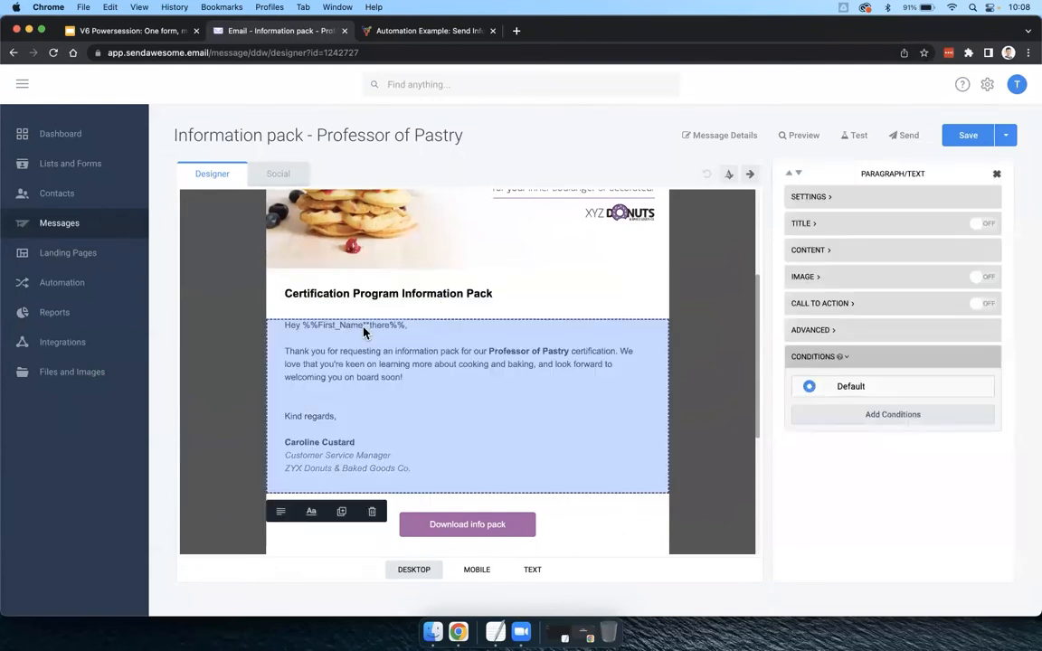
{"action": "left_click_drag", "start_coordinate": [303, 324], "coordinate": [406, 324]}
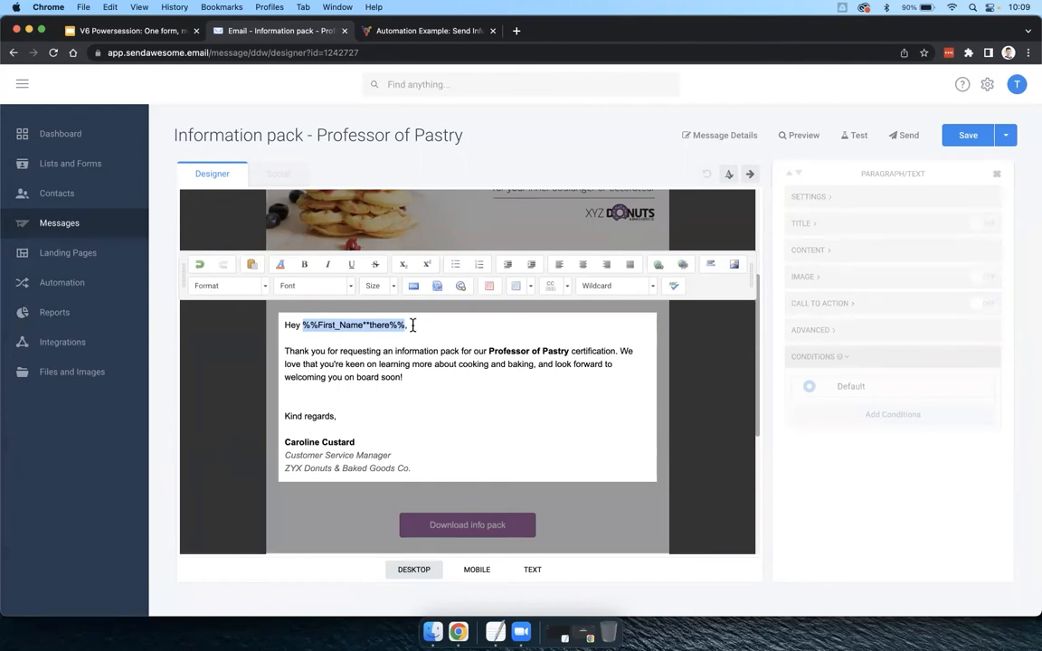
{"action": "left_click", "coordinate": [413, 325]}
{"action": "left_click_drag", "start_coordinate": [302, 325], "coordinate": [418, 325]}
{"action": "left_click", "coordinate": [418, 325]}
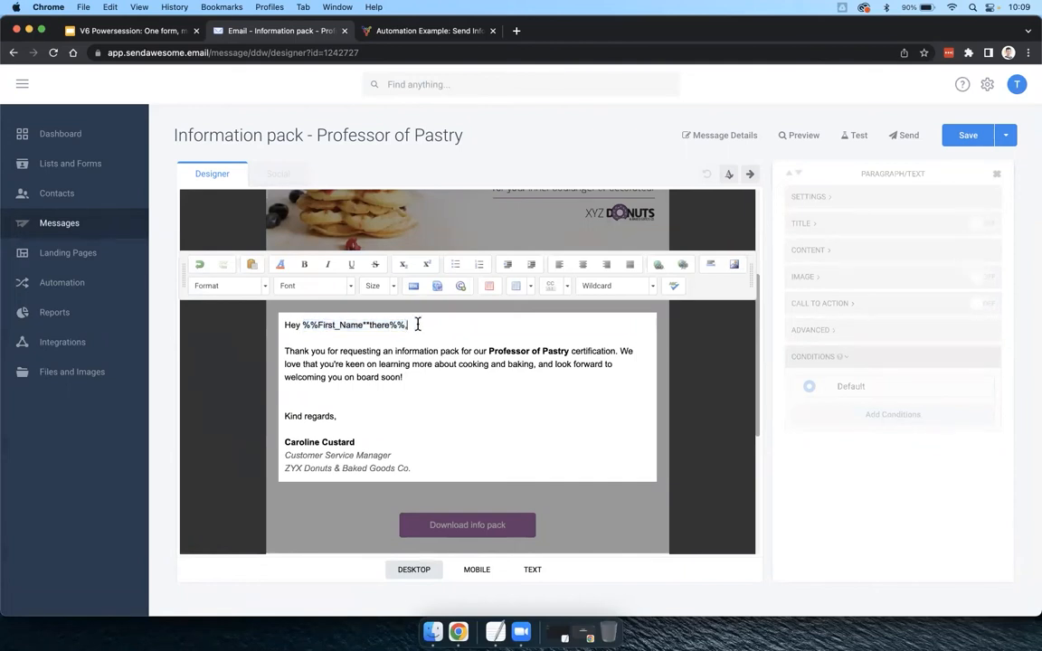
Examine the wildcard fields offered for the XYZ Certification Program list, and close them without inserting one
{"action": "left_click", "coordinate": [653, 287]}
{"action": "left_click", "coordinate": [594, 344]}
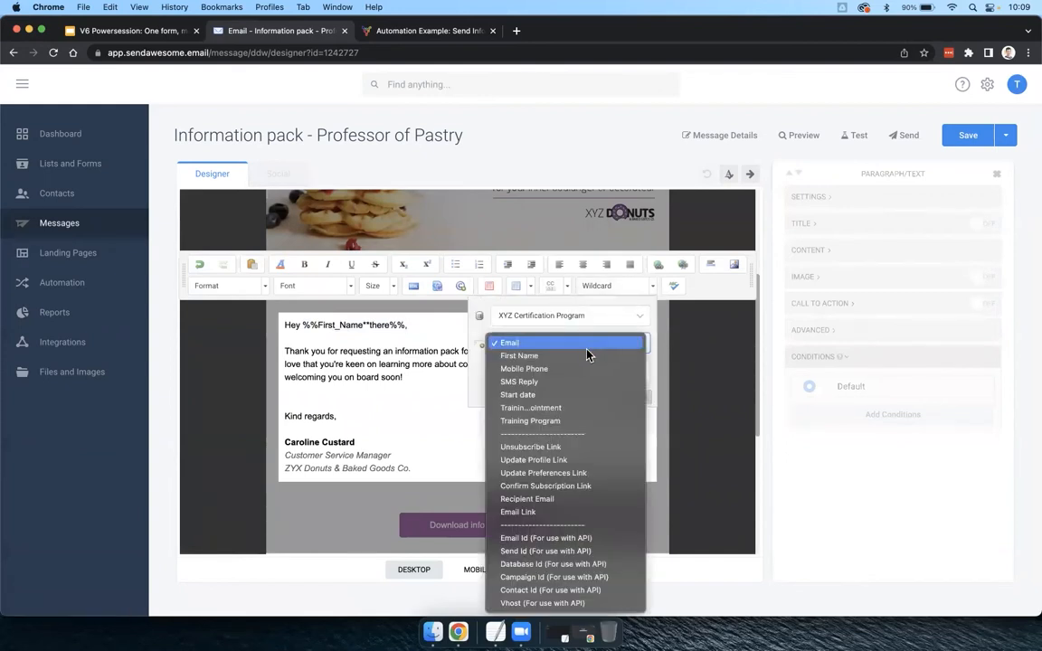
{"action": "left_click", "coordinate": [479, 366]}
{"action": "left_click", "coordinate": [594, 416]}
{"action": "left_click", "coordinate": [696, 377]}
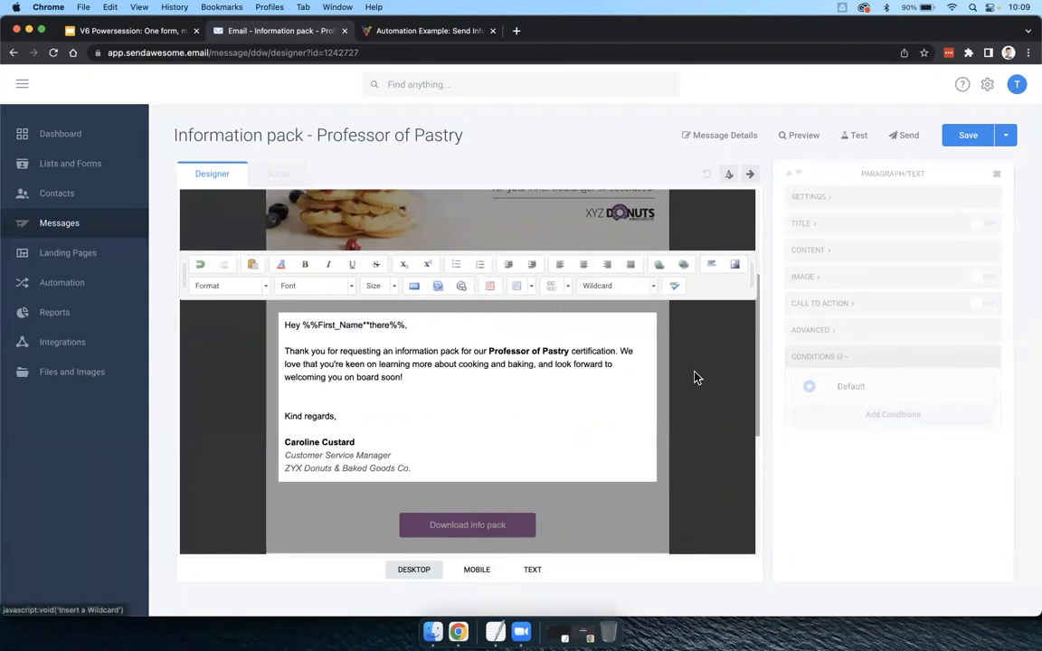
Inspect the certification name in the body text, the Download info pack button's settings and the email's save options
{"action": "scroll", "coordinate": [696, 378], "scroll_direction": "down", "scroll_amount": 2}
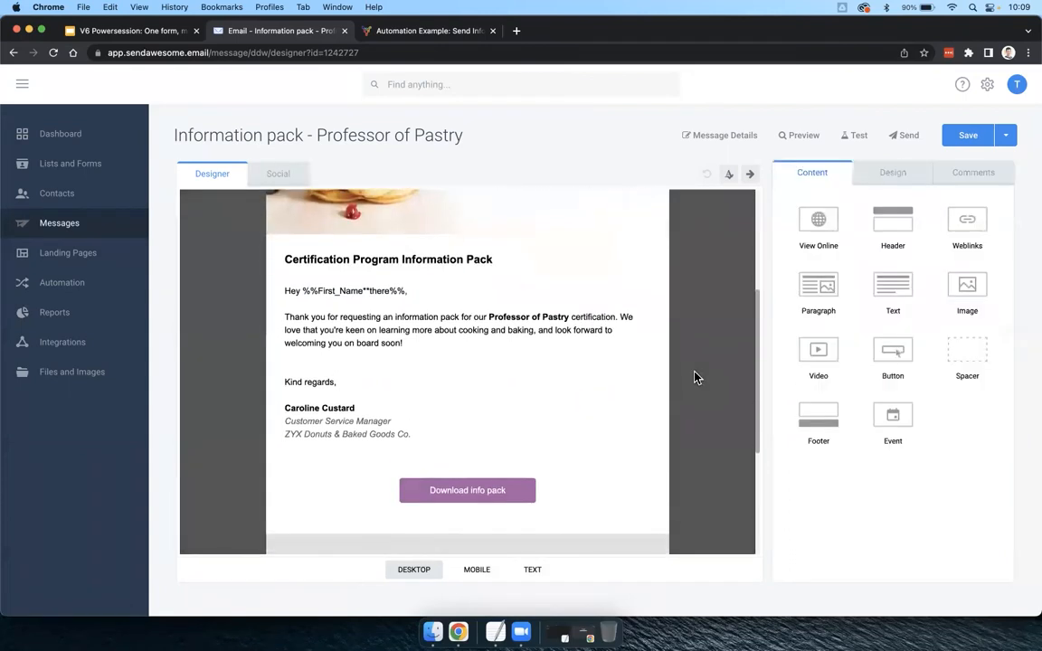
{"action": "left_click", "coordinate": [489, 316]}
{"action": "left_click_drag", "start_coordinate": [490, 317], "coordinate": [570, 317]}
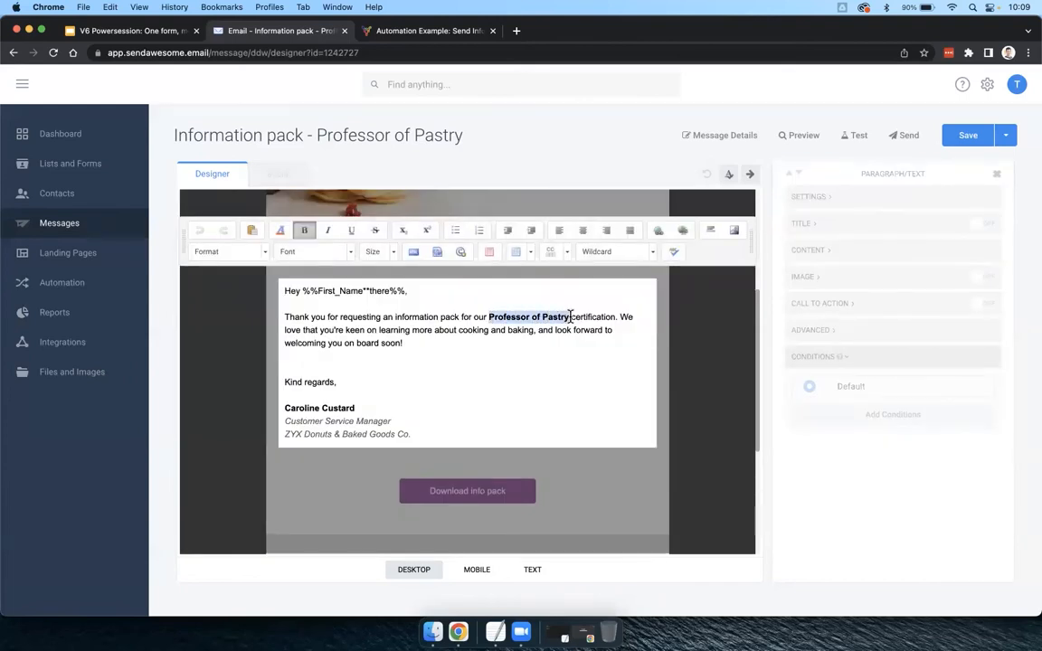
{"action": "left_click", "coordinate": [674, 340]}
{"action": "left_click", "coordinate": [479, 490]}
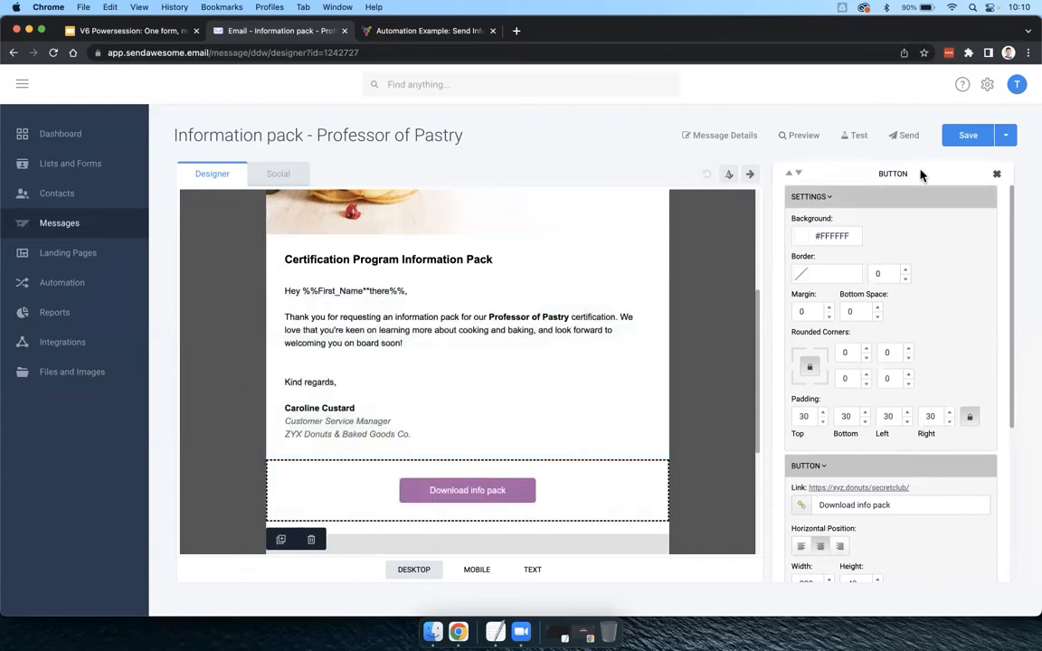
{"action": "left_click", "coordinate": [1004, 136]}
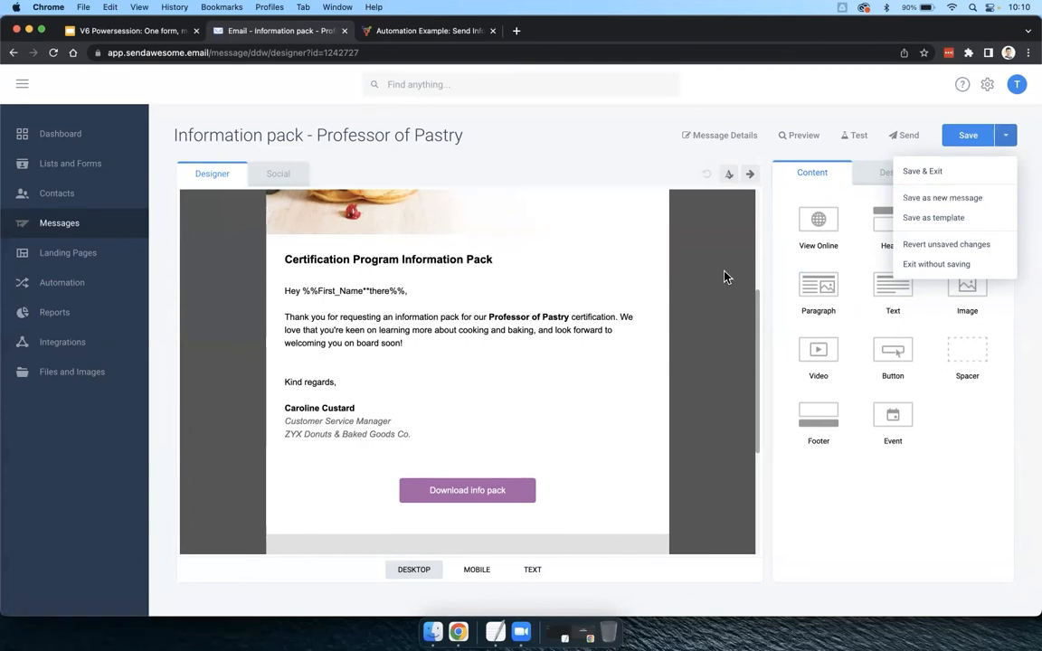
{"action": "left_click", "coordinate": [1005, 140]}
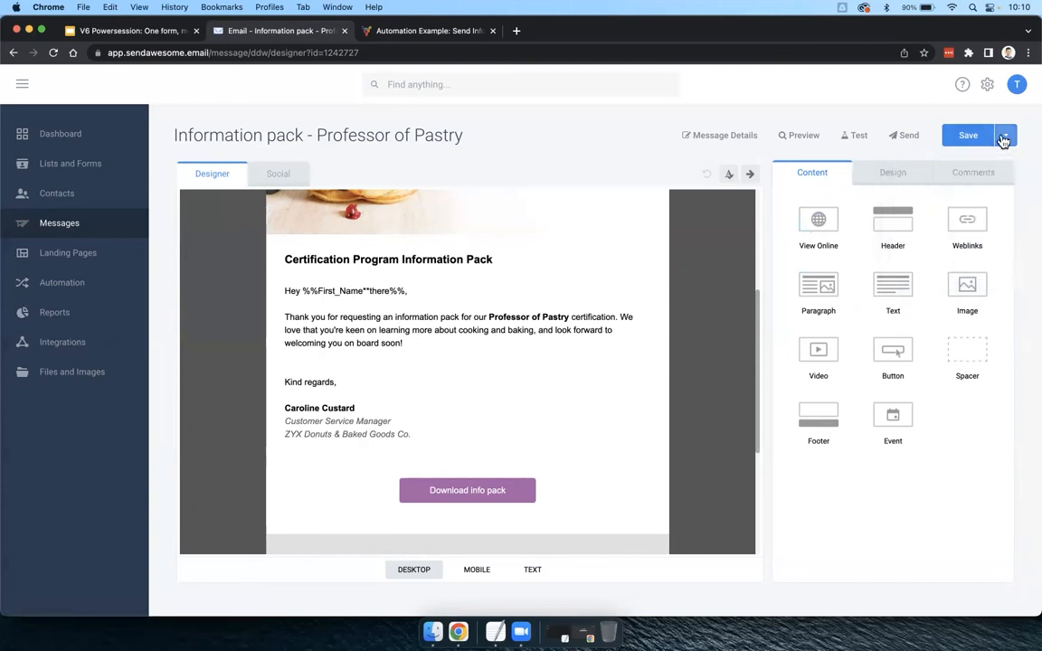
Return to the messages list, select the three Information pack emails, and clear the selection
{"action": "left_click", "coordinate": [47, 223]}
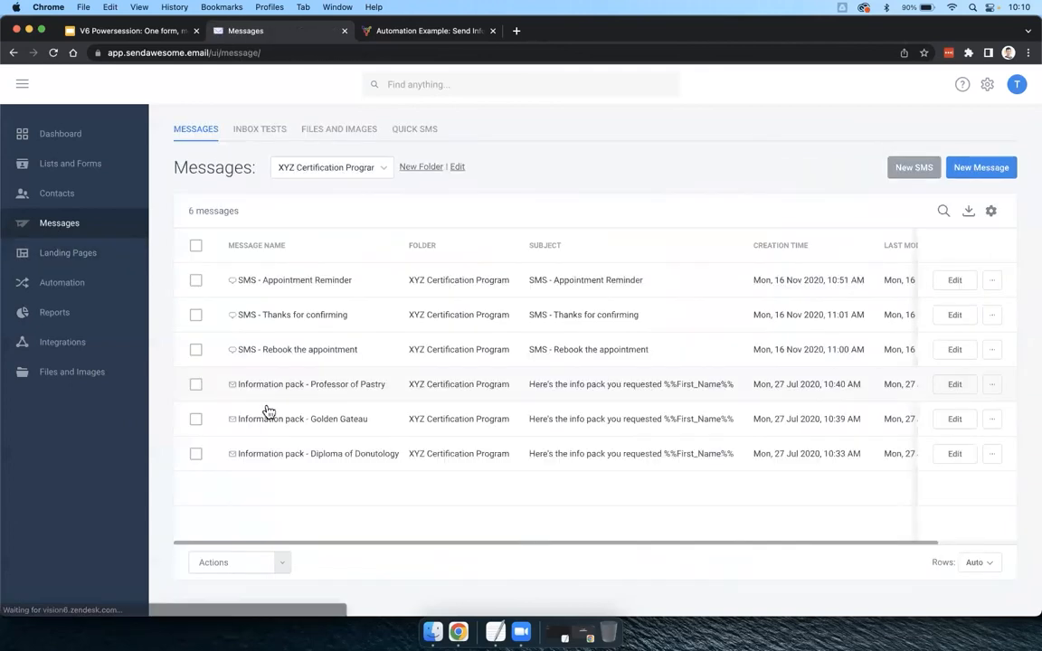
{"action": "left_click", "coordinate": [196, 386]}
{"action": "left_click", "coordinate": [196, 420]}
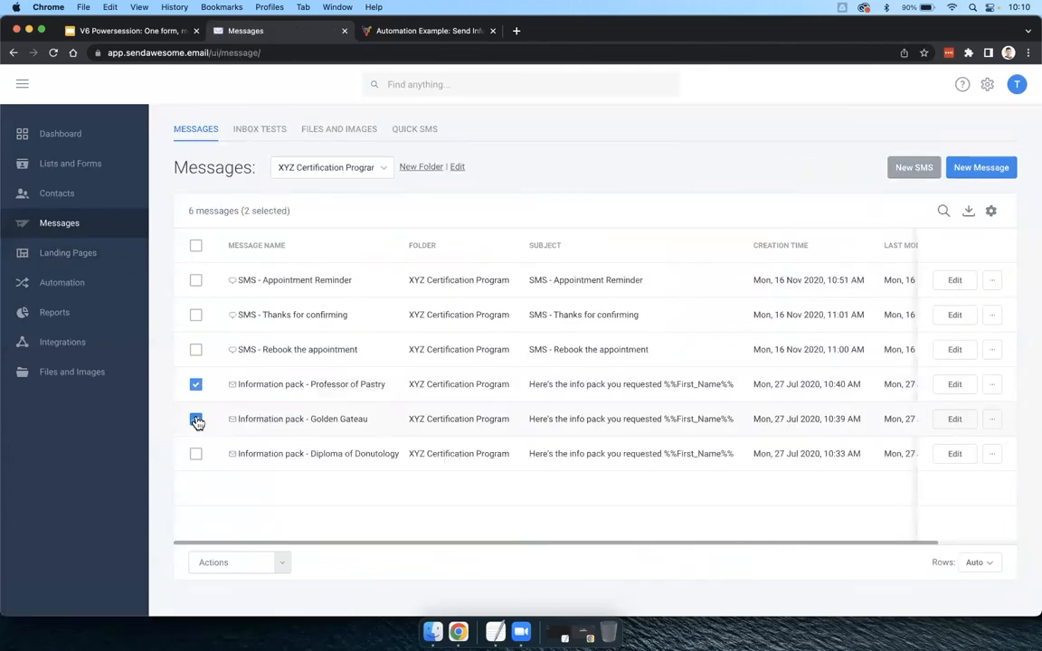
{"action": "left_click", "coordinate": [196, 455]}
{"action": "left_click", "coordinate": [197, 245]}
{"action": "left_click", "coordinate": [196, 245]}
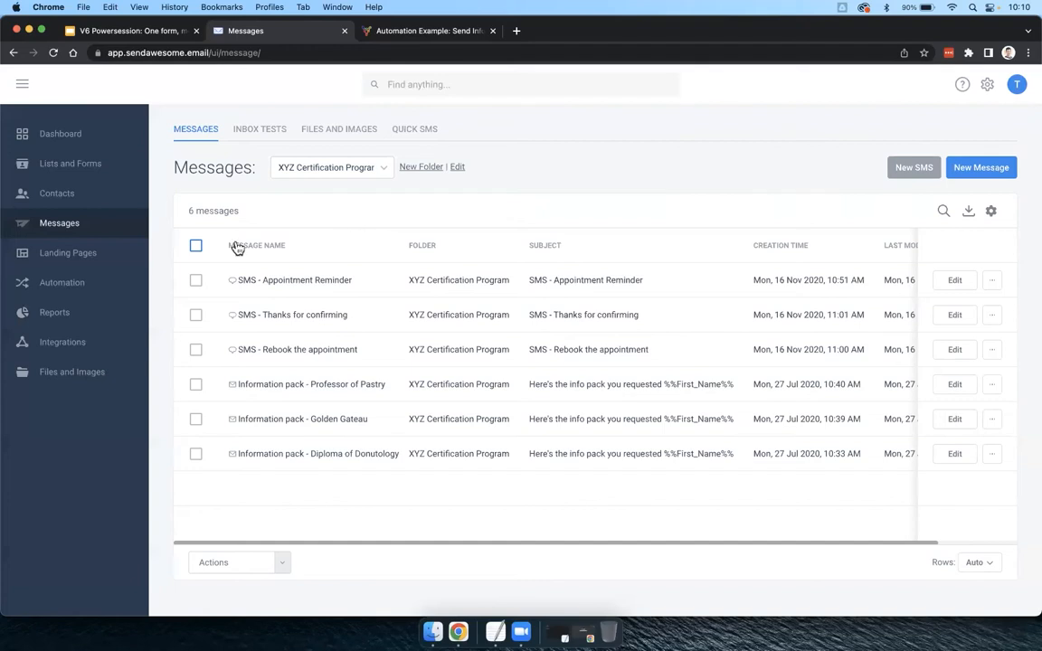
Create and save an advanced automation workflow named "Send info packs" in the Powersessions folder
{"action": "left_click", "coordinate": [80, 292]}
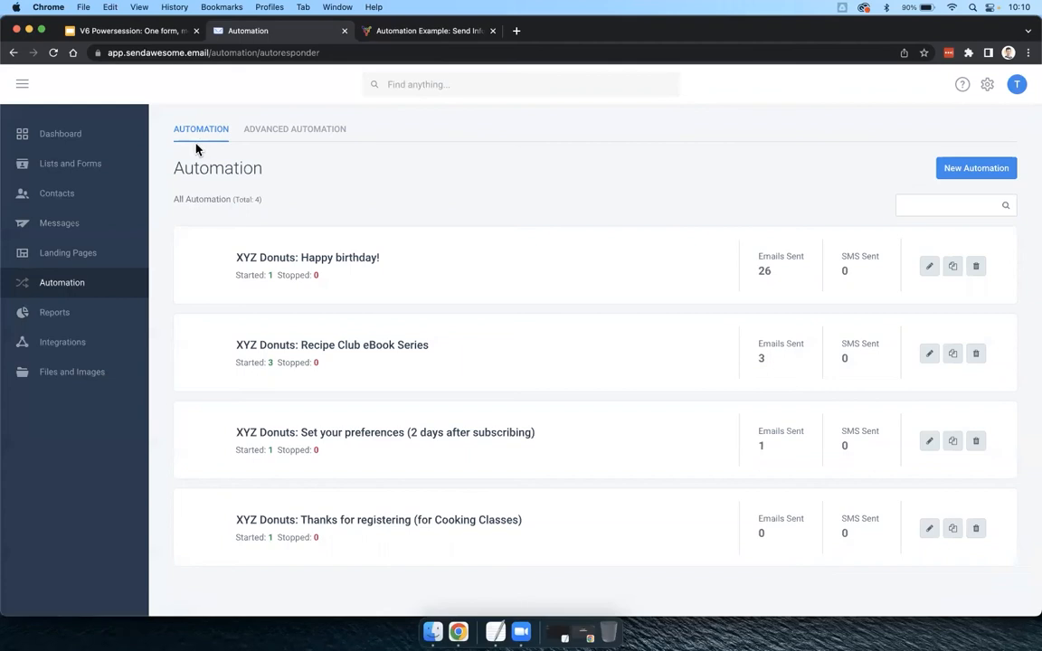
{"action": "left_click", "coordinate": [302, 139]}
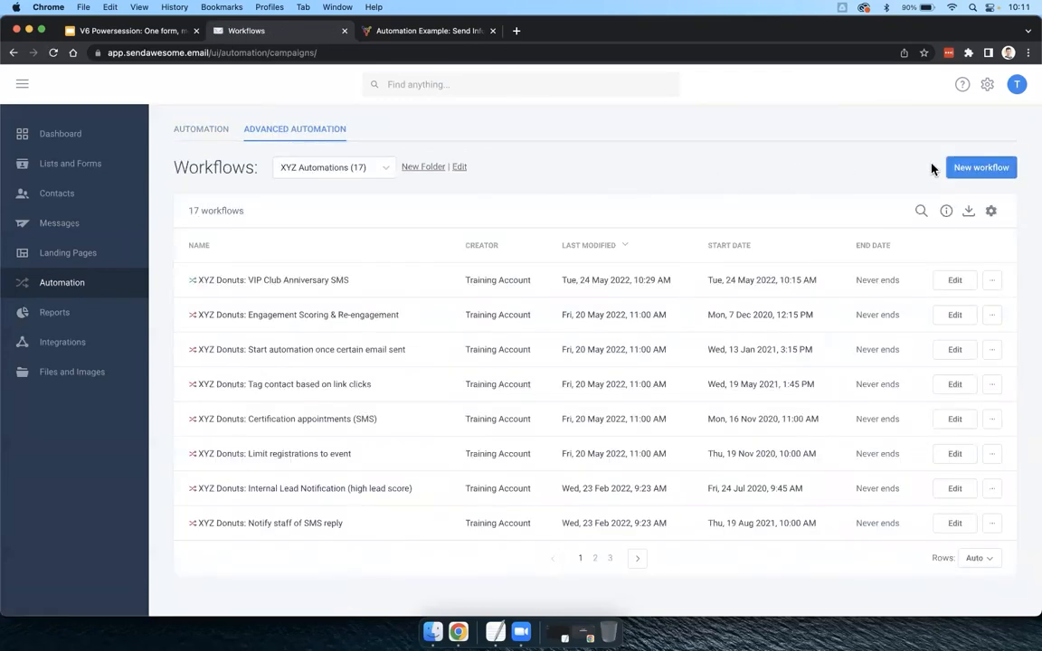
{"action": "left_click", "coordinate": [962, 171]}
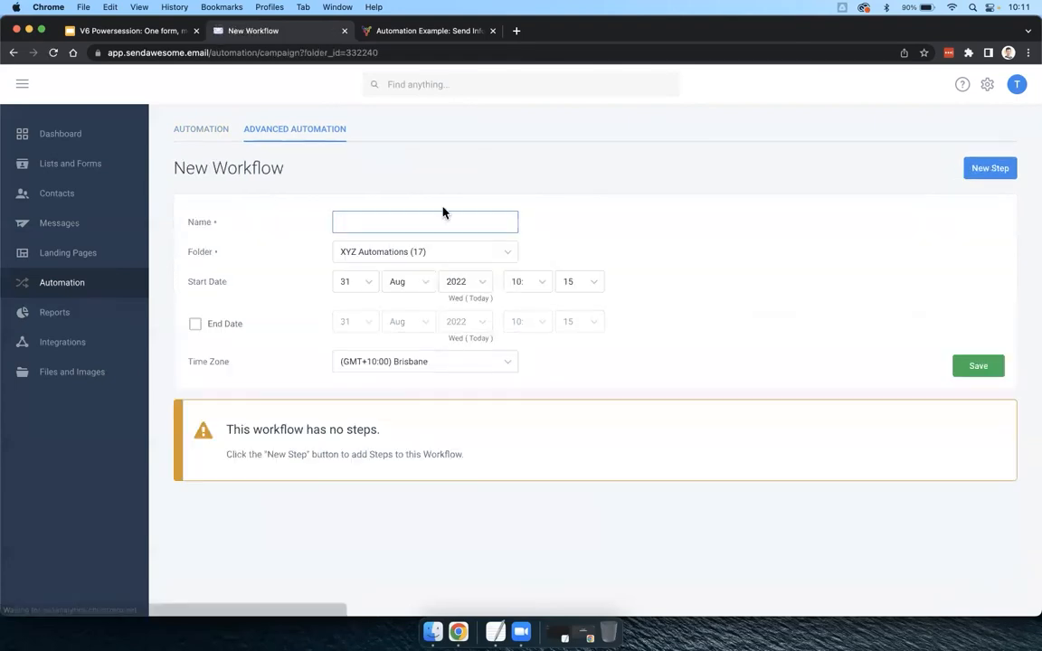
{"action": "type", "text": "Send info packs"}
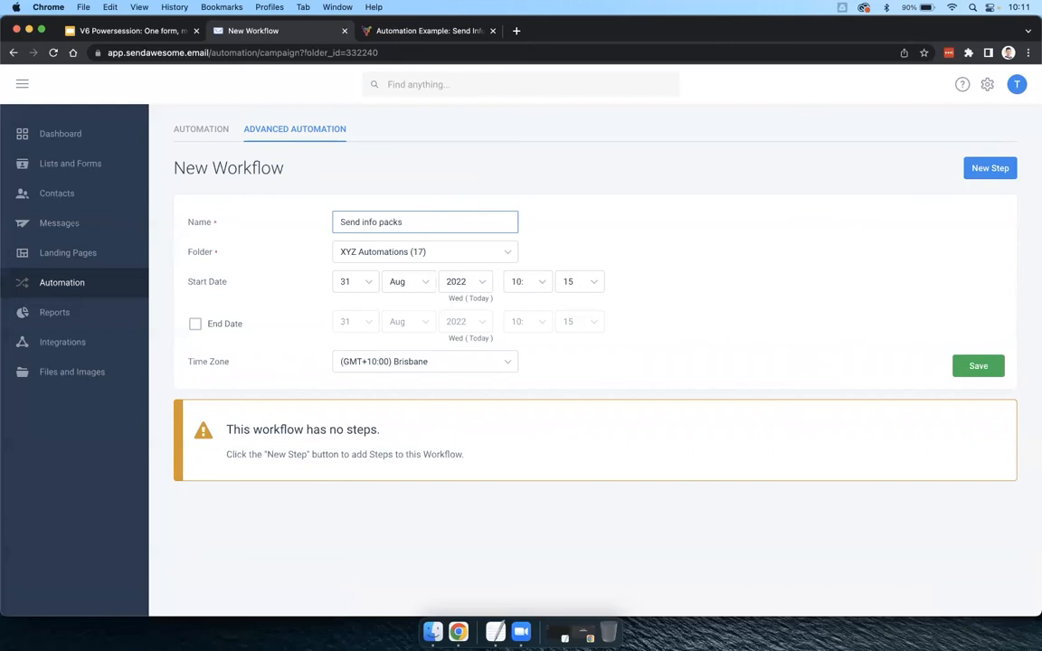
{"action": "left_click", "coordinate": [407, 253]}
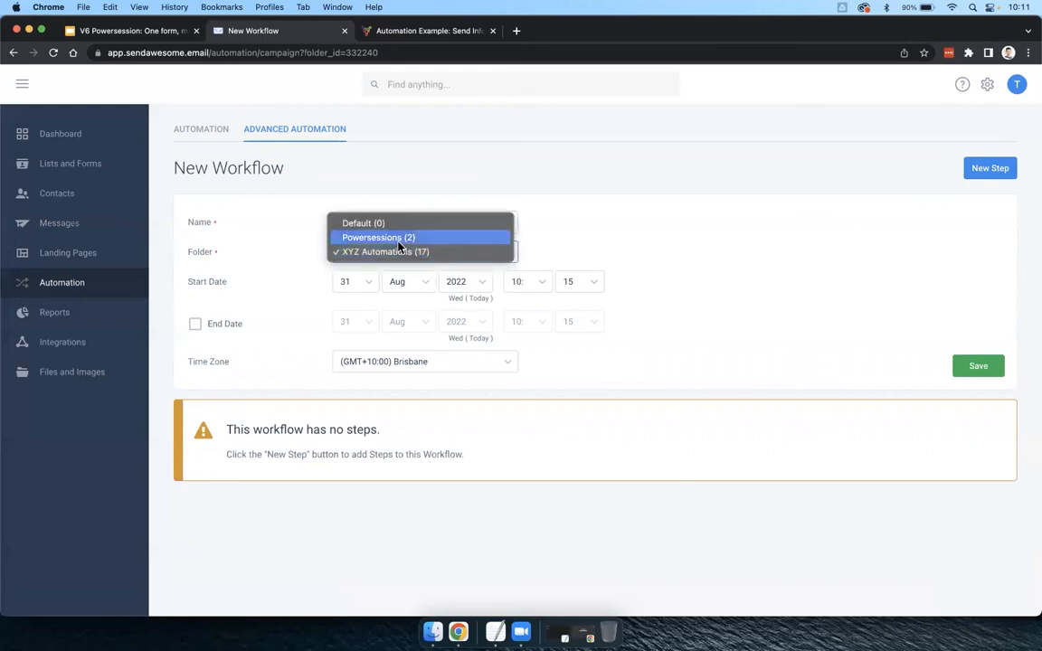
{"action": "left_click", "coordinate": [367, 235]}
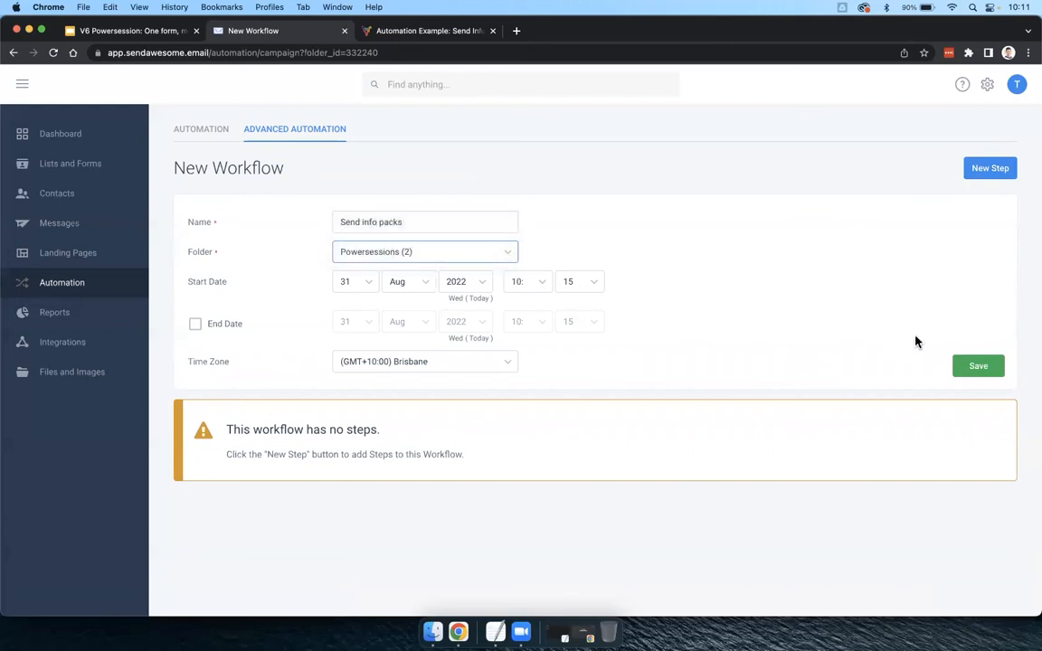
{"action": "left_click", "coordinate": [977, 366]}
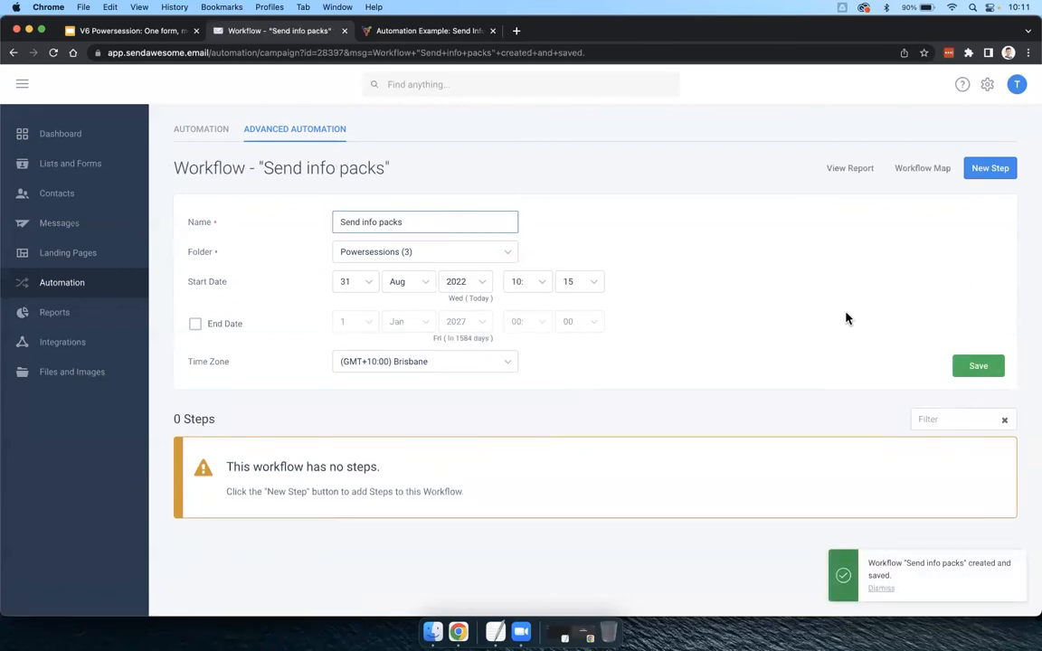
Start a new step in the Send info packs workflow and look over its settings
{"action": "left_click_drag", "start_coordinate": [488, 495], "coordinate": [532, 496]}
{"action": "left_click", "coordinate": [244, 466]}
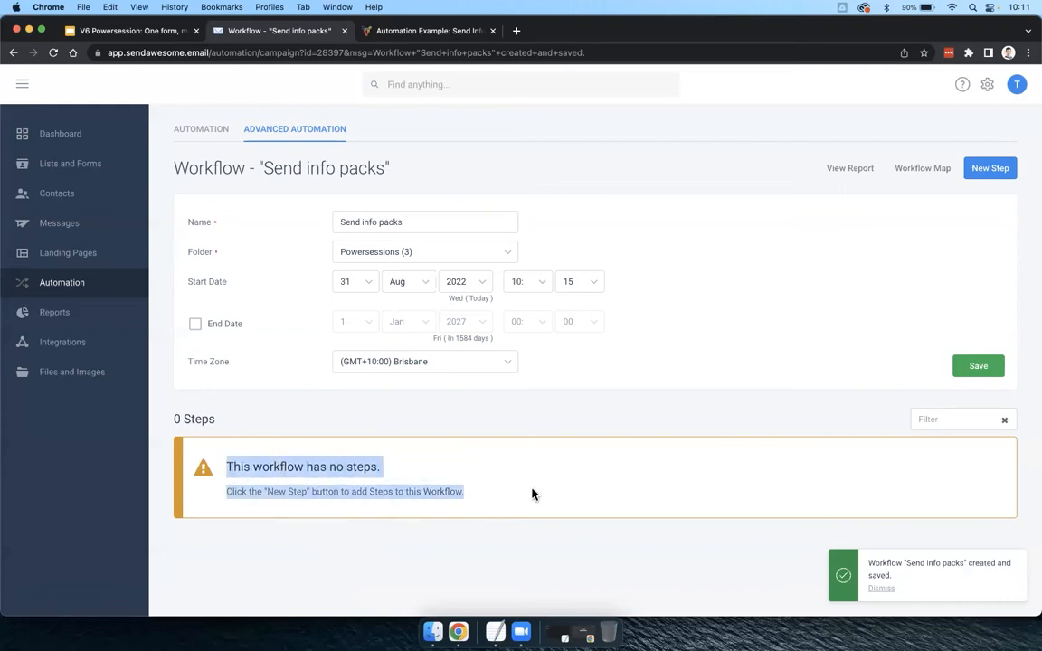
{"action": "left_click", "coordinate": [532, 494]}
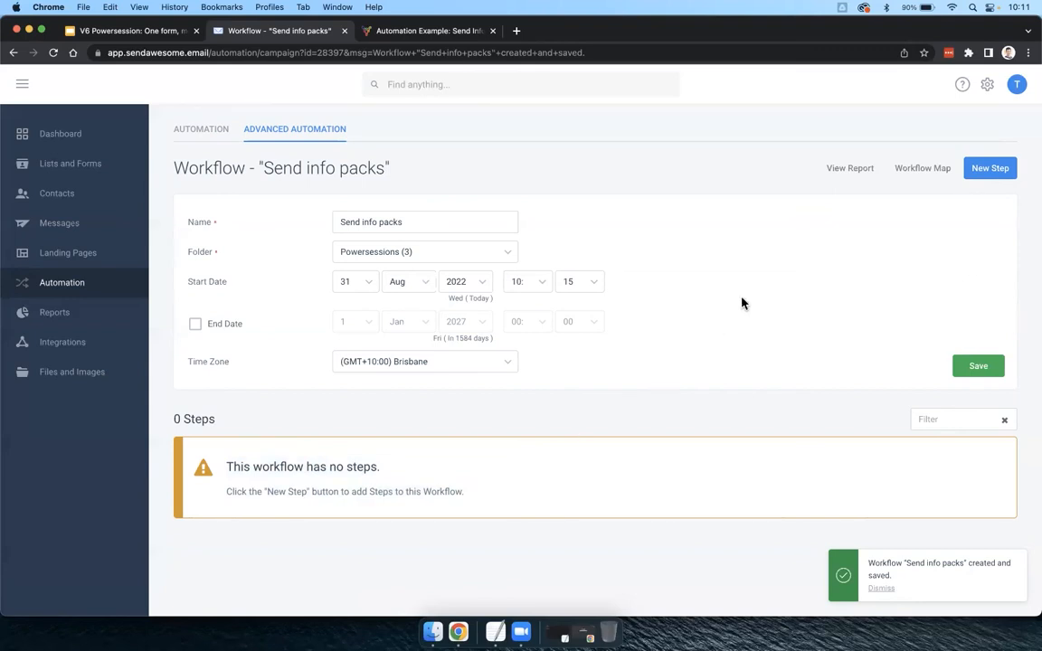
{"action": "left_click", "coordinate": [986, 169]}
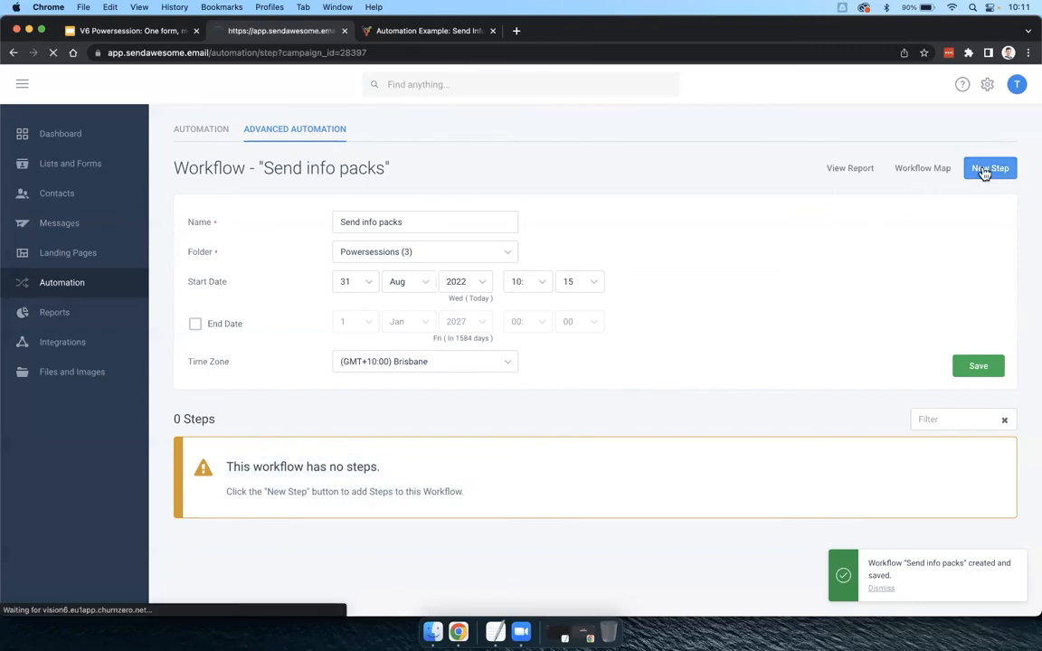
{"action": "scroll", "coordinate": [826, 364], "scroll_direction": "down", "scroll_amount": 1}
{"action": "scroll", "coordinate": [826, 364], "scroll_direction": "down", "scroll_amount": 2}
{"action": "scroll", "coordinate": [826, 364], "scroll_direction": "up", "scroll_amount": 2}
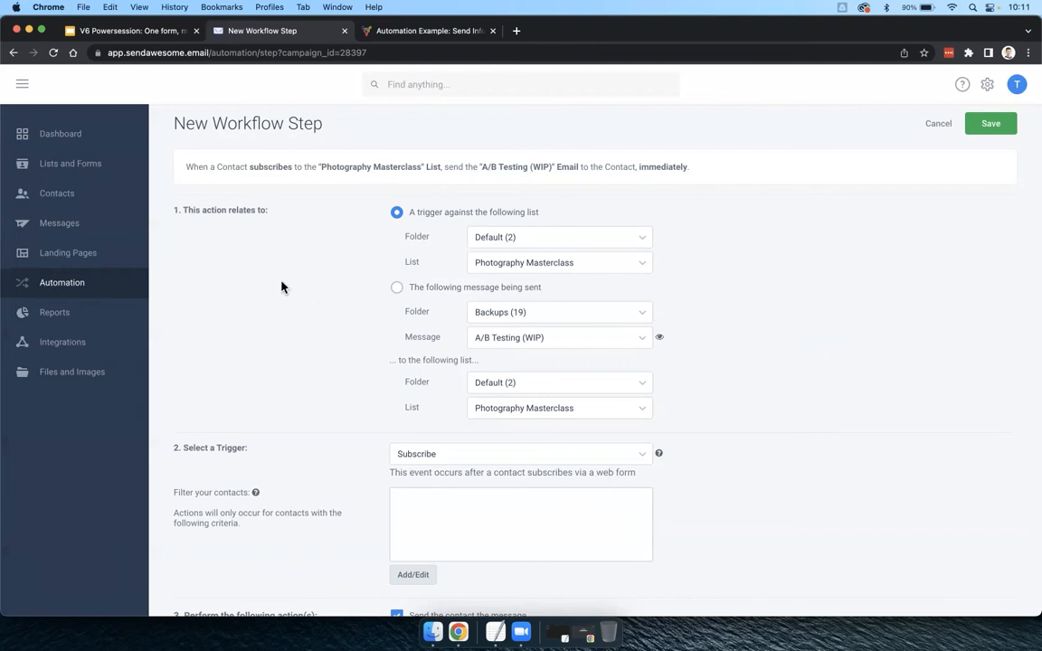
{"action": "left_click_drag", "start_coordinate": [183, 210], "coordinate": [255, 208]}
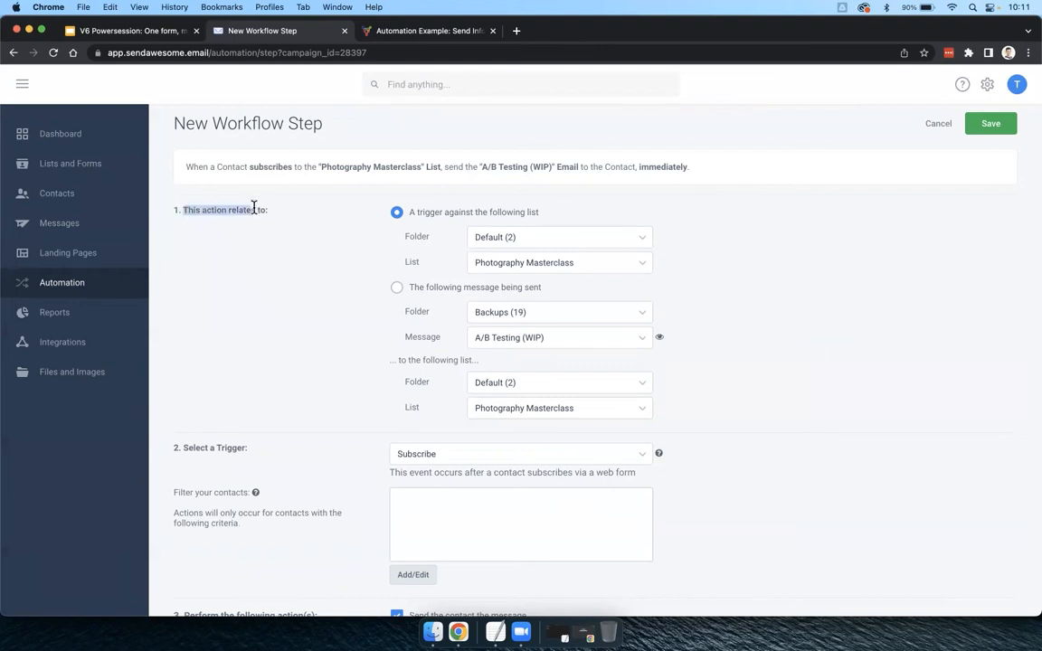
{"action": "left_click", "coordinate": [272, 215]}
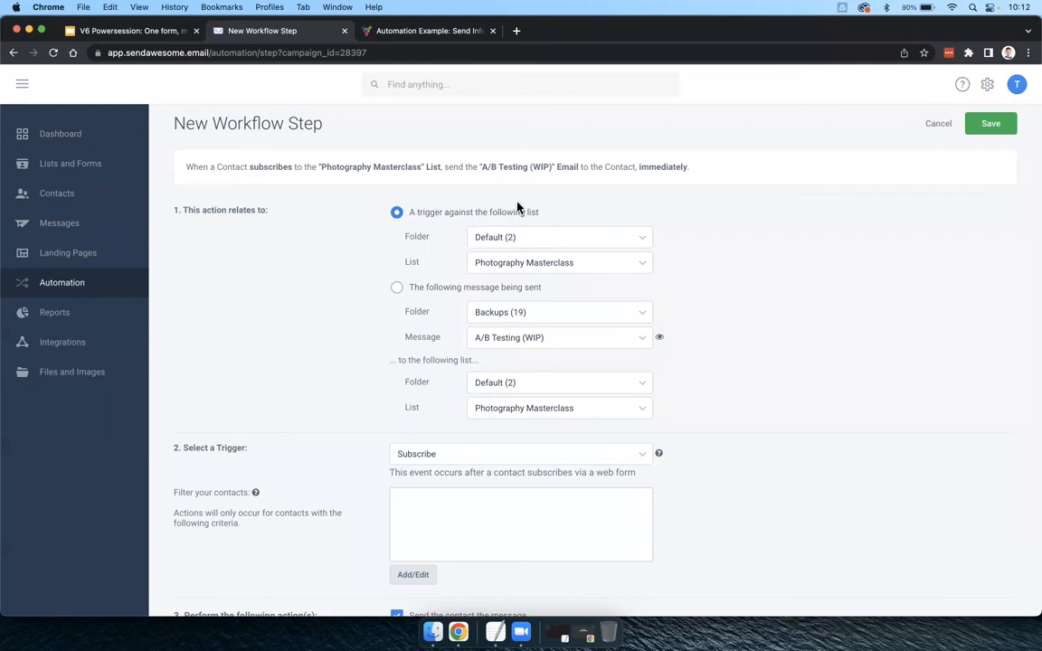
Set the step's trigger list to XYZ Certification Program from the XYZ Lists folder
{"action": "left_click", "coordinate": [523, 242]}
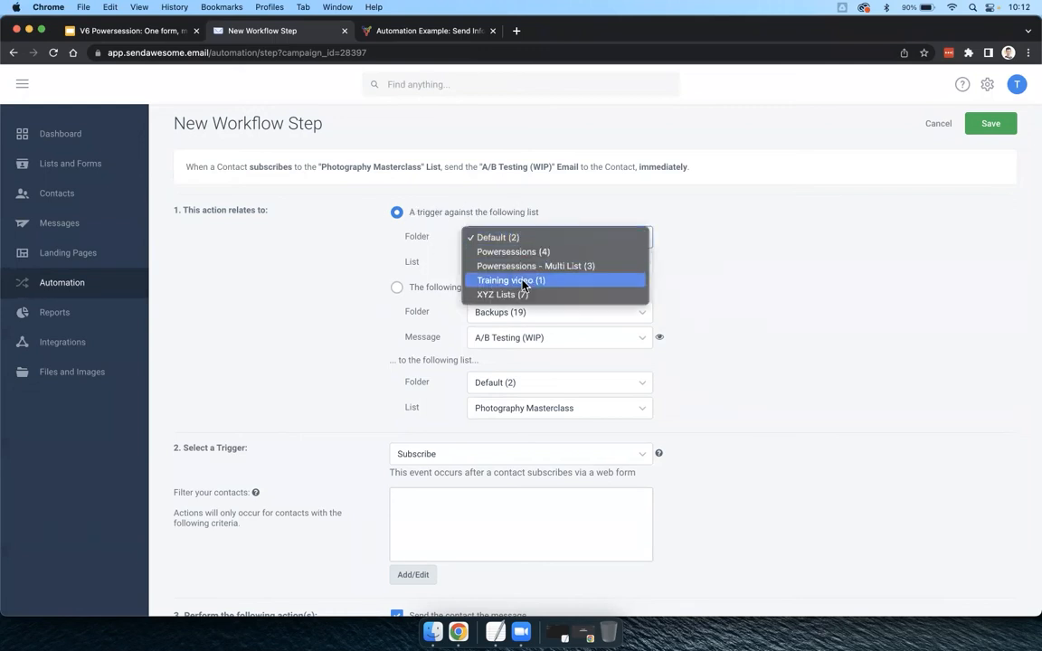
{"action": "left_click", "coordinate": [521, 280]}
{"action": "left_click", "coordinate": [508, 246]}
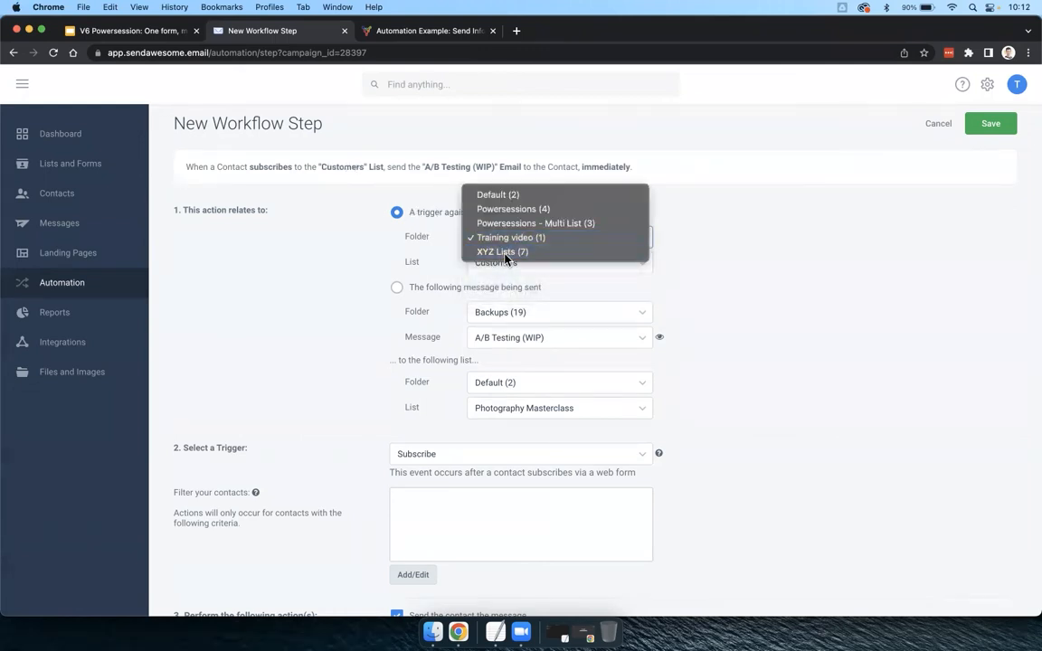
{"action": "left_click", "coordinate": [509, 250]}
{"action": "left_click", "coordinate": [512, 262]}
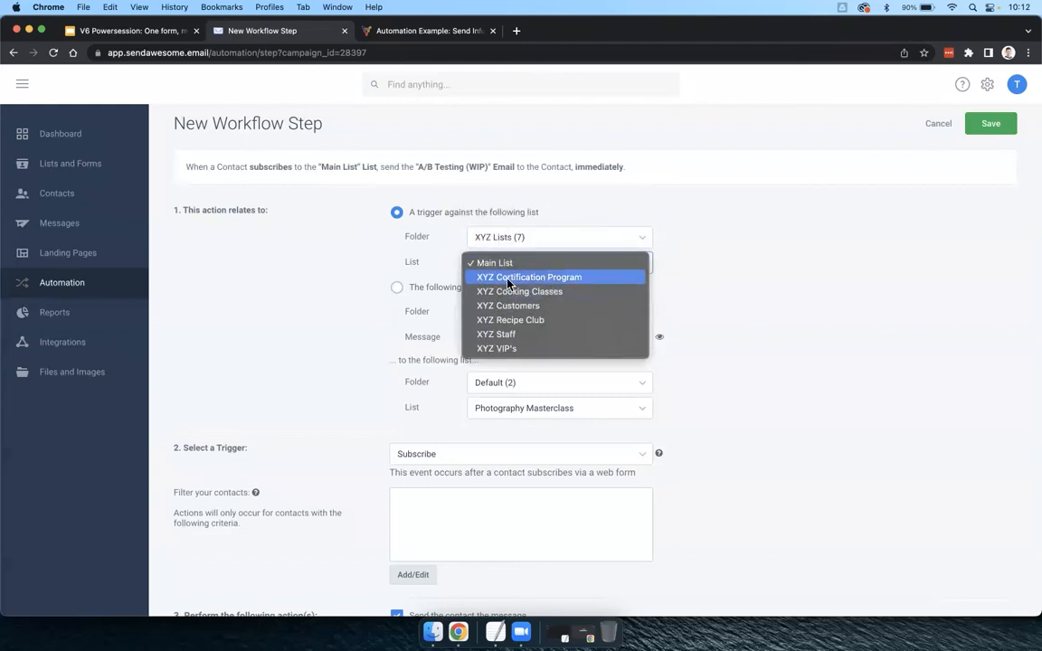
{"action": "left_click", "coordinate": [558, 283]}
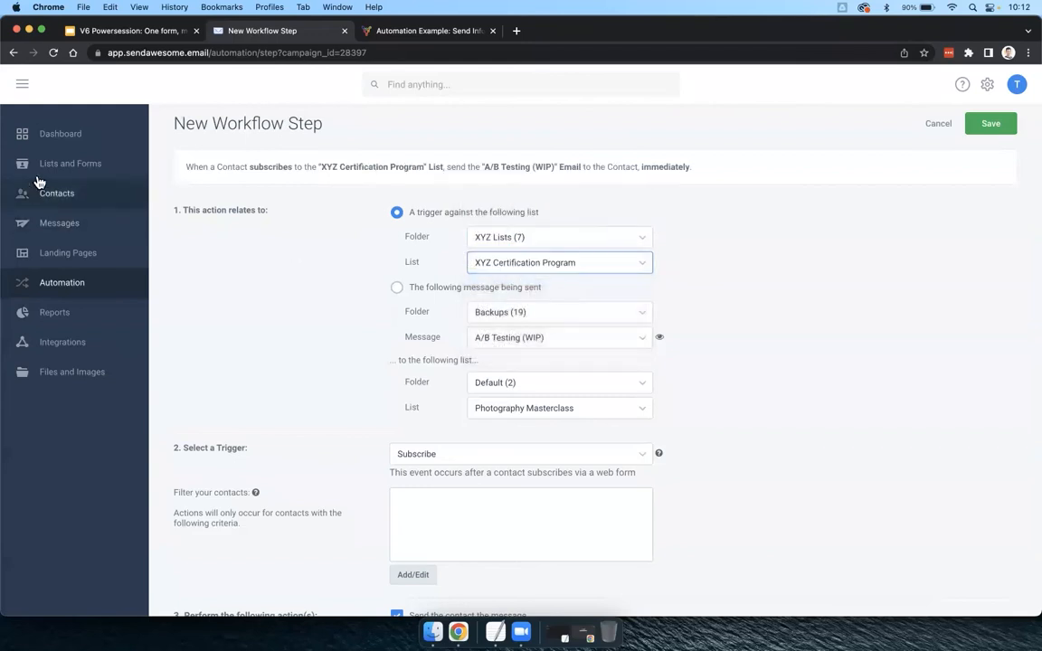
Open the lists overview in a separate tab, check the XYZ Certification Program list, and return to the workflow step
{"action": "right_click", "coordinate": [68, 165]}
{"action": "left_click", "coordinate": [109, 166]}
{"action": "left_click", "coordinate": [384, 31]}
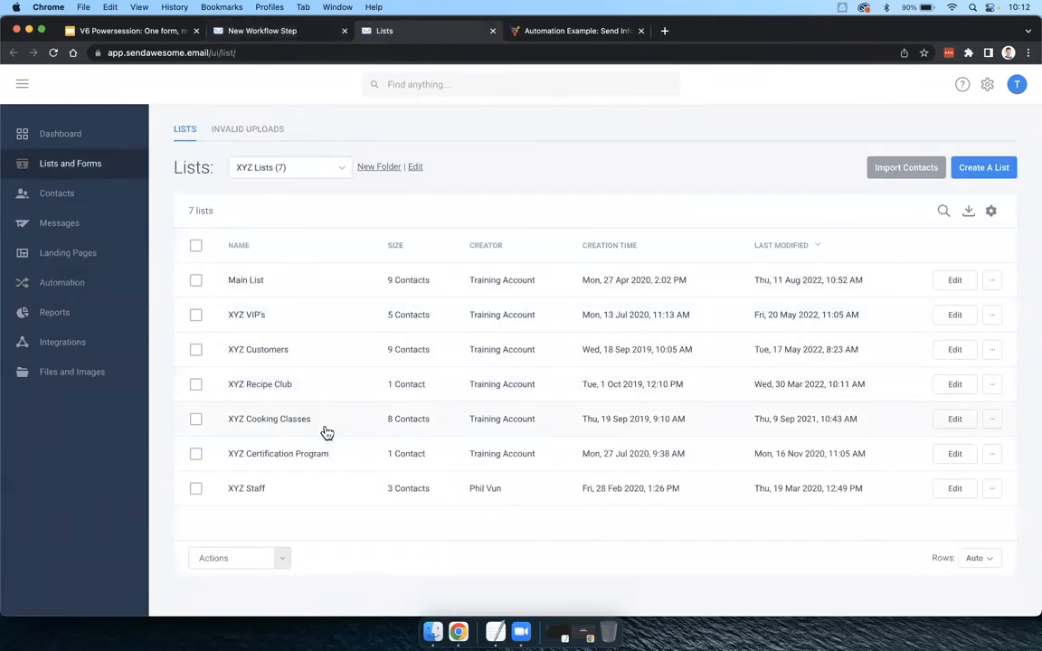
{"action": "left_click_drag", "start_coordinate": [352, 462], "coordinate": [225, 461]}
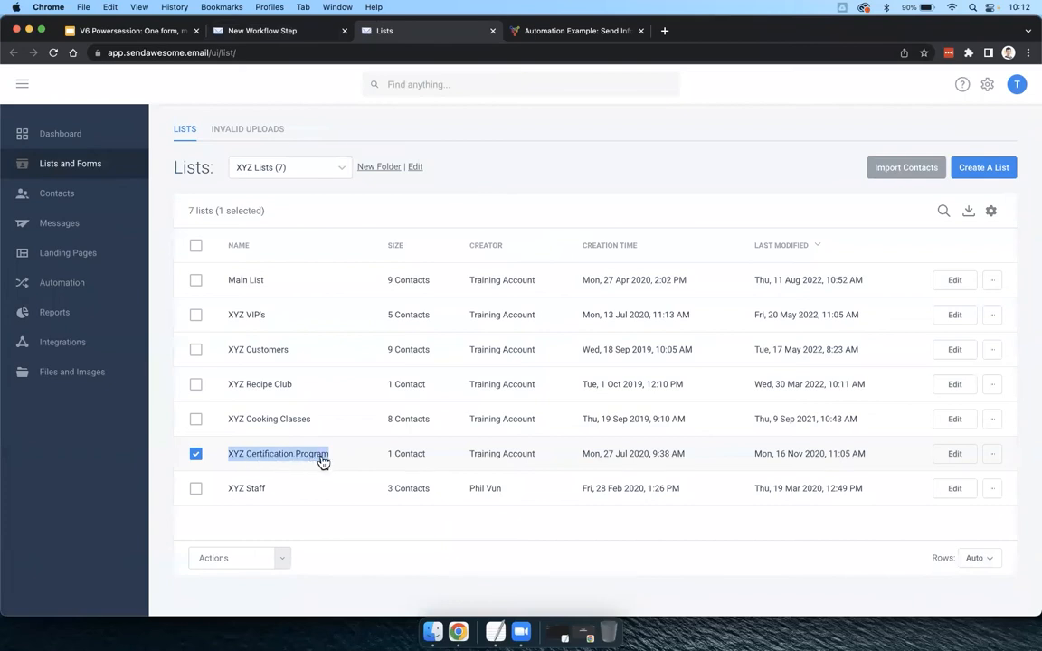
{"action": "left_click", "coordinate": [247, 30]}
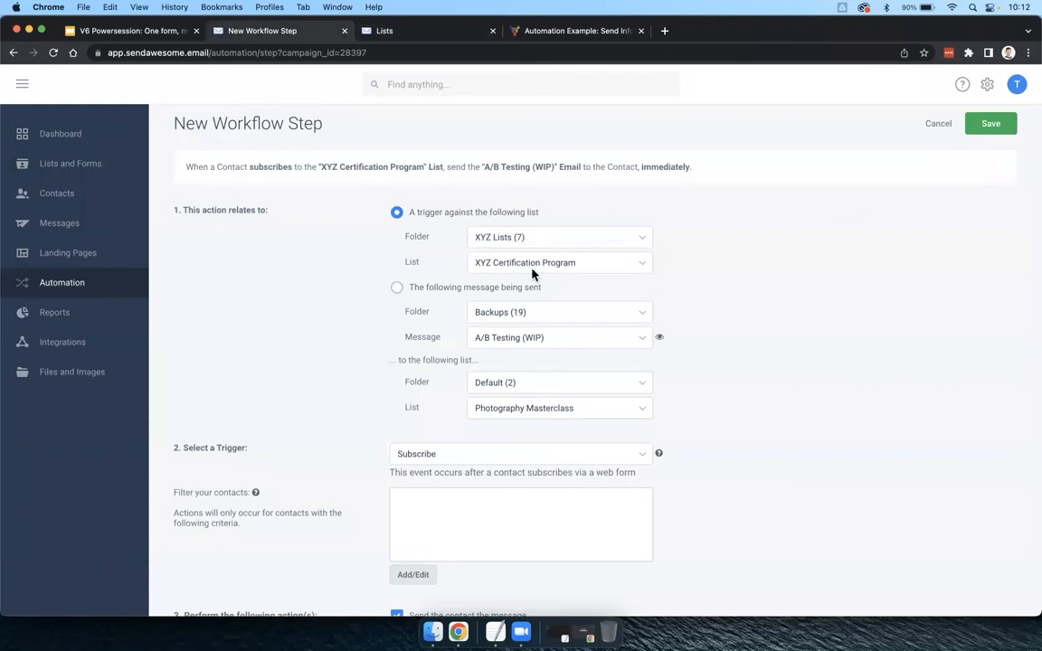
Set the workflow step's trigger to Subscribe for the XYZ Certification Program list
{"action": "scroll", "coordinate": [794, 271], "scroll_direction": "down", "scroll_amount": 3}
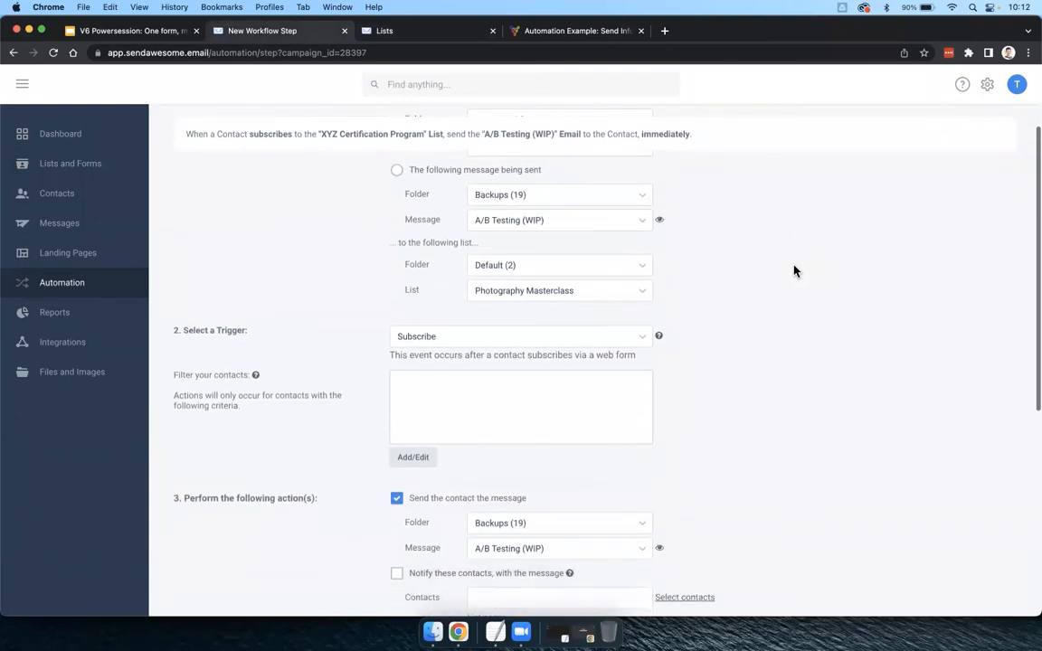
{"action": "left_click_drag", "start_coordinate": [184, 306], "coordinate": [250, 310]}
{"action": "left_click", "coordinate": [425, 312]}
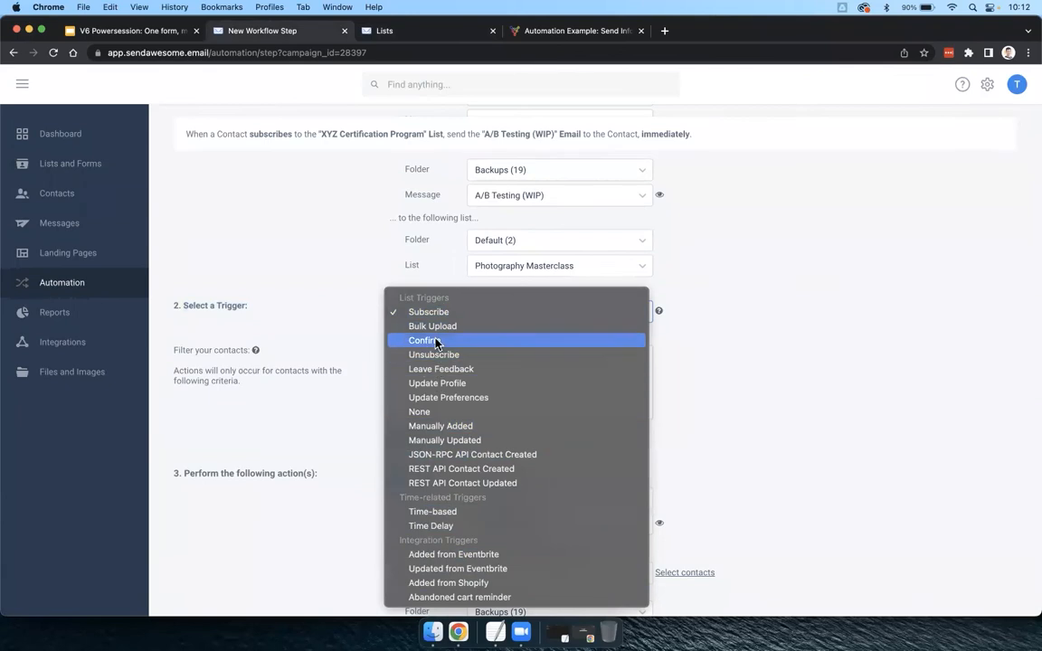
{"action": "left_click", "coordinate": [422, 313]}
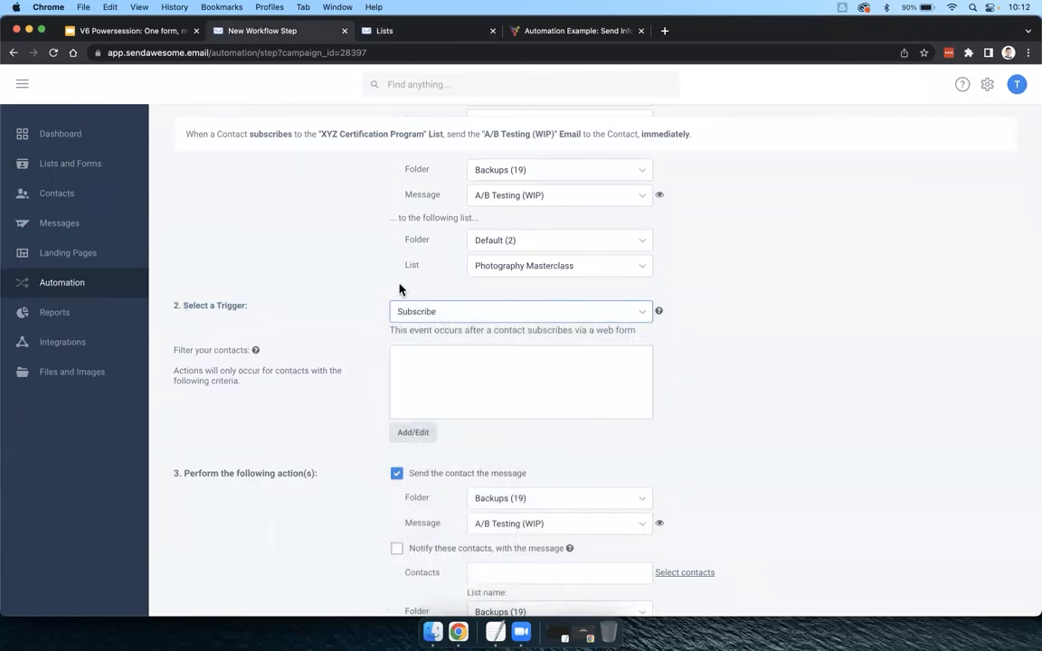
{"action": "scroll", "coordinate": [400, 291], "scroll_direction": "up", "scroll_amount": 3}
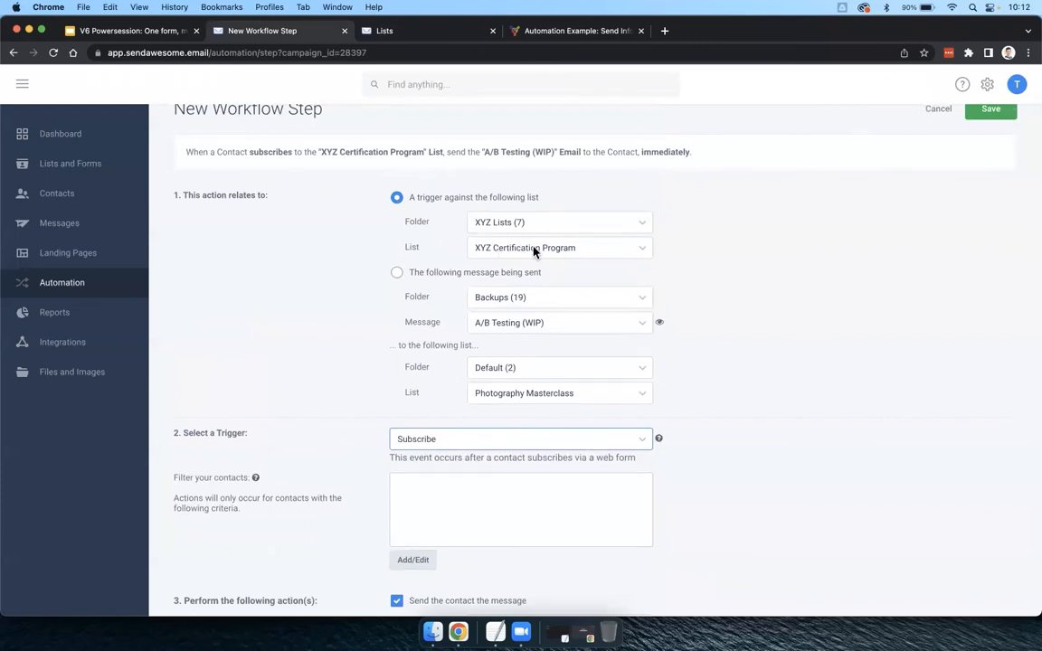
{"action": "scroll", "coordinate": [755, 365], "scroll_direction": "down", "scroll_amount": 3}
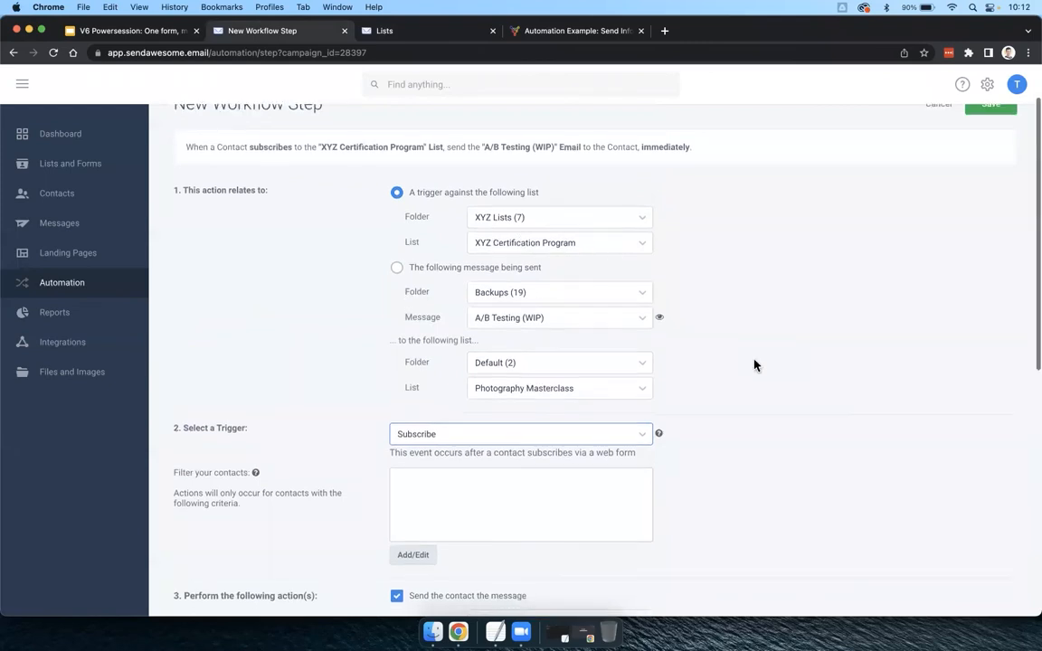
Choose the Donutology information pack email from the XYZ Certification Program folder as the message sent to the contact
{"action": "scroll", "coordinate": [755, 365], "scroll_direction": "down", "scroll_amount": 3}
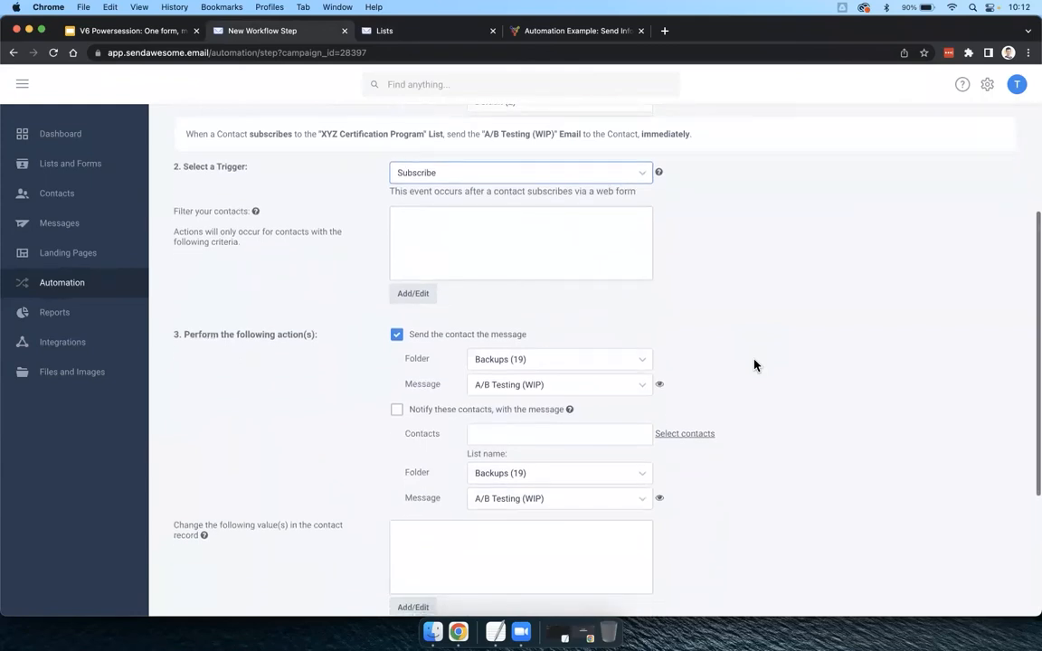
{"action": "left_click", "coordinate": [523, 363]}
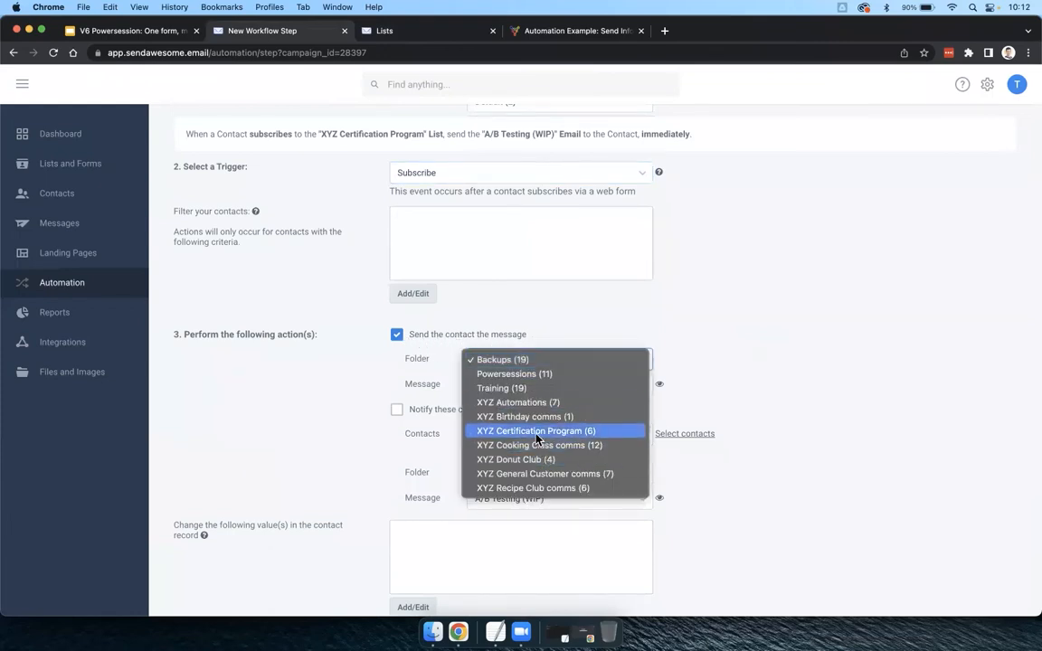
{"action": "left_click", "coordinate": [538, 432]}
{"action": "left_click", "coordinate": [507, 386]}
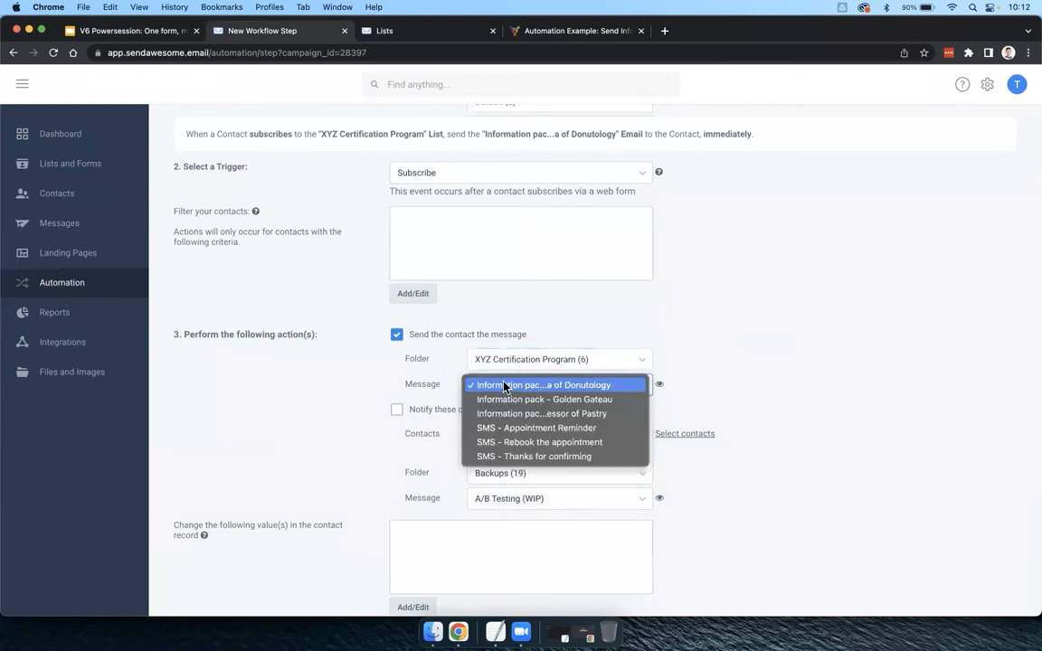
{"action": "left_click", "coordinate": [584, 386]}
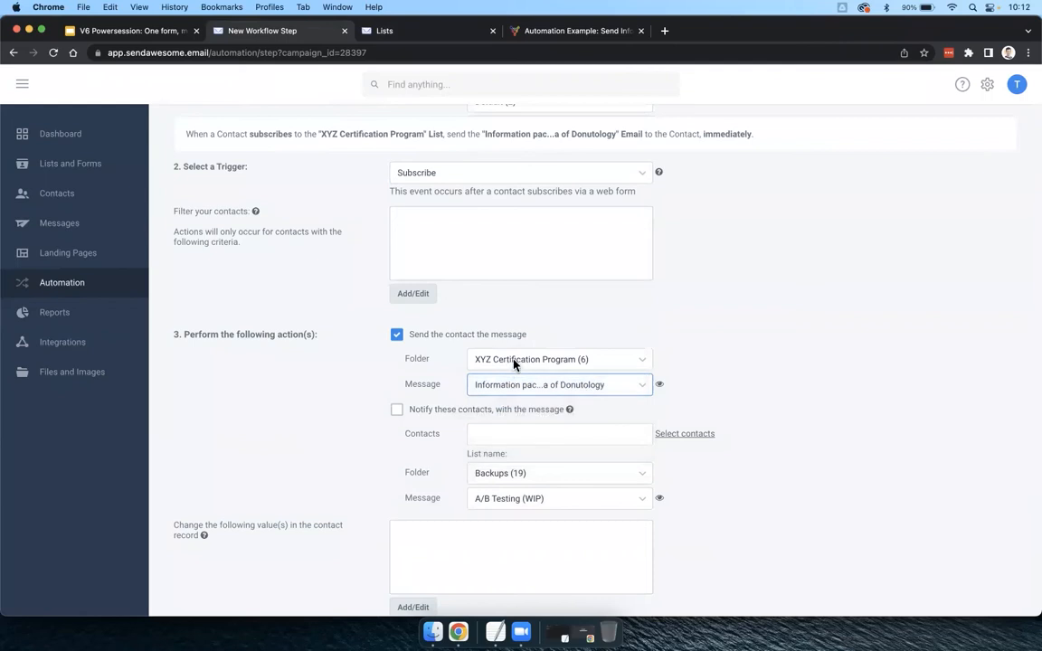
Preview the selected Donutology information pack email, read through its content, and close the preview
{"action": "left_click", "coordinate": [659, 386]}
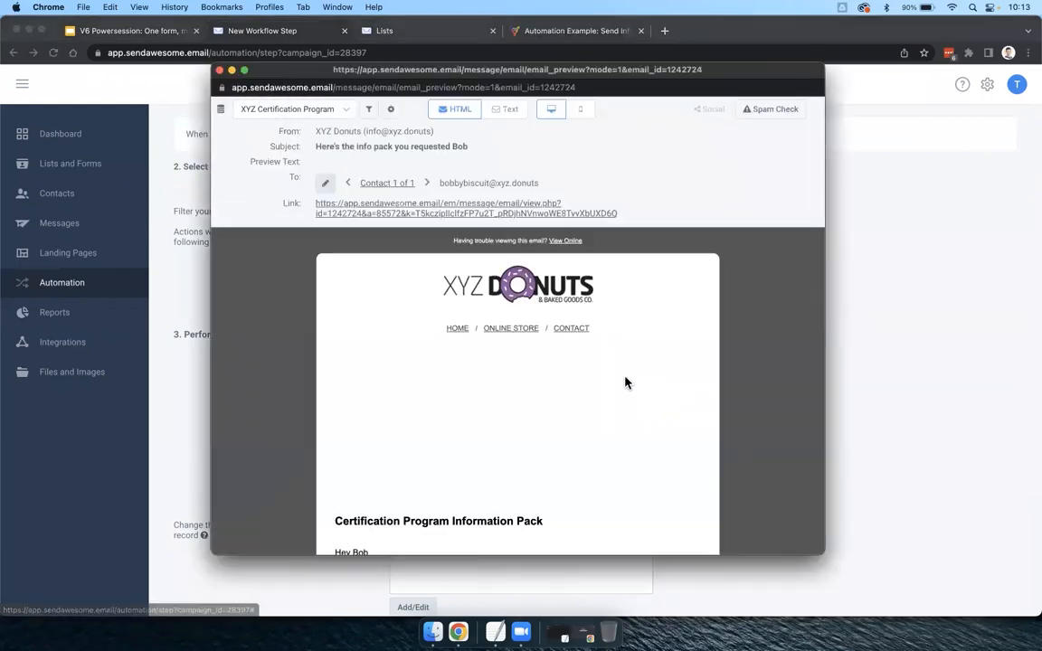
{"action": "scroll", "coordinate": [624, 381], "scroll_direction": "down", "scroll_amount": 3}
{"action": "scroll", "coordinate": [625, 381], "scroll_direction": "down", "scroll_amount": 1}
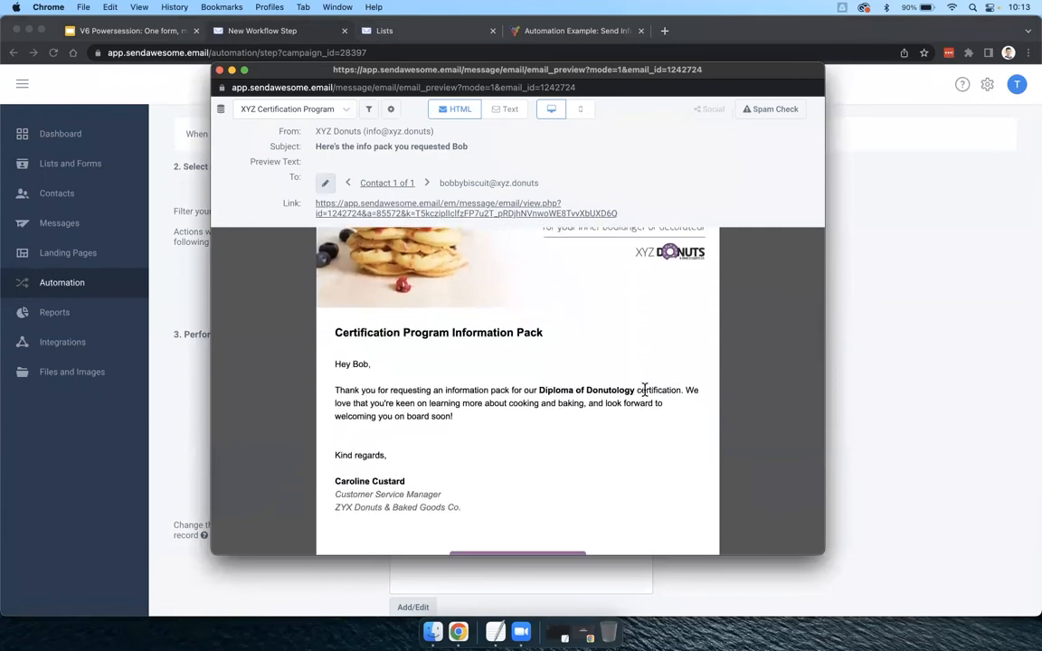
{"action": "left_click", "coordinate": [219, 70]}
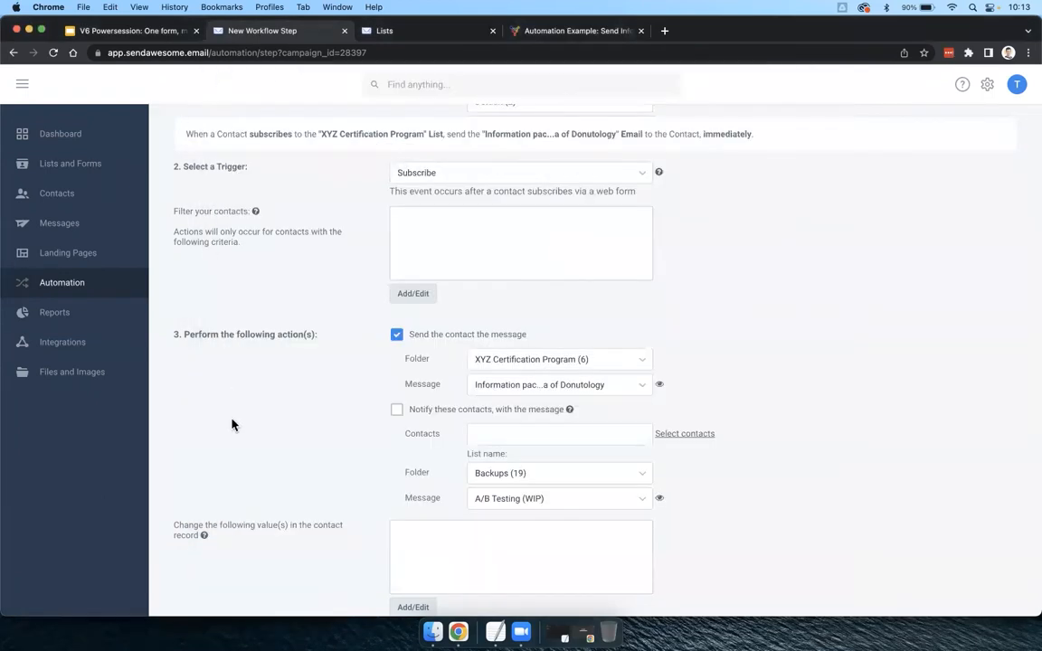
Set the workflow step's timing to Immediately
{"action": "scroll", "coordinate": [232, 426], "scroll_direction": "down", "scroll_amount": 1}
{"action": "scroll", "coordinate": [233, 425], "scroll_direction": "down", "scroll_amount": 3}
{"action": "left_click_drag", "start_coordinate": [181, 423], "coordinate": [260, 428]}
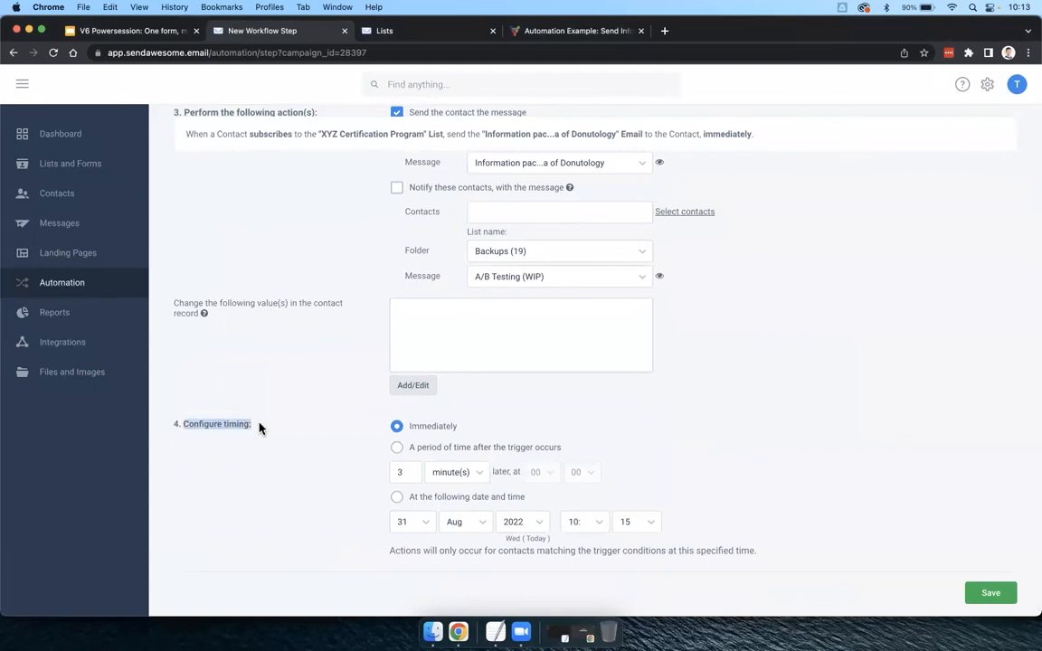
{"action": "left_click_drag", "start_coordinate": [461, 429], "coordinate": [407, 430]}
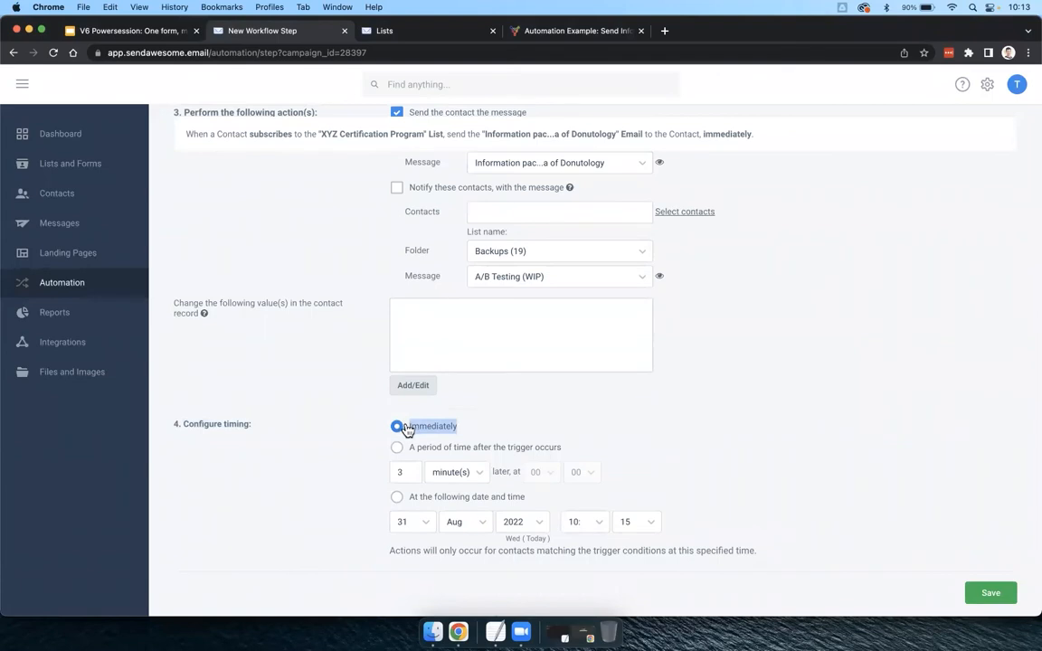
{"action": "left_click", "coordinate": [407, 429]}
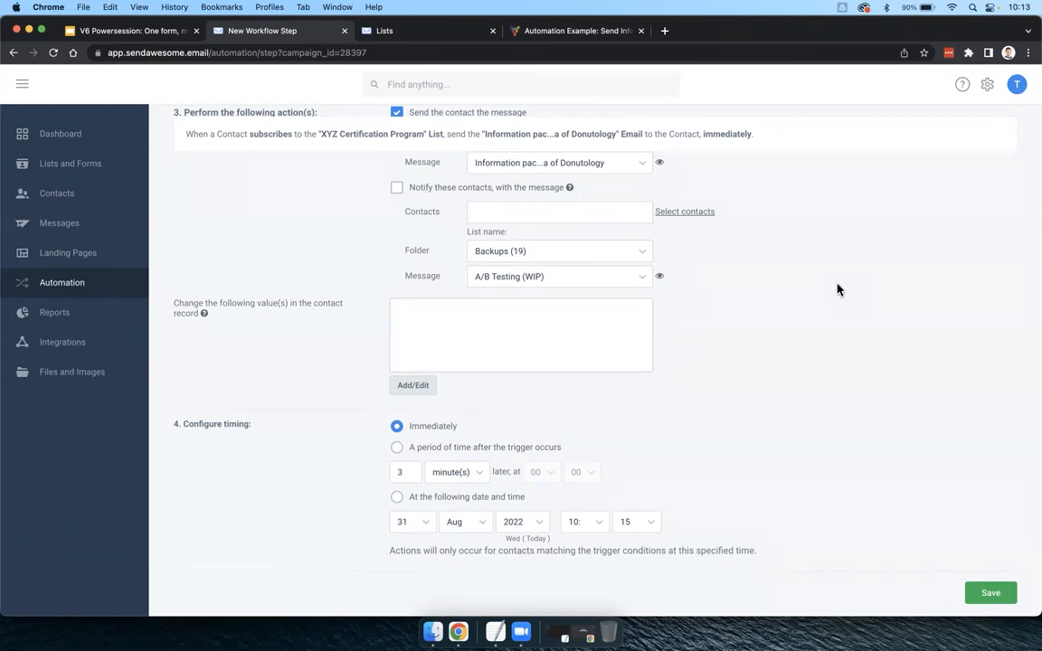
Add a contact filter where Training Program includes any of Diploma of Donutology certification
{"action": "scroll", "coordinate": [838, 290], "scroll_direction": "up", "scroll_amount": 5}
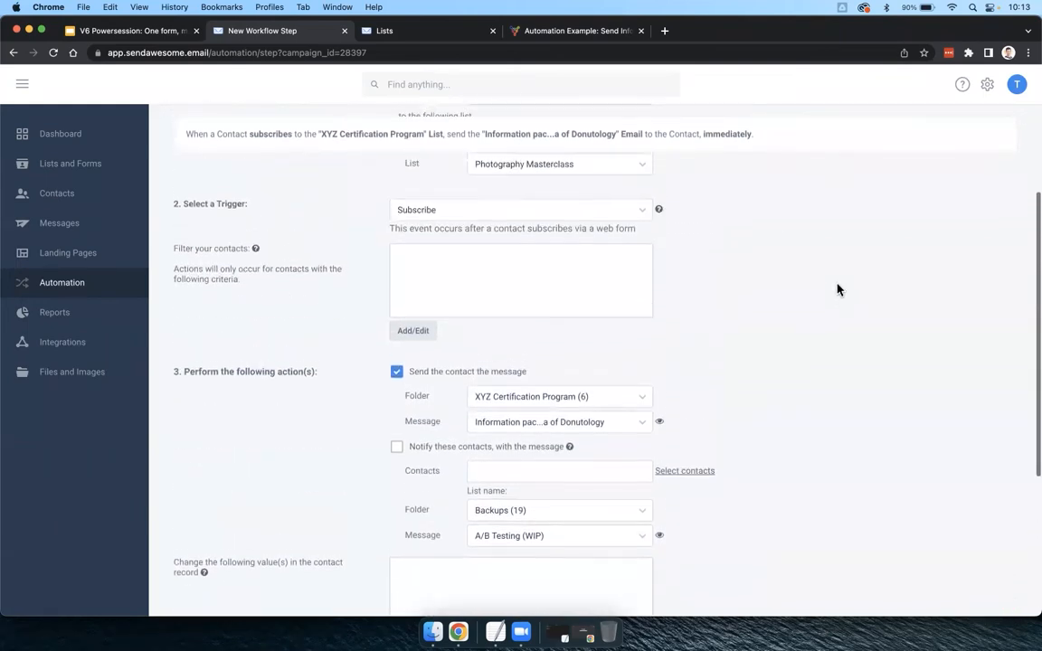
{"action": "scroll", "coordinate": [838, 290], "scroll_direction": "up", "scroll_amount": 1}
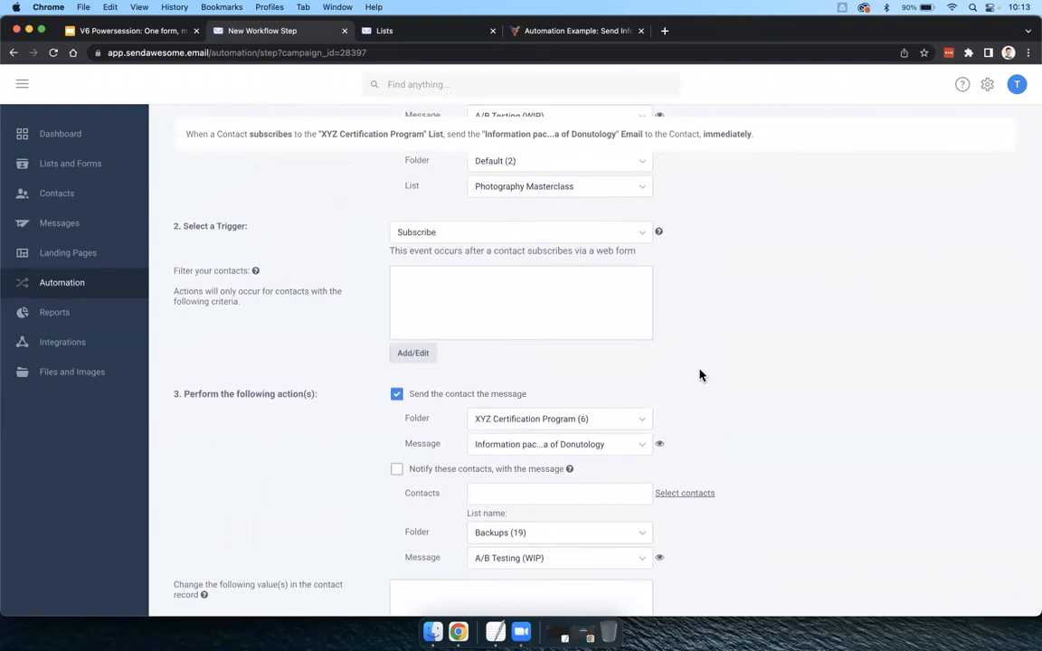
{"action": "left_click_drag", "start_coordinate": [174, 225], "coordinate": [266, 312]}
{"action": "left_click", "coordinate": [265, 313]}
{"action": "triple_click", "coordinate": [218, 293]}
{"action": "left_click", "coordinate": [260, 304]}
{"action": "left_click", "coordinate": [421, 361]}
{"action": "left_click", "coordinate": [365, 251]}
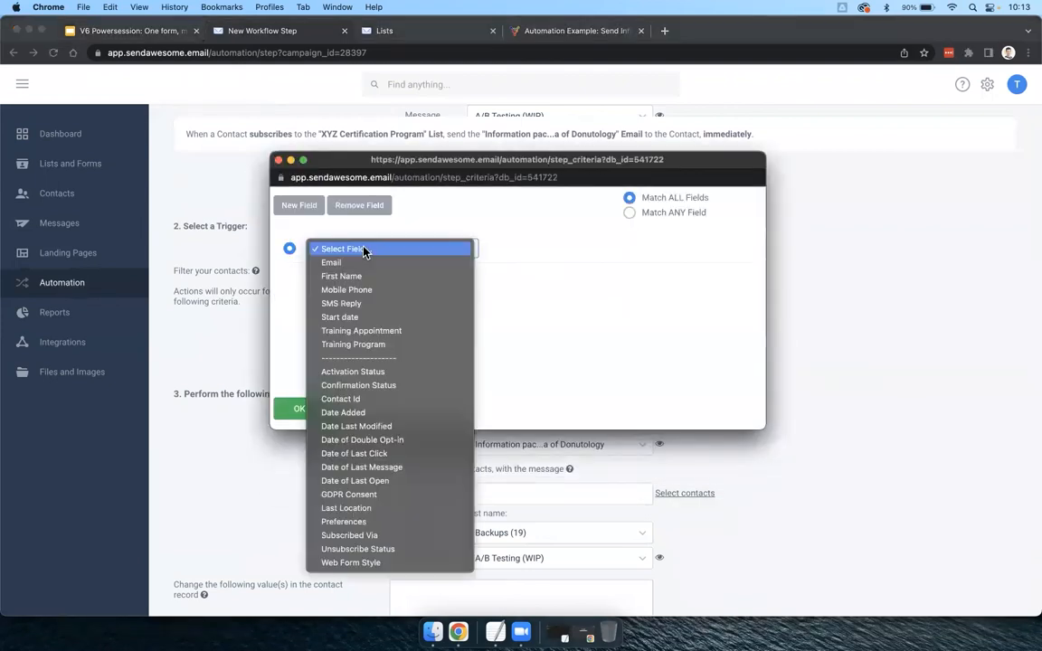
{"action": "left_click", "coordinate": [374, 350]}
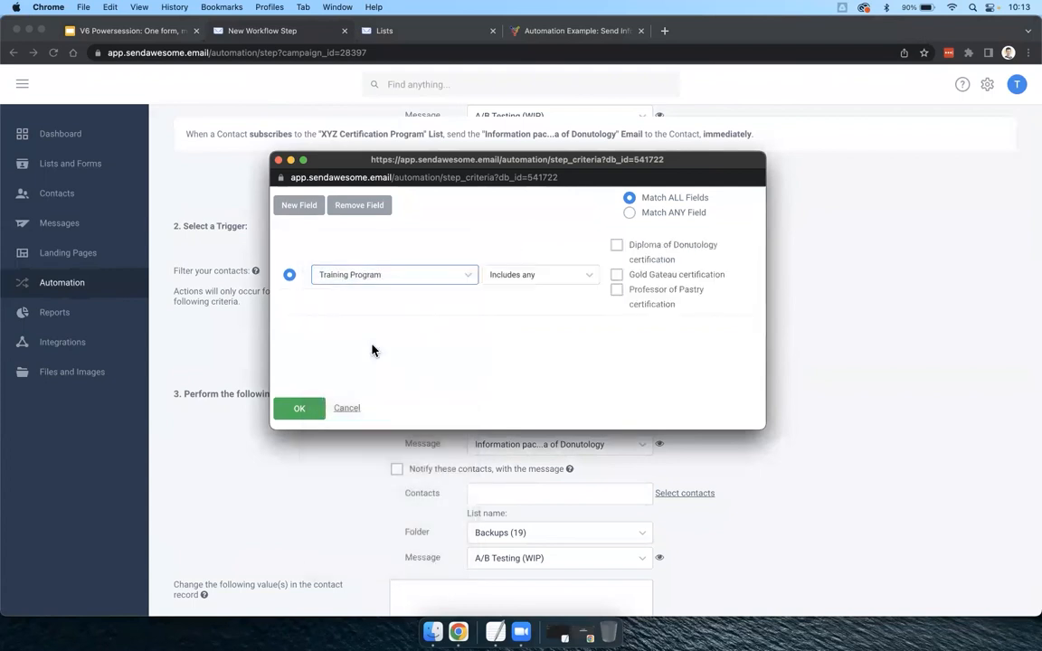
{"action": "left_click", "coordinate": [656, 251]}
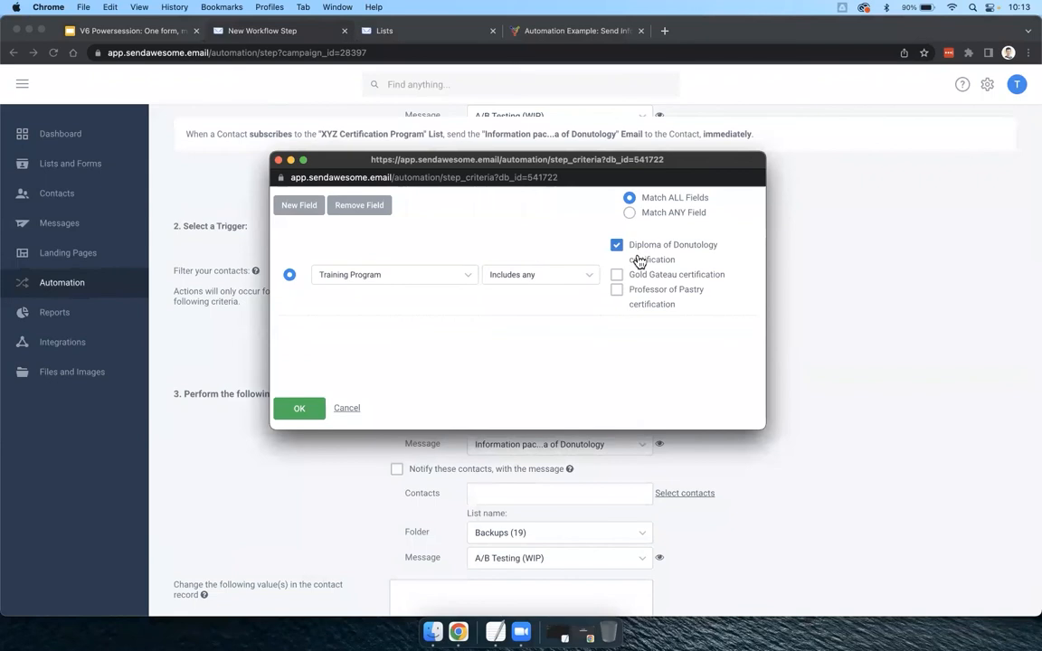
{"action": "left_click", "coordinate": [302, 410]}
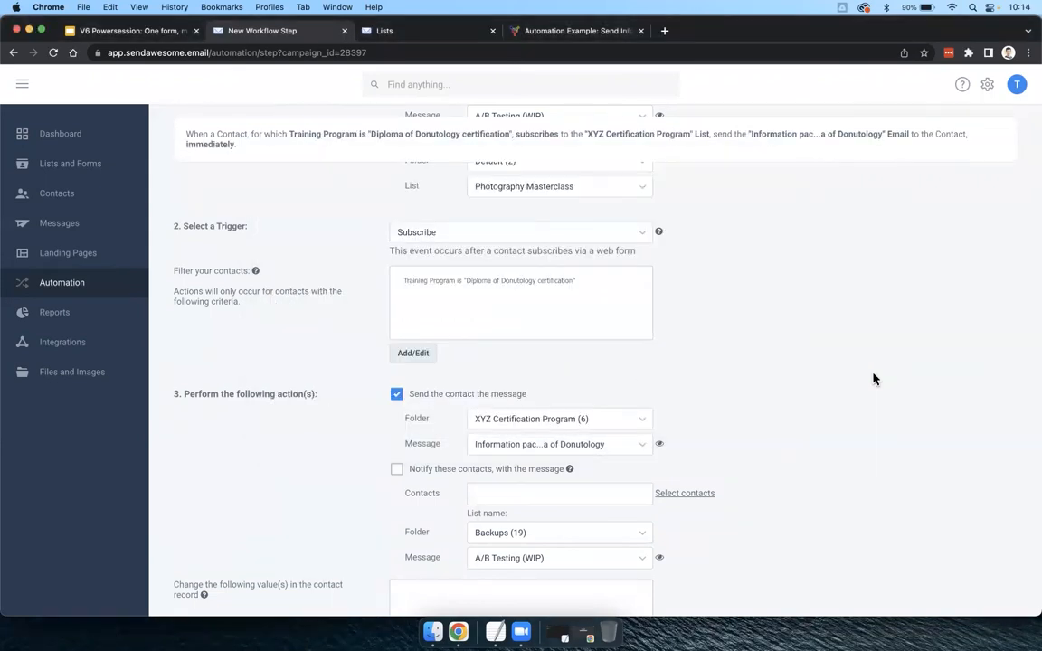
Save the workflow step and review its summary in the Send info packs workflow
{"action": "scroll", "coordinate": [873, 378], "scroll_direction": "down", "scroll_amount": 5}
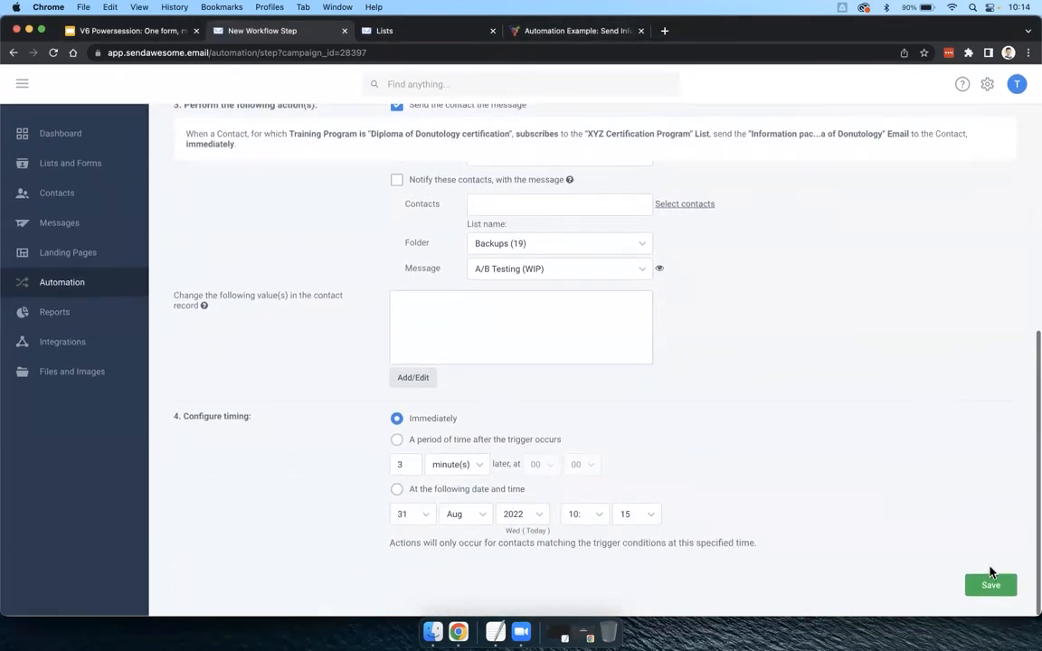
{"action": "left_click", "coordinate": [992, 586]}
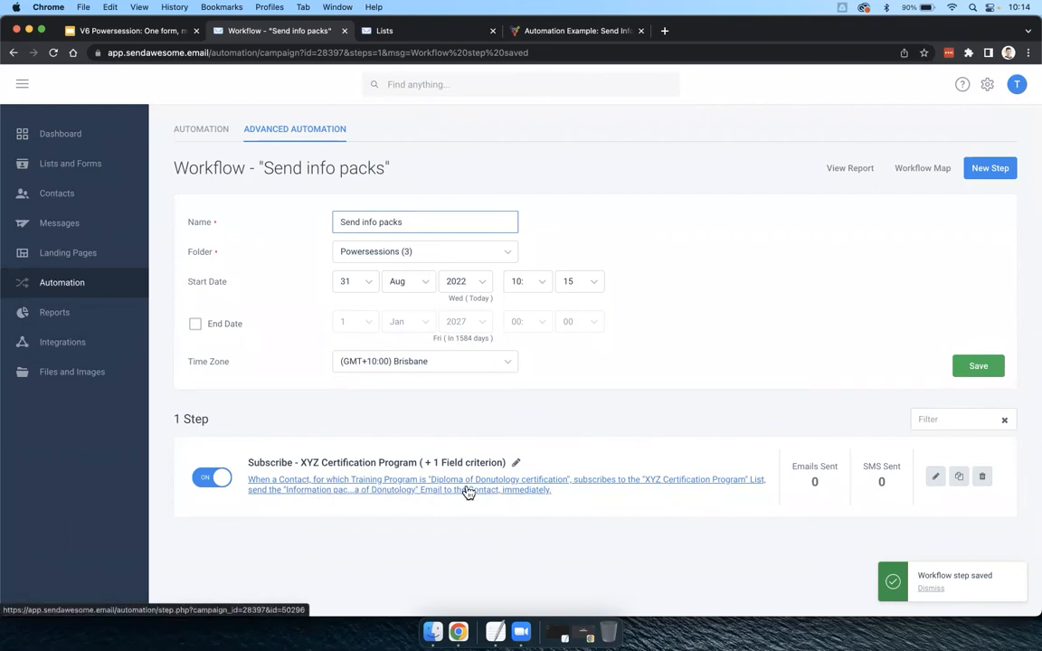
{"action": "left_click_drag", "start_coordinate": [575, 497], "coordinate": [253, 482]}
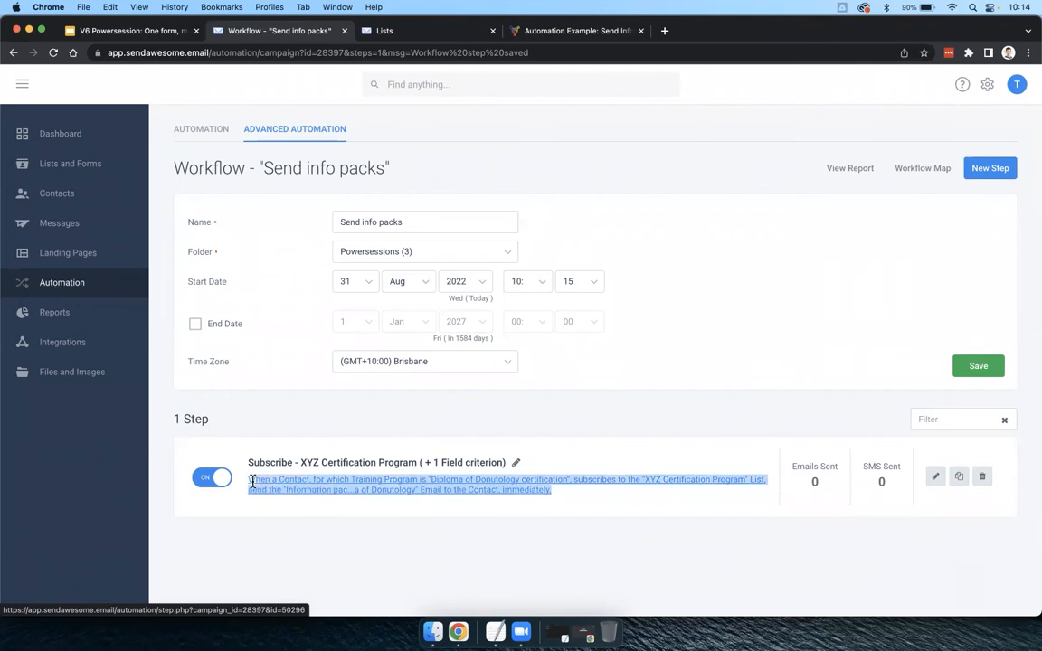
{"action": "left_click", "coordinate": [391, 542]}
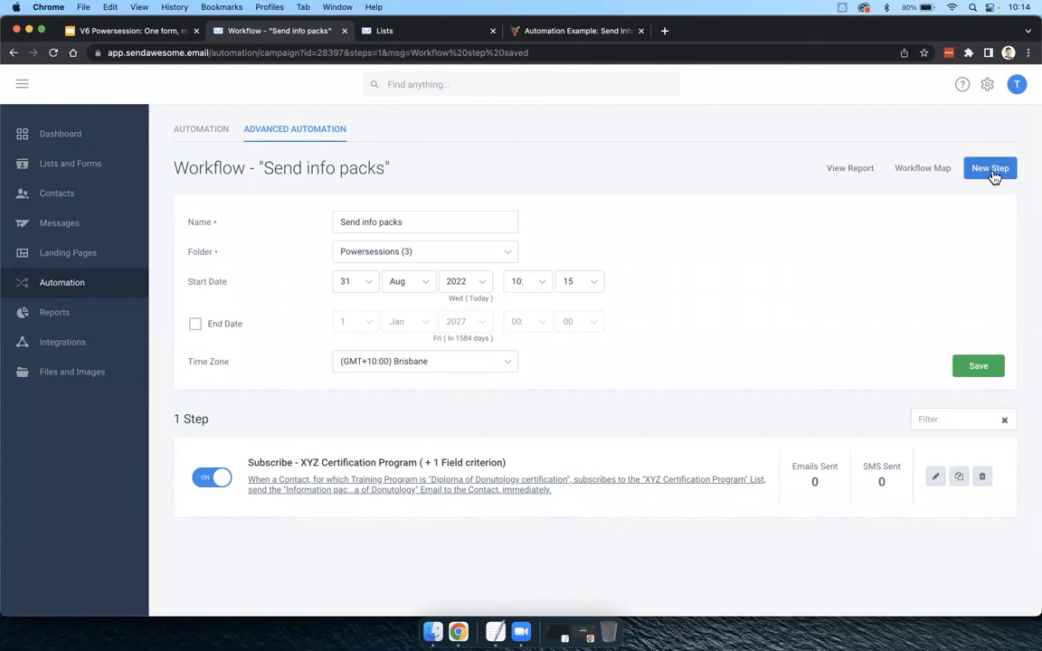
Duplicate the Subscribe - XYZ Certification Program step and open the copy for editing
{"action": "left_click", "coordinate": [960, 480]}
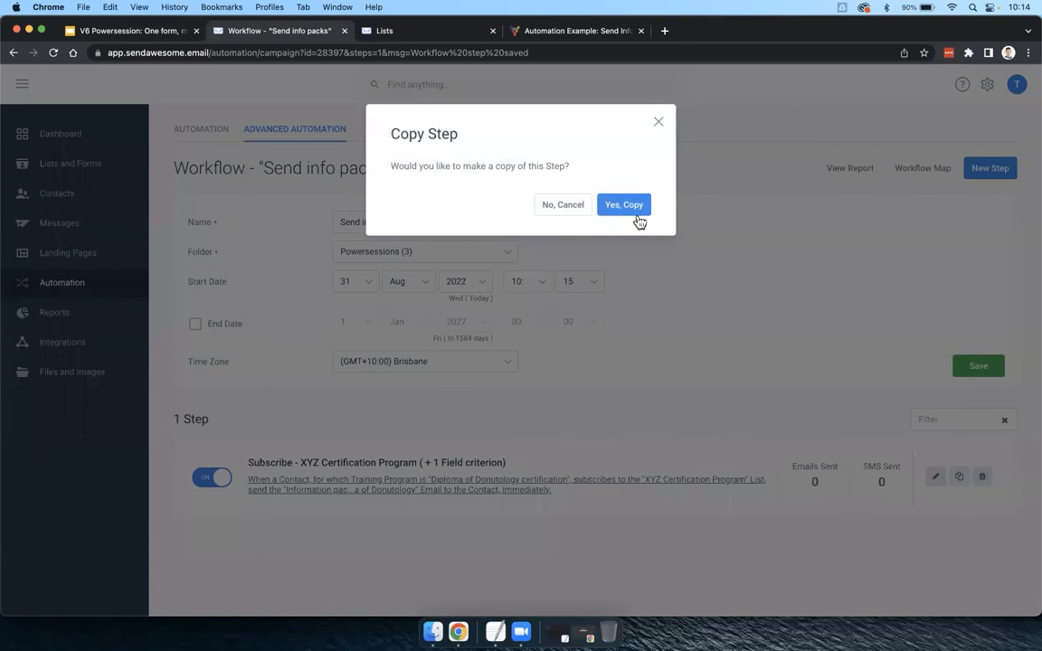
{"action": "left_click", "coordinate": [622, 202]}
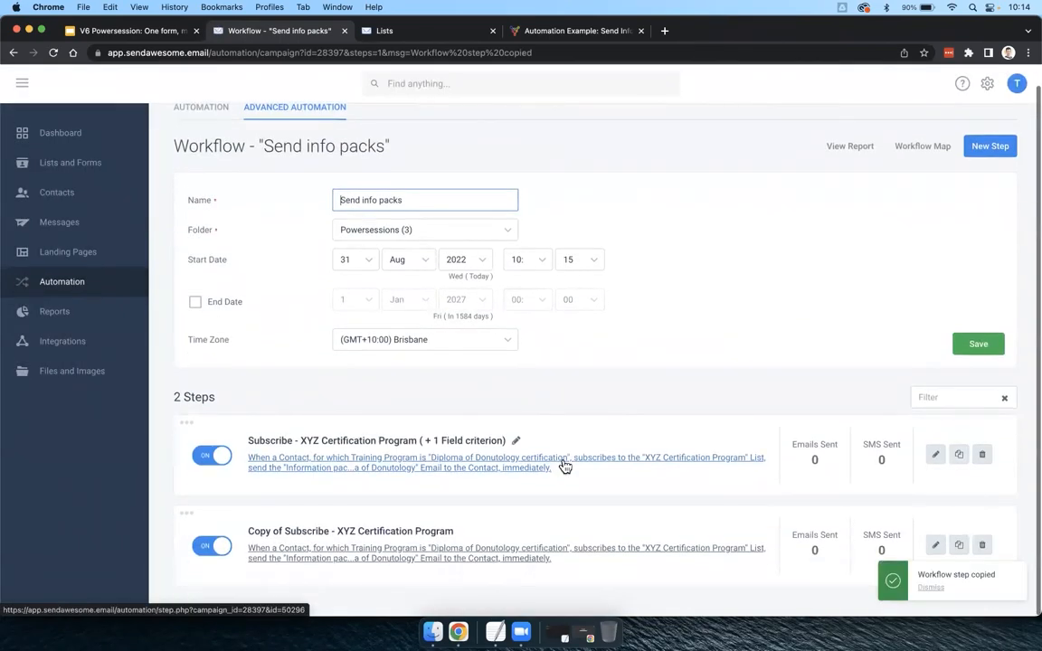
{"action": "left_click", "coordinate": [477, 558]}
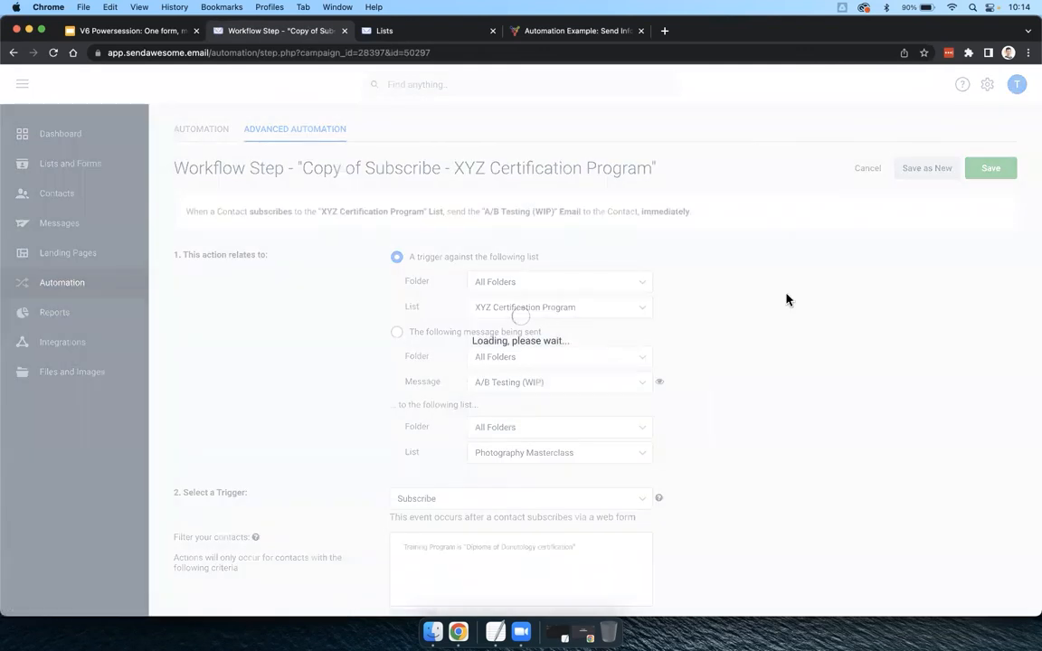
Change the copied step's Training Program filter to only Gold Gateau certification
{"action": "scroll", "coordinate": [786, 306], "scroll_direction": "down", "scroll_amount": 2}
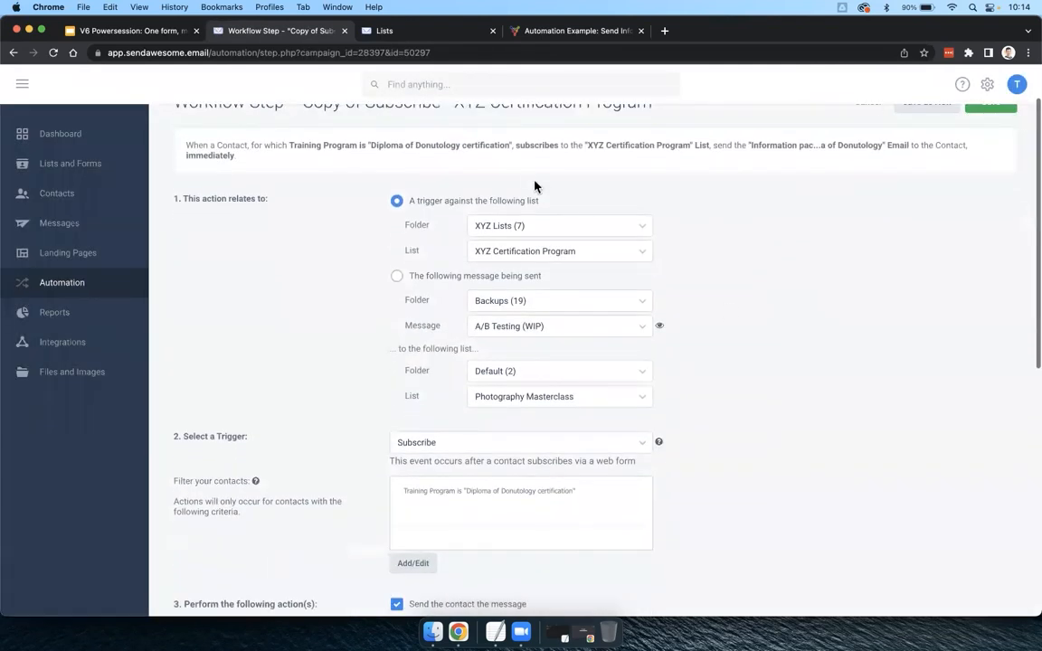
{"action": "scroll", "coordinate": [344, 318], "scroll_direction": "down", "scroll_amount": 4}
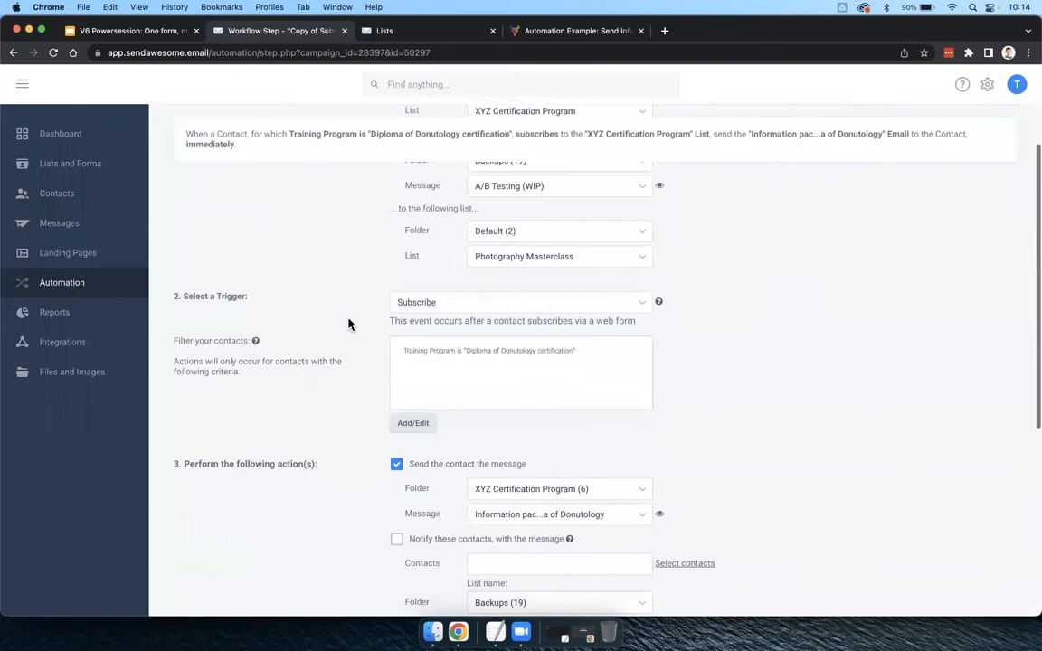
{"action": "left_click", "coordinate": [478, 356]}
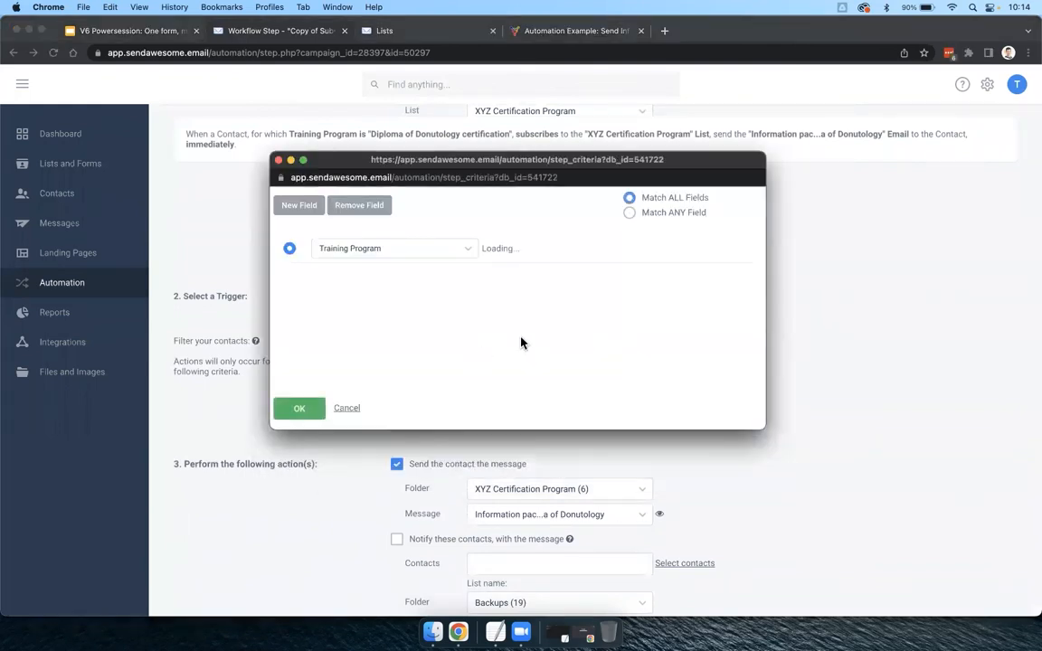
{"action": "left_click", "coordinate": [616, 274]}
{"action": "left_click", "coordinate": [616, 246]}
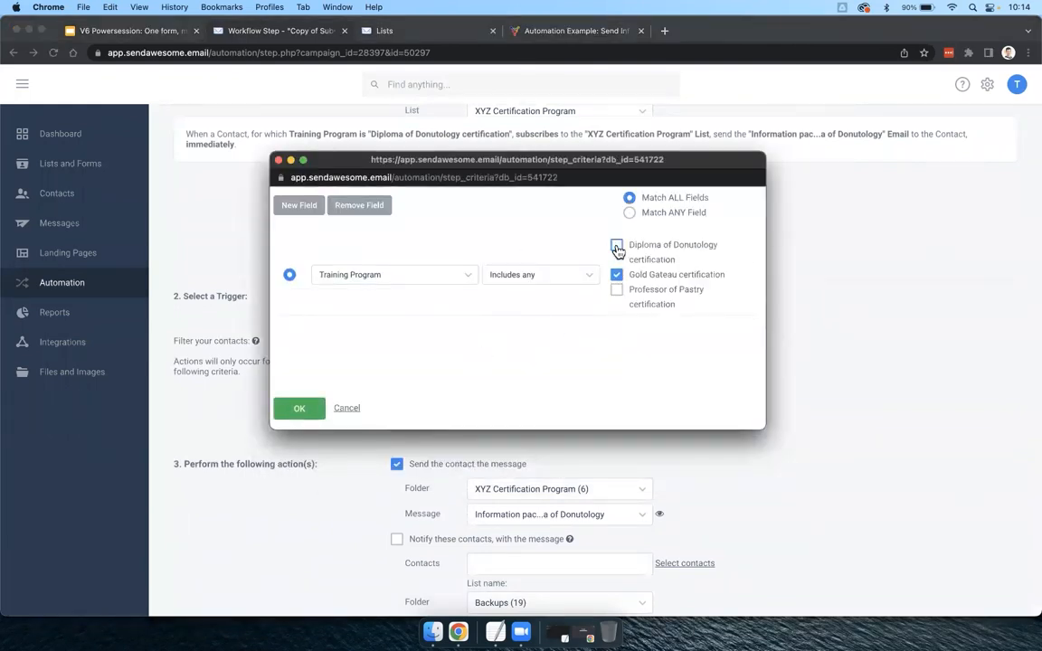
{"action": "left_click", "coordinate": [301, 415]}
Set the copied step's message to the "Information pack - Golden Gateau" email
{"action": "scroll", "coordinate": [318, 472], "scroll_direction": "down", "scroll_amount": 3}
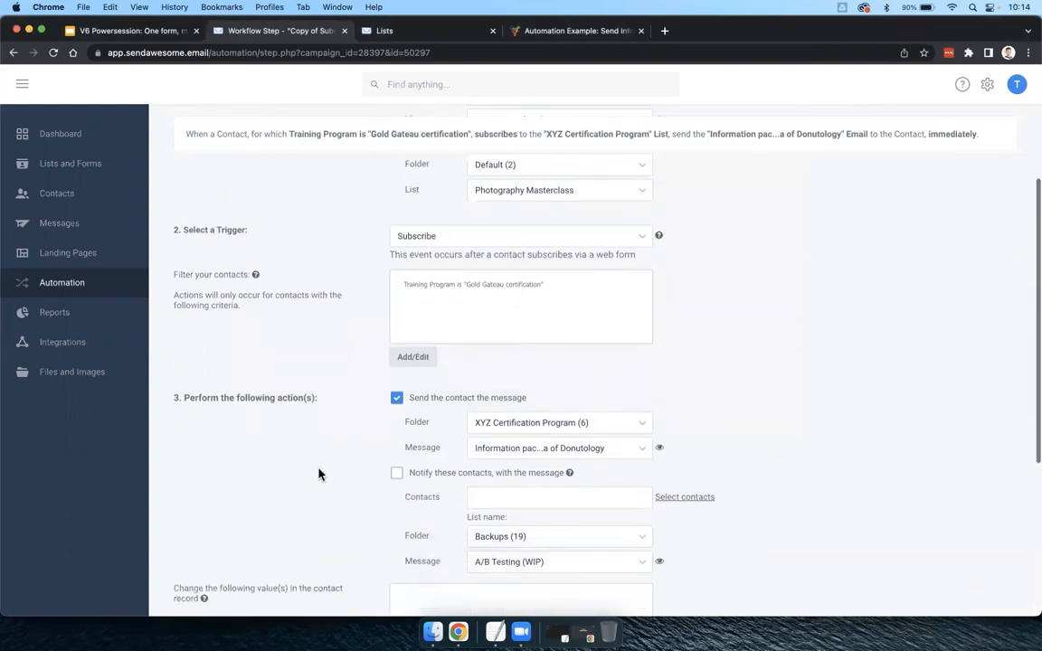
{"action": "left_click", "coordinate": [550, 404]}
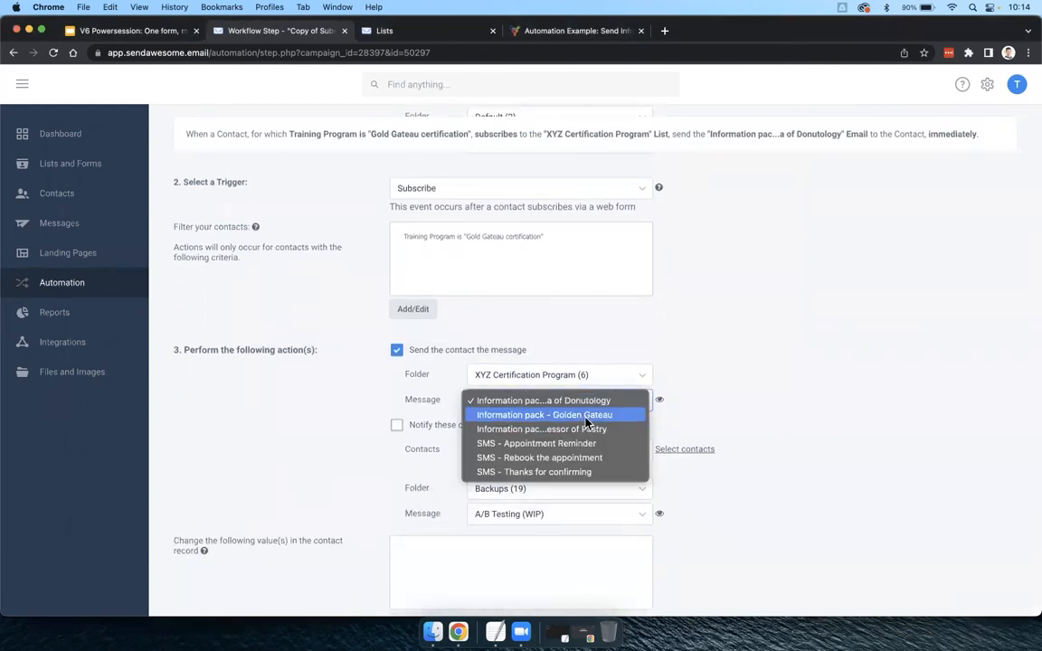
{"action": "left_click", "coordinate": [586, 416]}
{"action": "scroll", "coordinate": [736, 395], "scroll_direction": "down", "scroll_amount": 5}
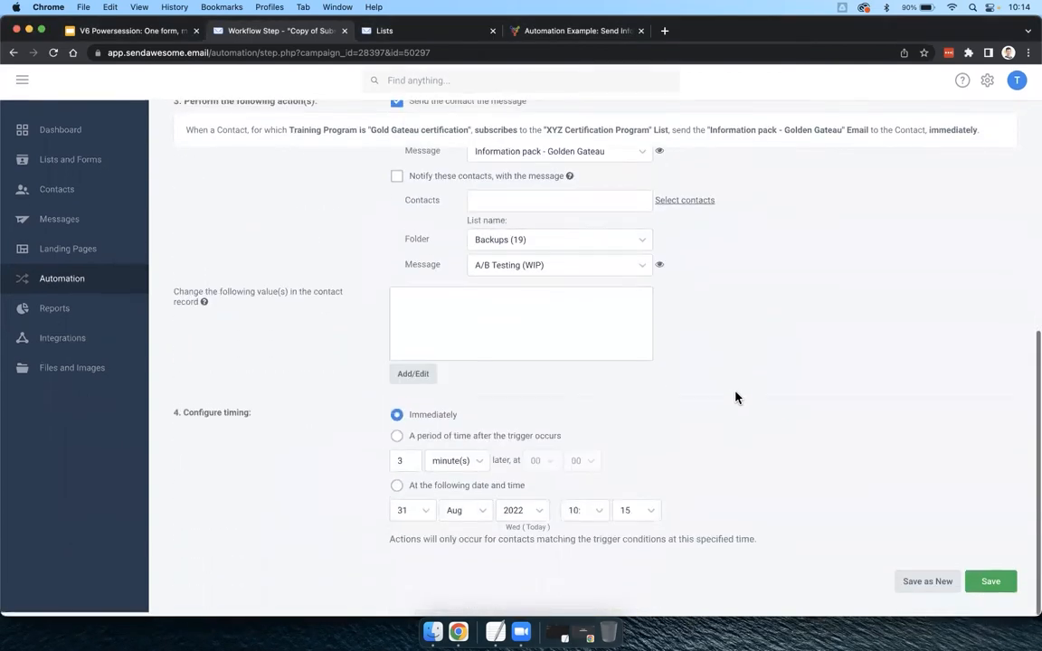
Save the Gold Gateau certification step, and open a duplicate of it for editing
{"action": "left_click", "coordinate": [990, 585]}
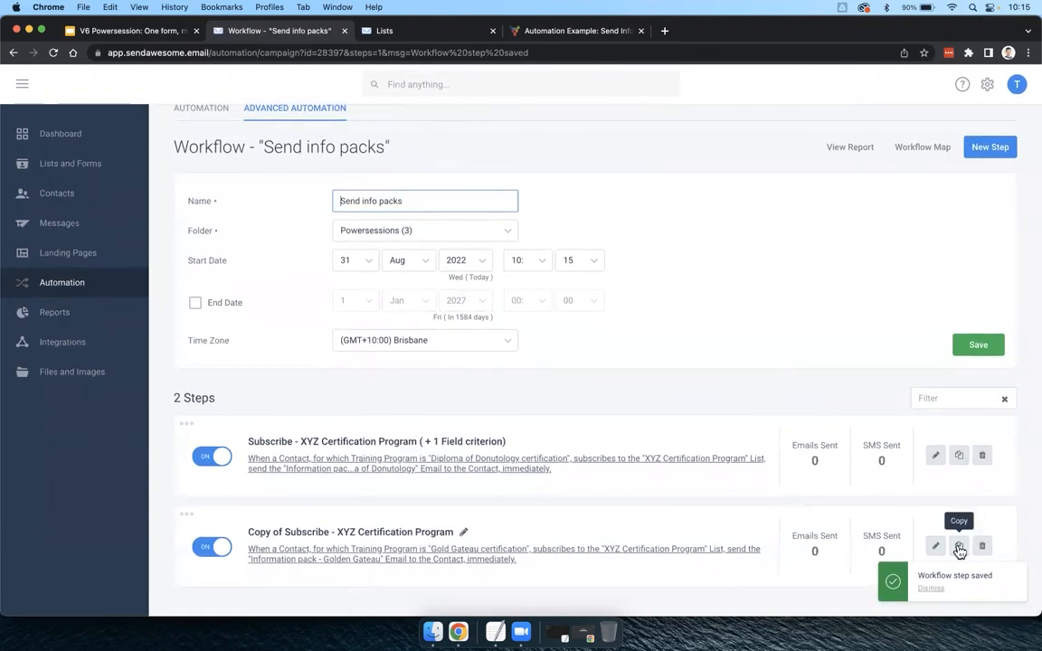
{"action": "left_click", "coordinate": [959, 543]}
{"action": "left_click", "coordinate": [623, 205]}
{"action": "scroll", "coordinate": [640, 350], "scroll_direction": "down", "scroll_amount": 3}
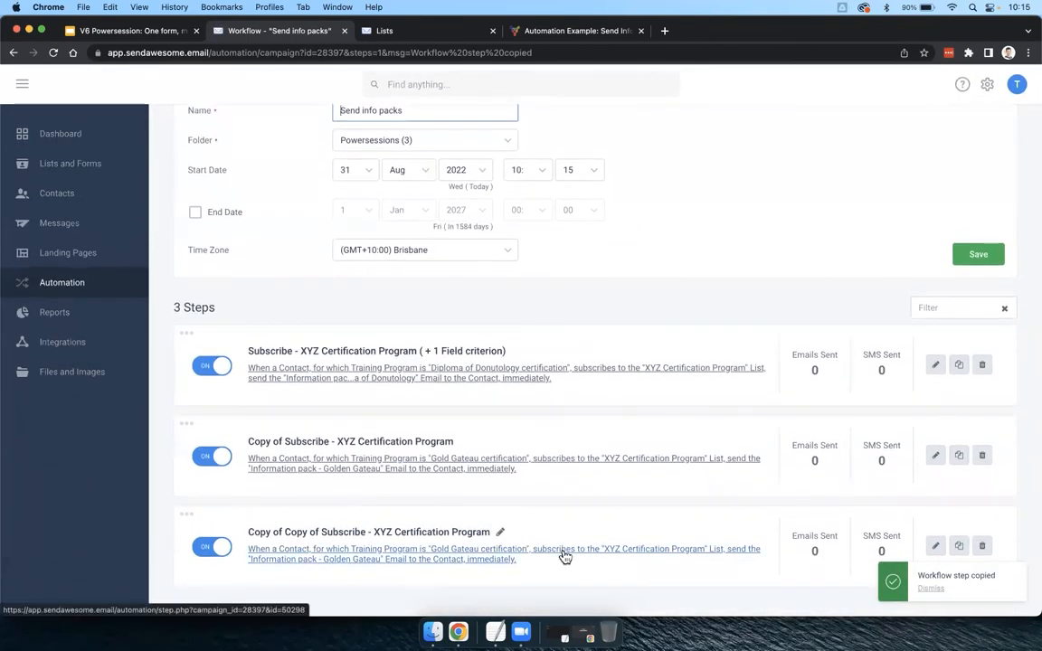
{"action": "left_click", "coordinate": [563, 553]}
Change the duplicated step's Training Program filter to only Professor of Pastry certification
{"action": "scroll", "coordinate": [788, 414], "scroll_direction": "down", "scroll_amount": 4}
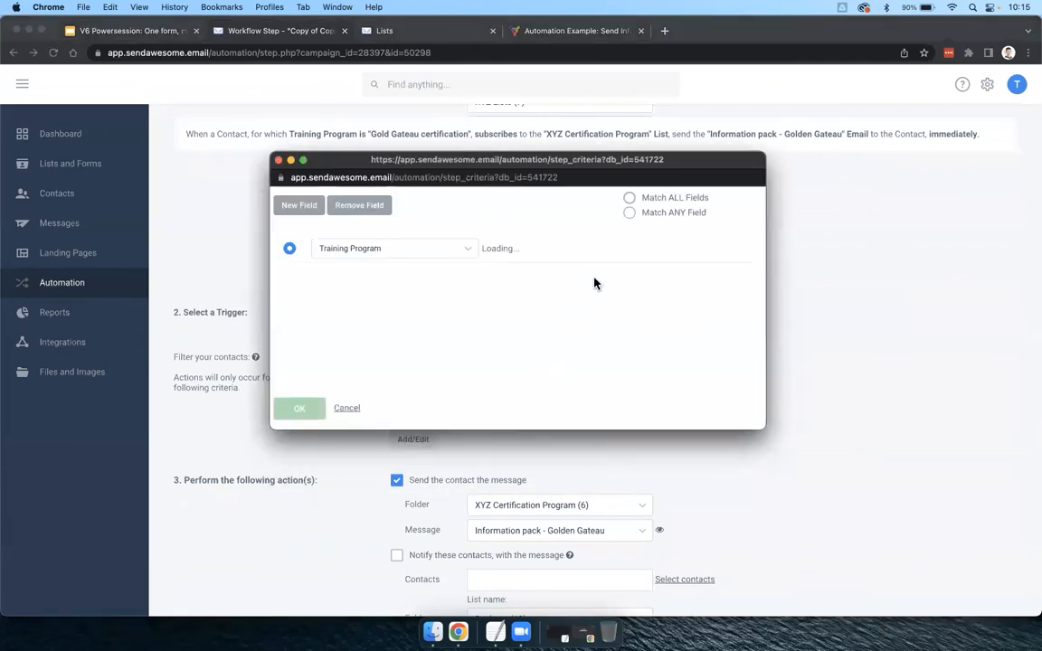
{"action": "left_click", "coordinate": [616, 289]}
{"action": "left_click", "coordinate": [617, 275]}
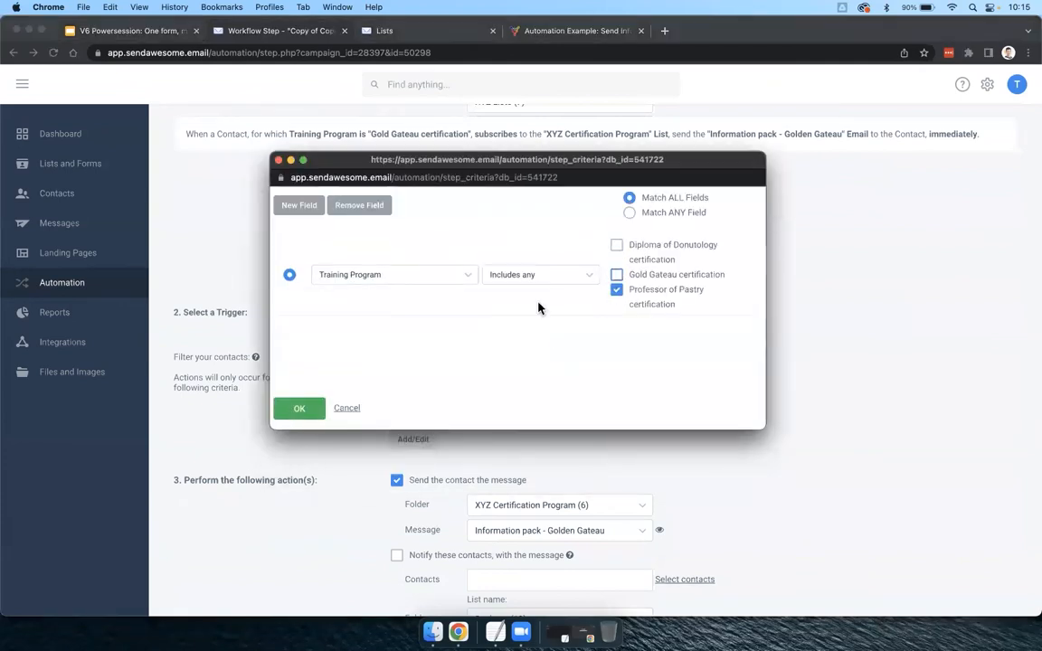
{"action": "left_click", "coordinate": [299, 410]}
Set the duplicated step's message to the Professor of Pastry information pack email and save the step
{"action": "scroll", "coordinate": [374, 472], "scroll_direction": "down", "scroll_amount": 2}
{"action": "scroll", "coordinate": [374, 472], "scroll_direction": "down", "scroll_amount": 1}
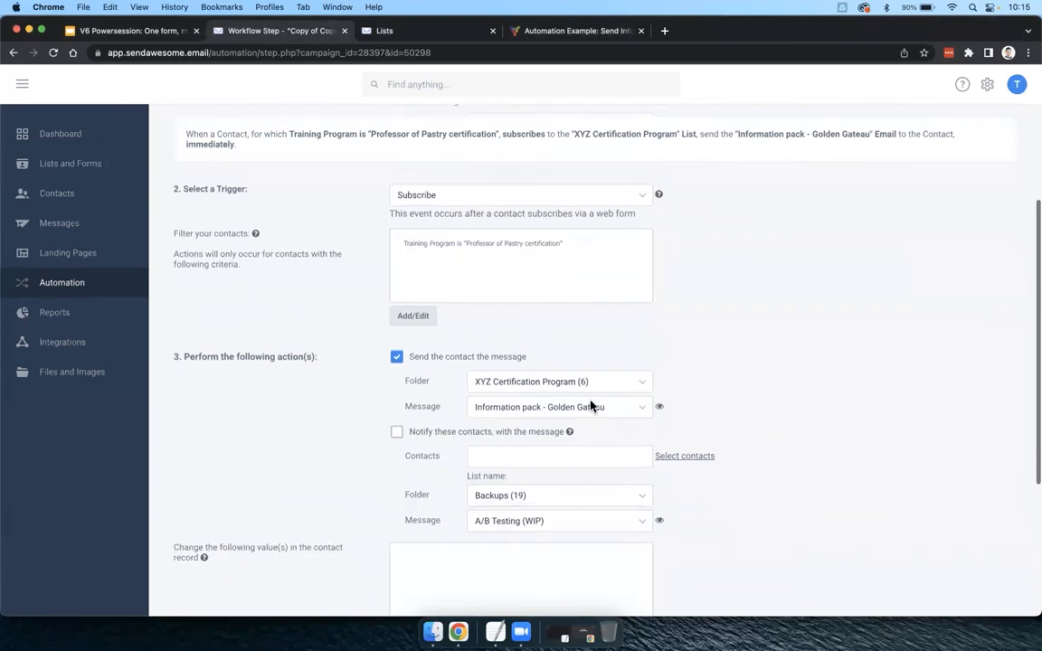
{"action": "left_click", "coordinate": [600, 406]}
{"action": "left_click", "coordinate": [600, 423]}
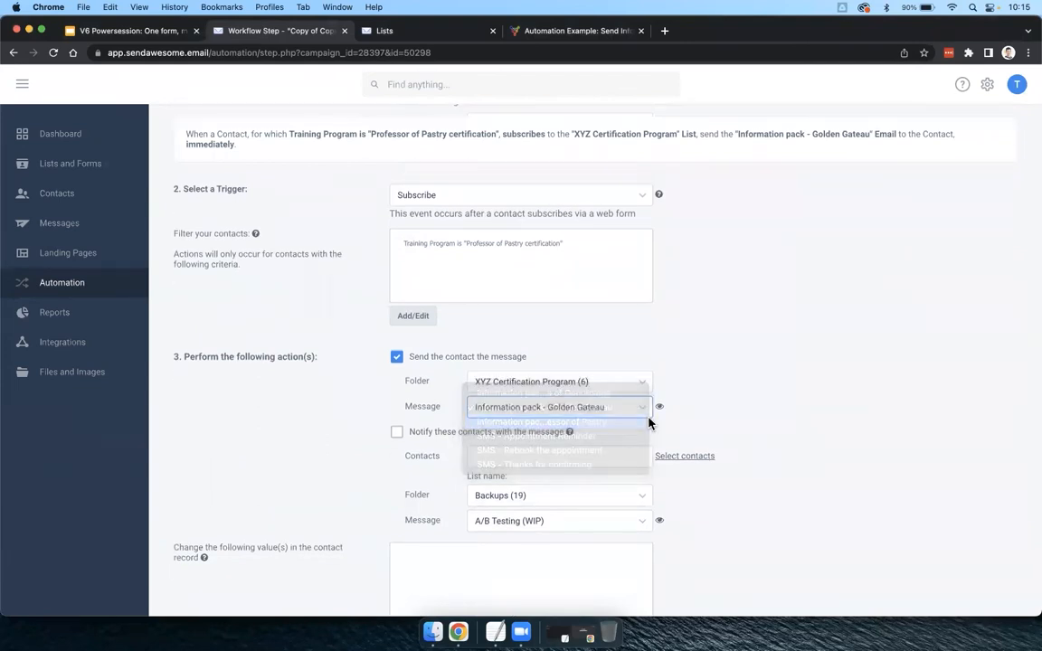
{"action": "scroll", "coordinate": [736, 421], "scroll_direction": "down", "scroll_amount": 5}
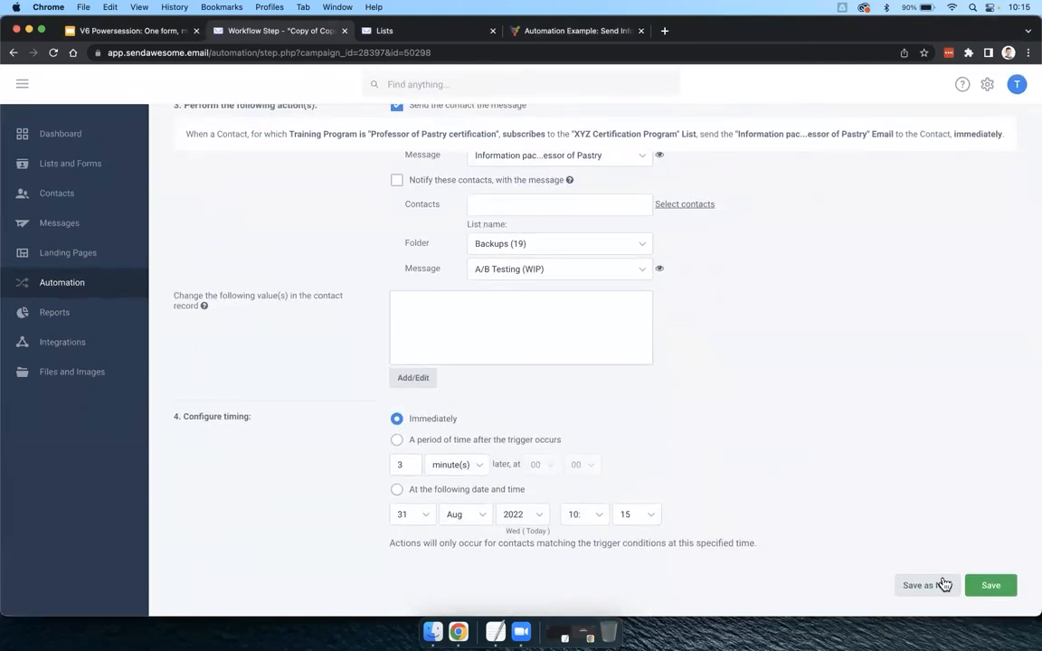
{"action": "left_click", "coordinate": [993, 584]}
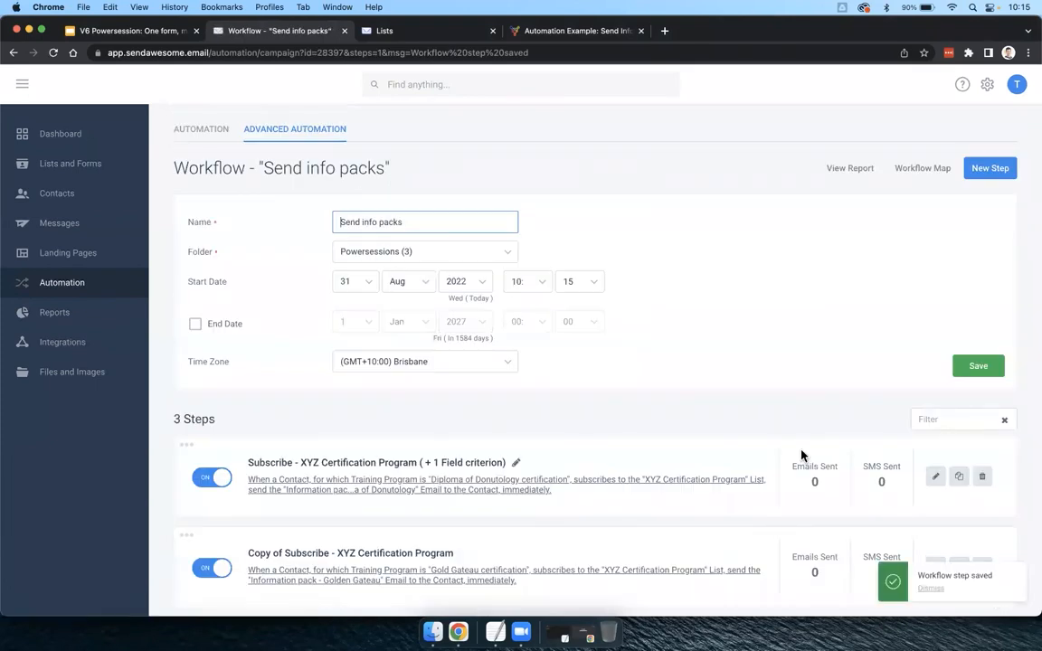
Rename the Diploma of Donutology step as "Send DOD info pack when chosen on subscribe form"
{"action": "scroll", "coordinate": [802, 455], "scroll_direction": "down", "scroll_amount": 2}
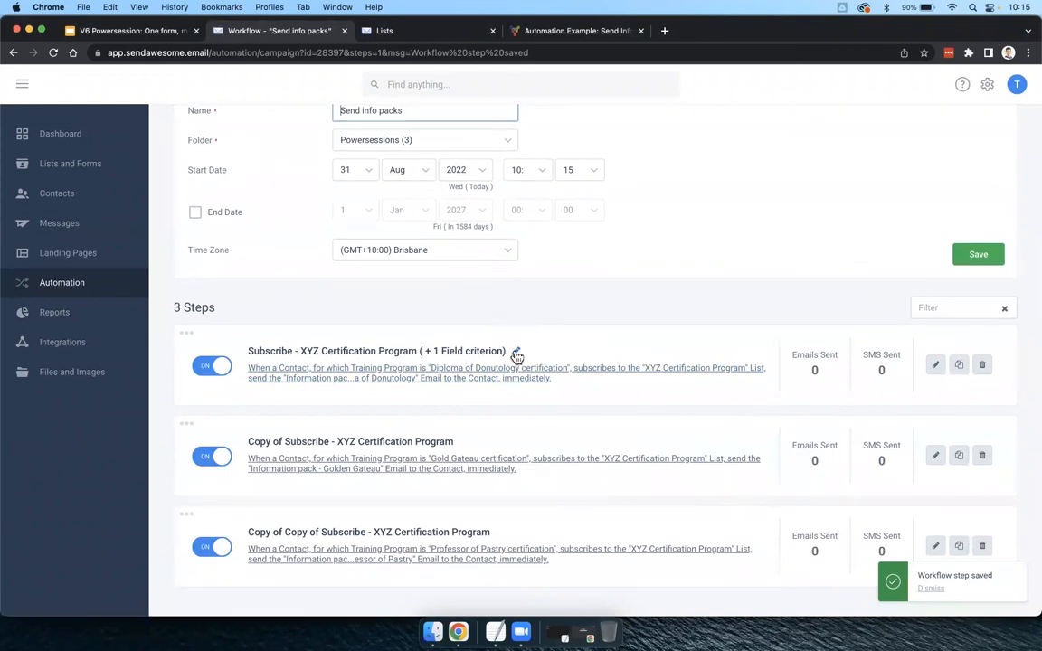
{"action": "left_click", "coordinate": [516, 354]}
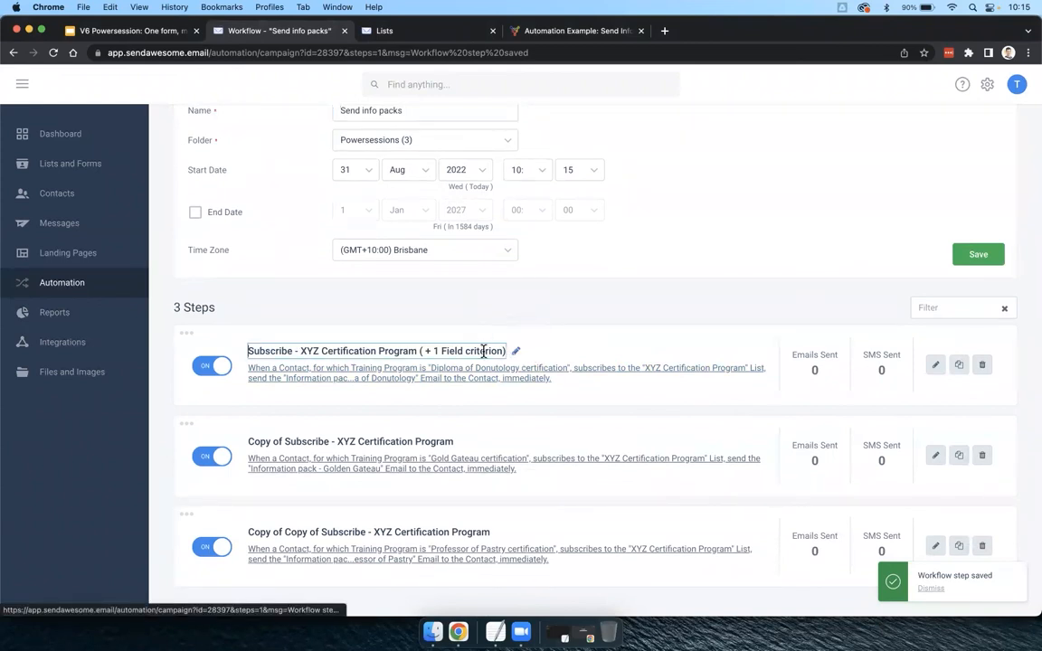
{"action": "double_click", "coordinate": [479, 351]}
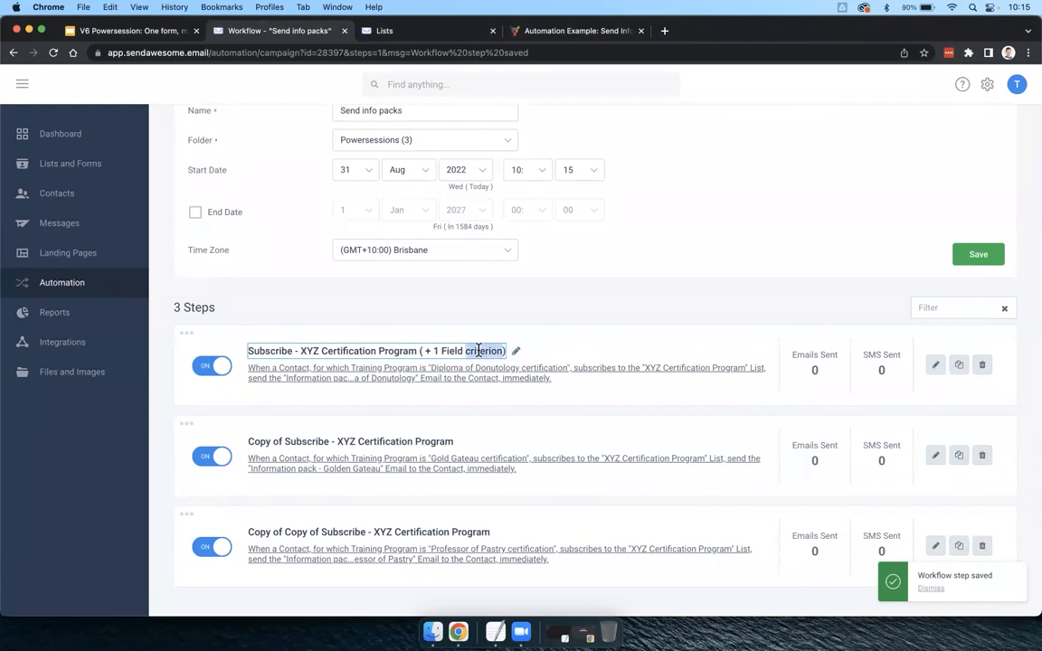
{"action": "triple_click", "coordinate": [479, 352]}
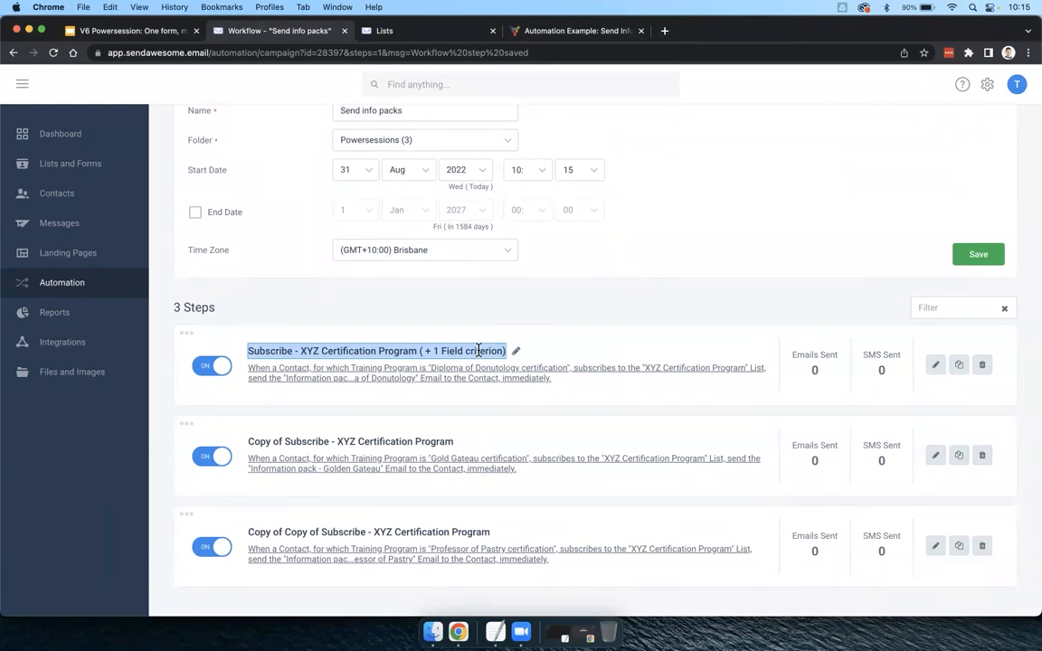
{"action": "type", "text": "Se"}
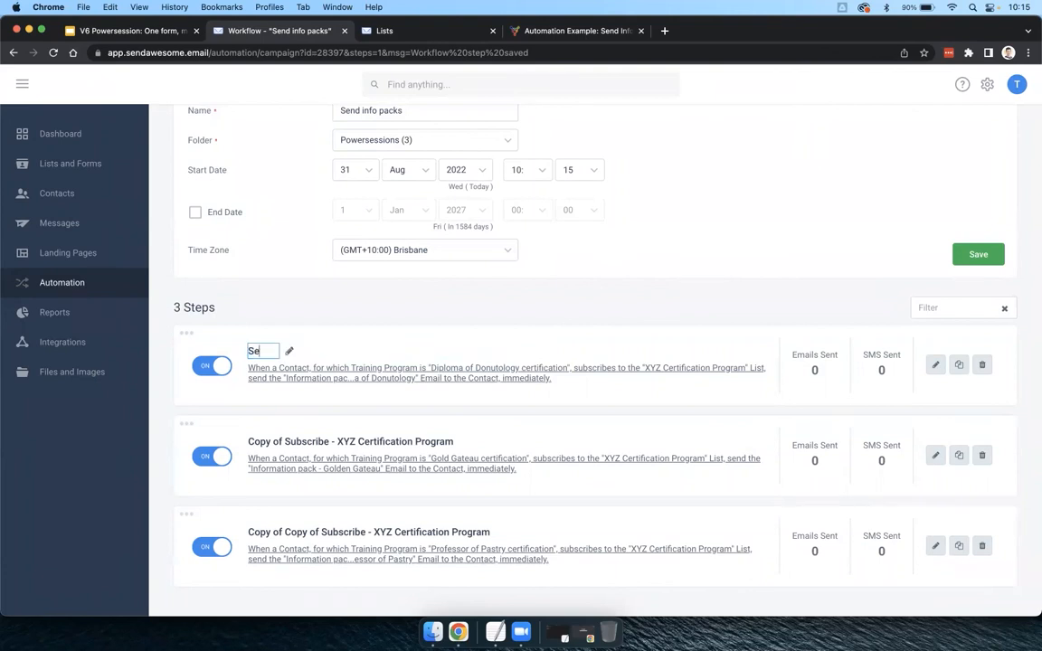
{"action": "type", "text": "nd DOD info pack when cont"}
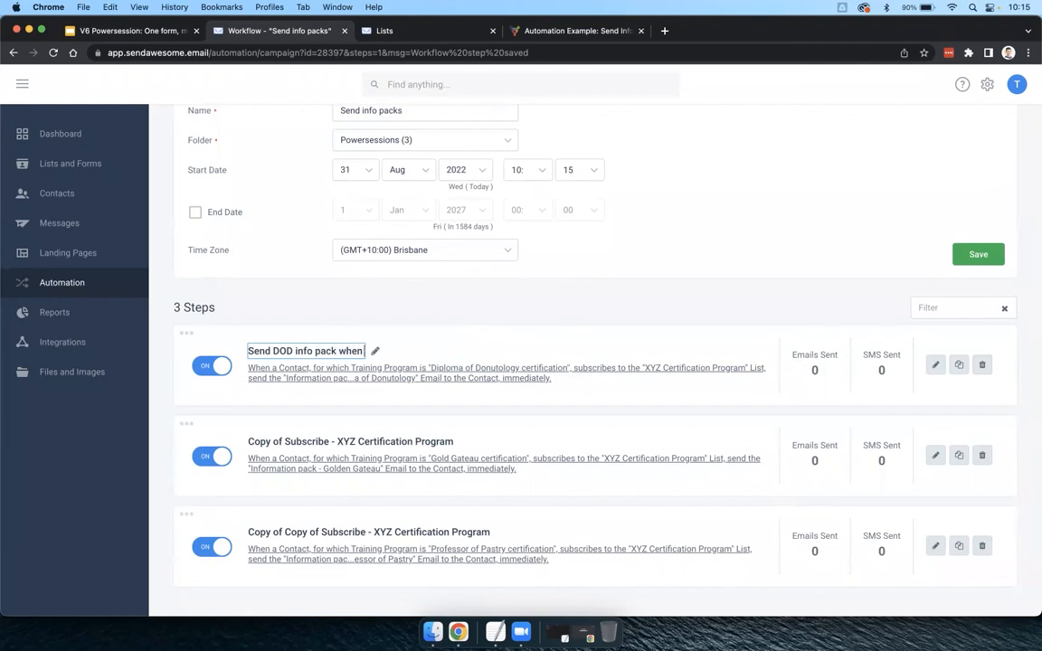
{"action": "key", "text": "BackSpace"}
{"action": "key", "text": "BackSpace"}
{"action": "key", "text": "BackSpace"}
{"action": "type", "text": "hosen on subscribe form"}
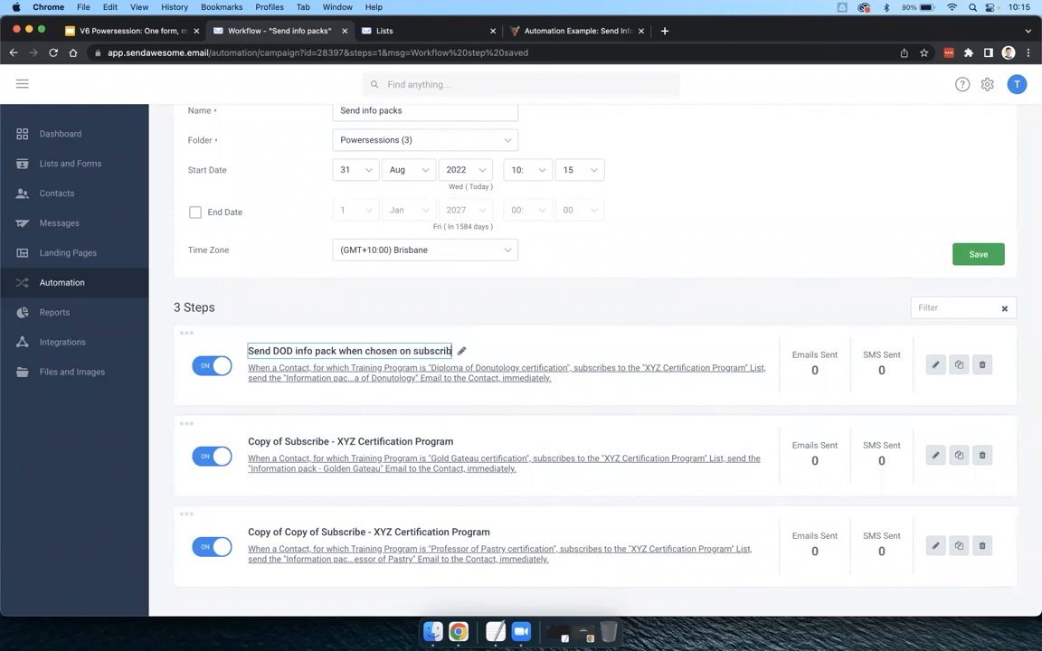
Reuse the first step's name for the Gold Gateau step, as "Send GG info pack when chosen on subscribe form"
{"action": "key", "text": "super+a"}
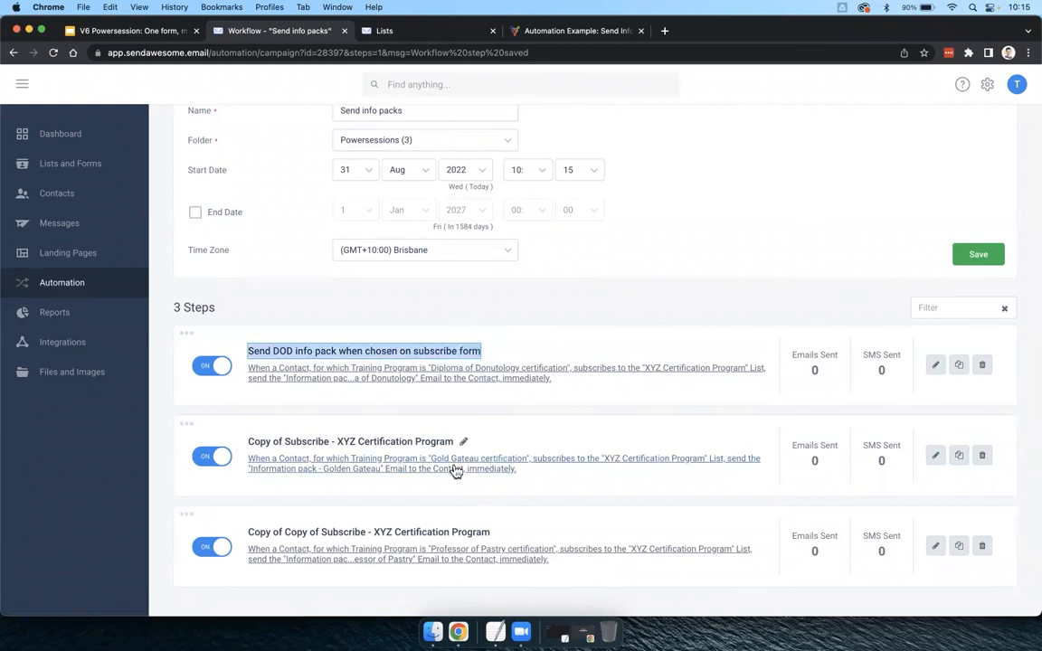
{"action": "left_click", "coordinate": [462, 442]}
{"action": "key", "text": "ctrl+a"}
{"action": "key", "text": "ctrl+v"}
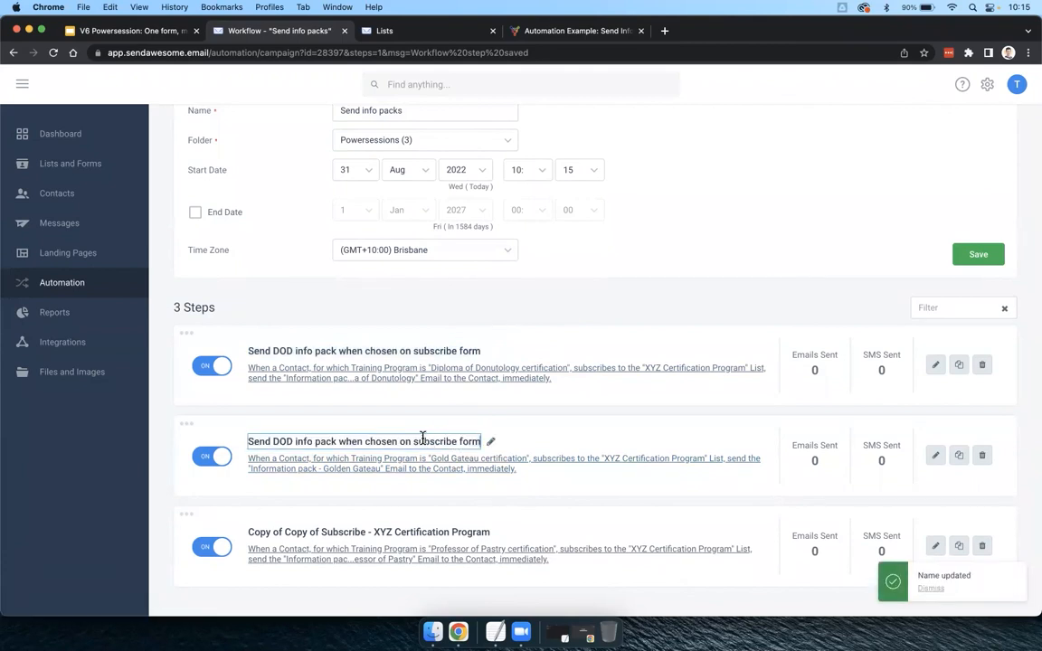
{"action": "double_click", "coordinate": [283, 441]}
{"action": "type", "text": "GG"}
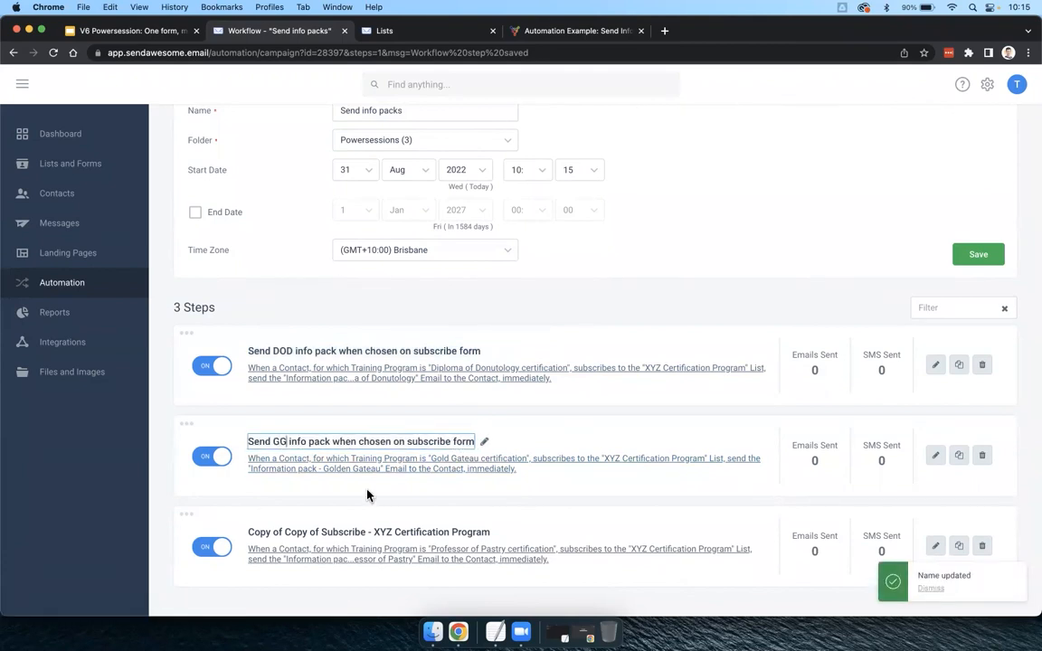
Rename the Professor of Pastry step as "Send POP info pack when chosen on subscribe form"
{"action": "left_click", "coordinate": [499, 532]}
{"action": "key", "text": "ctrl+a"}
{"action": "key", "text": "ctrl+v"}
{"action": "double_click", "coordinate": [282, 532]}
{"action": "type", "text": "POP"}
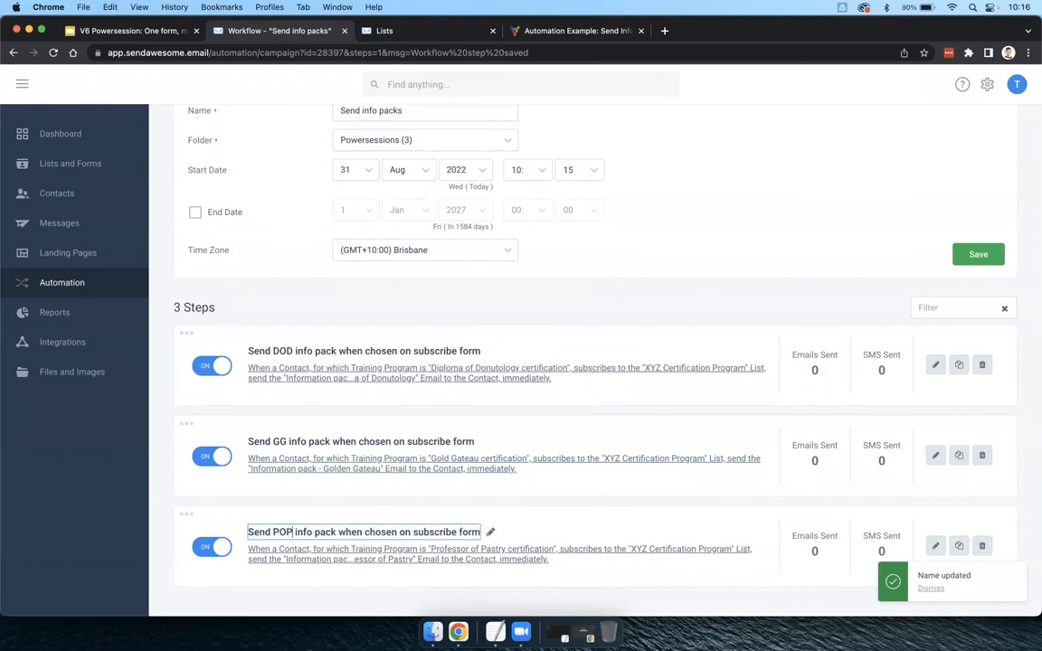
{"action": "key", "text": "Return"}
Save the Send info packs workflow and activate it in the workflow list
{"action": "scroll", "coordinate": [344, 554], "scroll_direction": "down", "scroll_amount": 1}
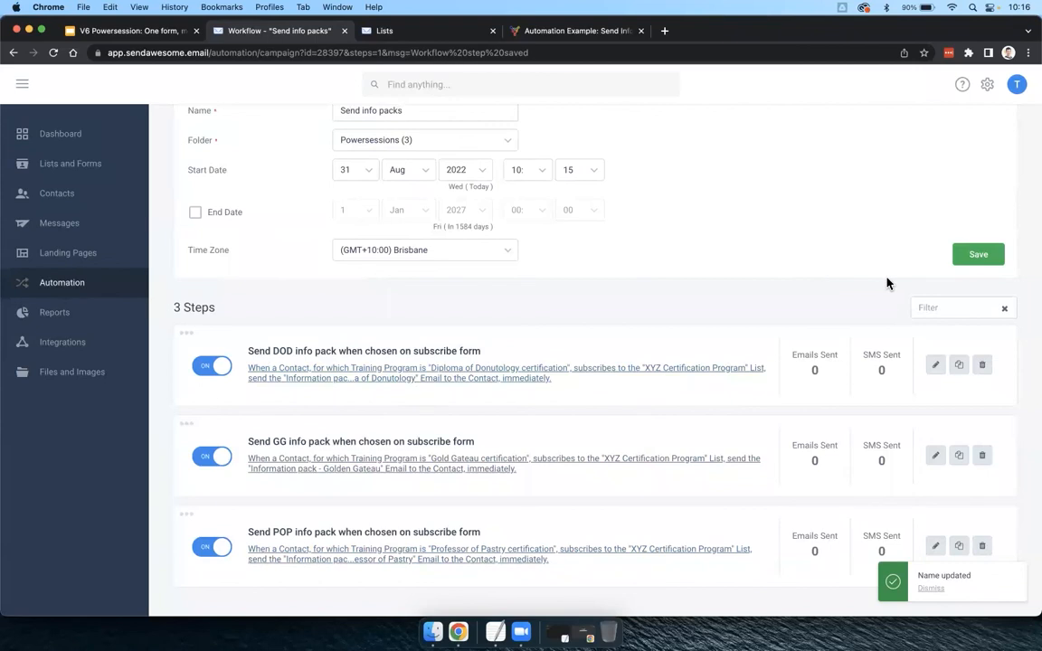
{"action": "scroll", "coordinate": [828, 295], "scroll_direction": "up", "scroll_amount": 2}
{"action": "left_click", "coordinate": [981, 322]}
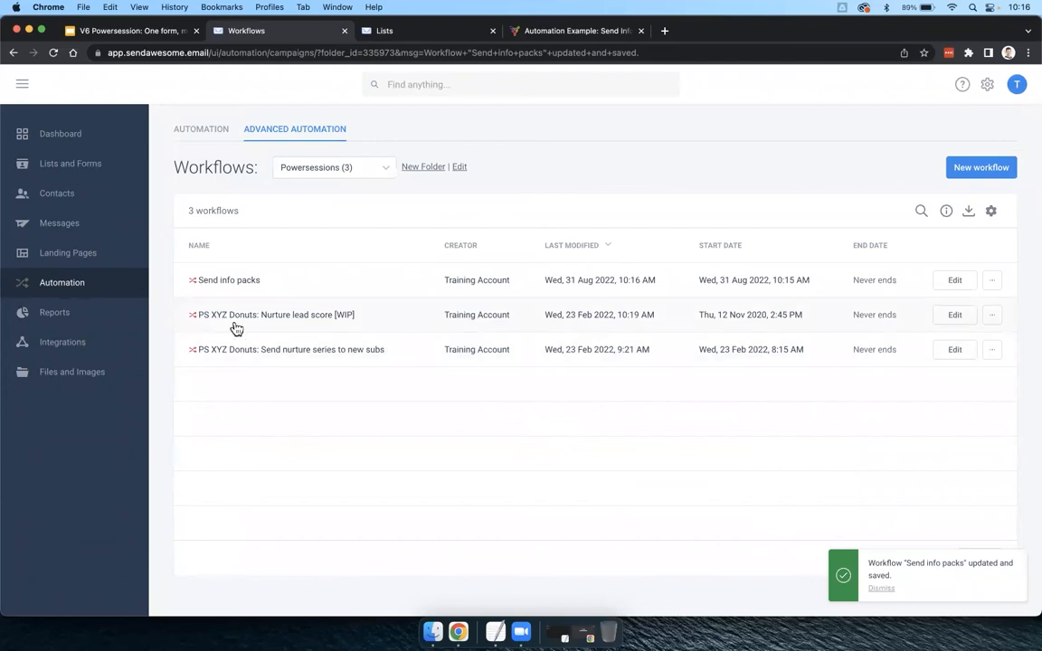
{"action": "mouse_move", "coordinate": [193, 285]}
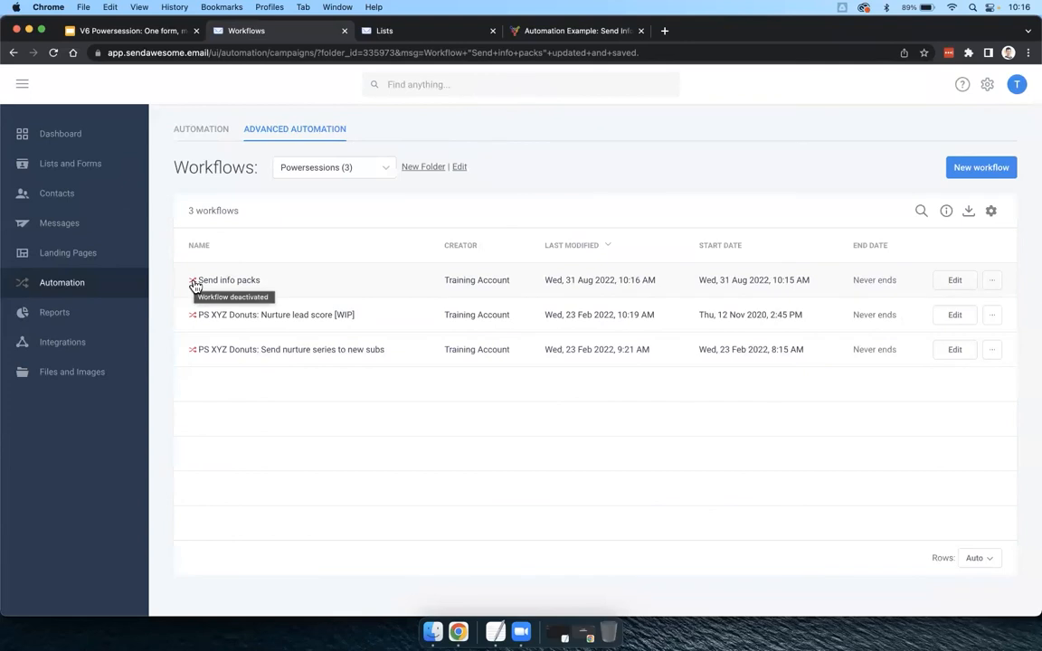
{"action": "left_click", "coordinate": [991, 282]}
{"action": "left_click", "coordinate": [950, 355]}
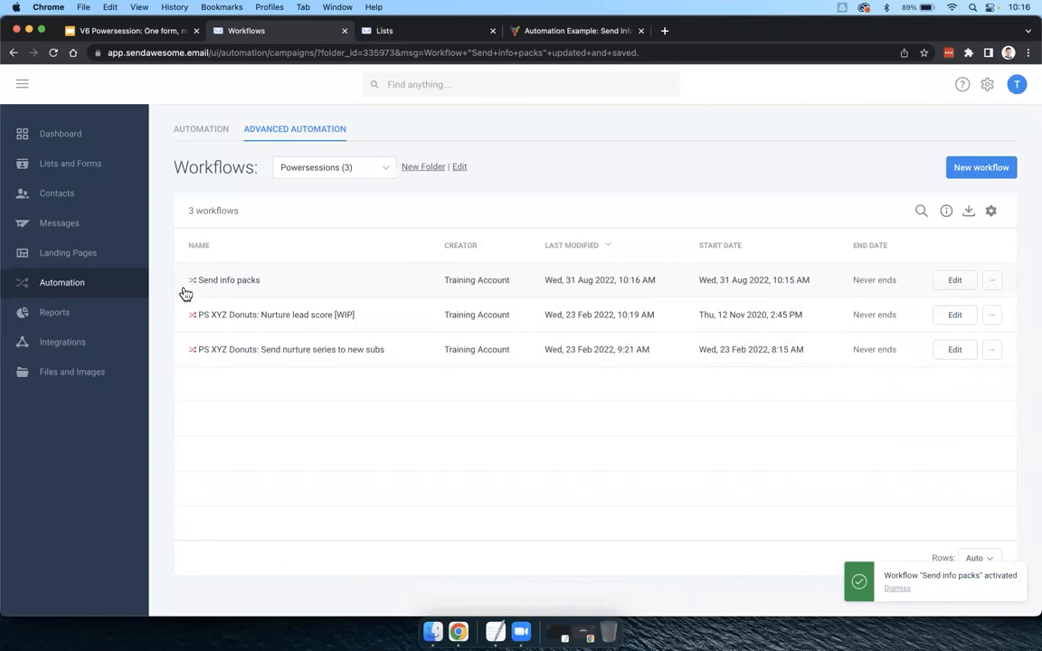
Open the XYZ Certification Program list's subscribe form and view the live web form
{"action": "left_click", "coordinate": [73, 164]}
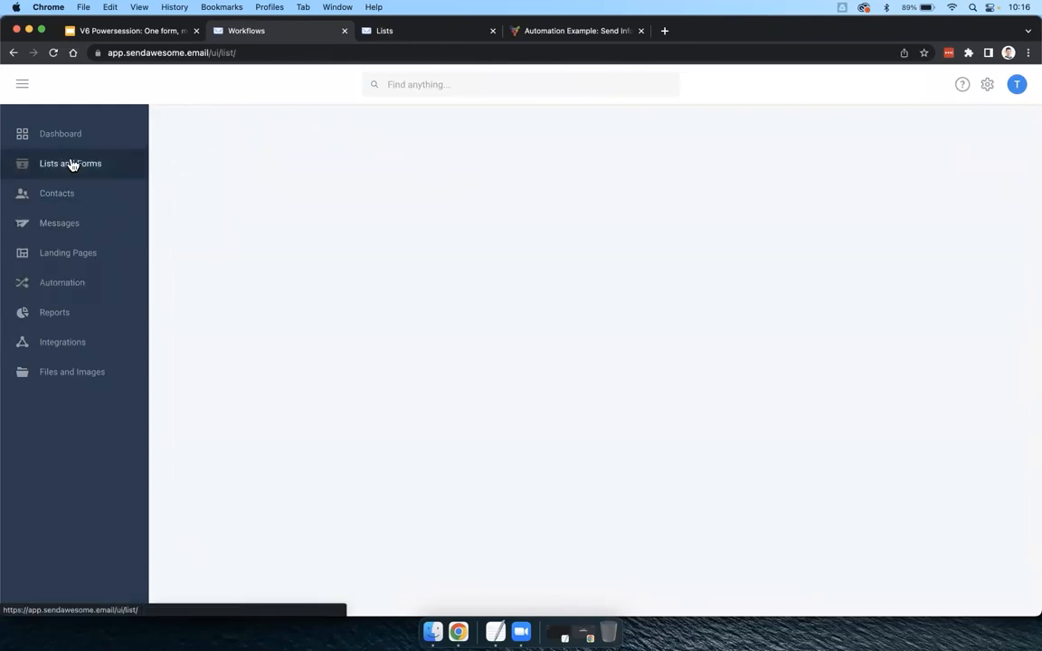
{"action": "left_click", "coordinate": [286, 458]}
{"action": "left_click", "coordinate": [286, 459]}
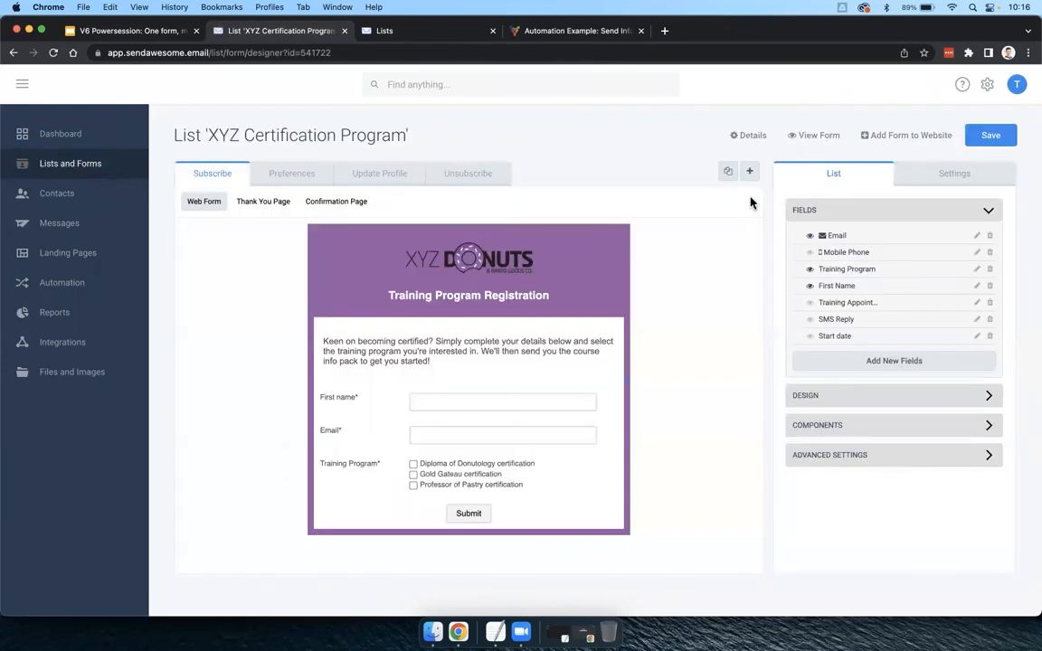
{"action": "left_click", "coordinate": [811, 140]}
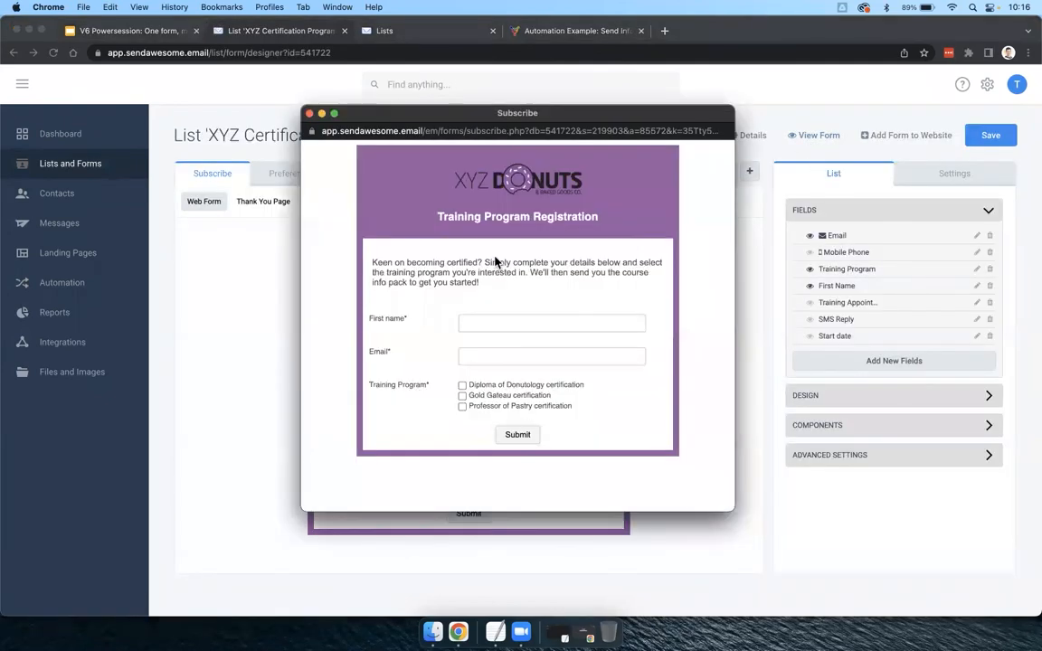
Try the Diploma of Donutology, Gold Gateau and Professor of Pastry options on the live form, and close it without submitting
{"action": "left_click", "coordinate": [463, 385]}
{"action": "left_click", "coordinate": [462, 396]}
{"action": "left_click", "coordinate": [462, 406]}
{"action": "left_click", "coordinate": [309, 113]}
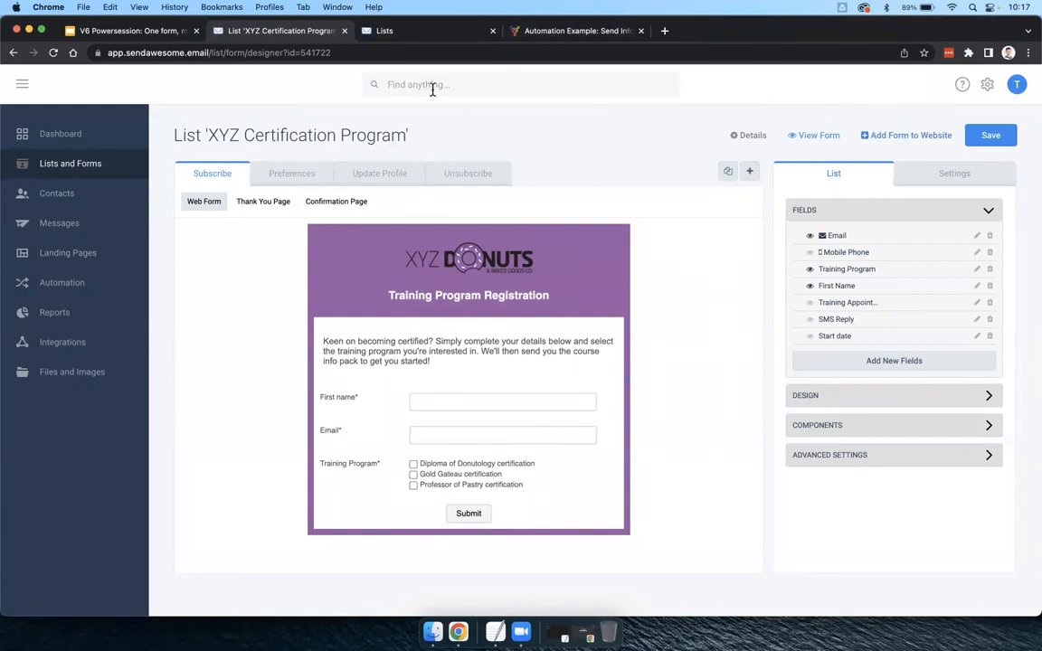
Switch to the V6 Powersession presentation in Google Slides and show its title slide
{"action": "left_click", "coordinate": [163, 34]}
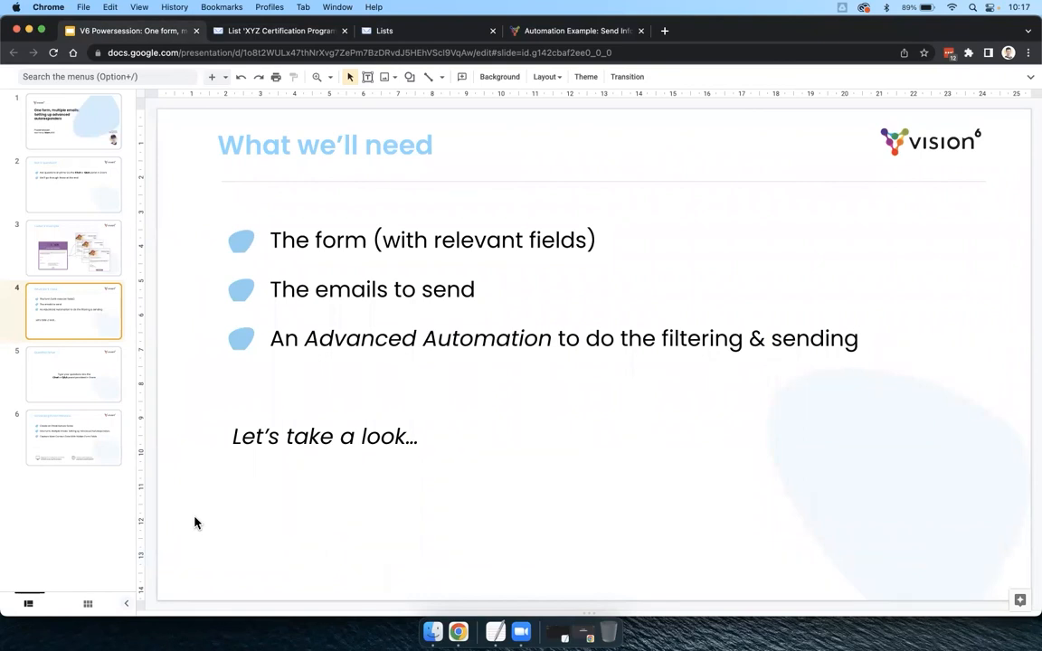
{"action": "left_click", "coordinate": [65, 553]}
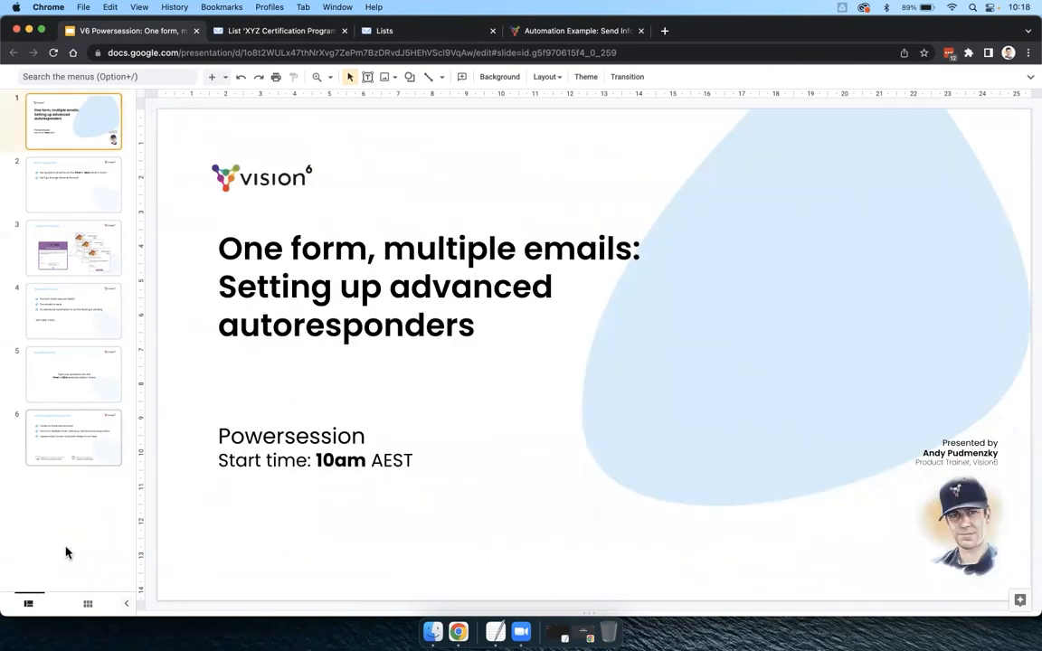